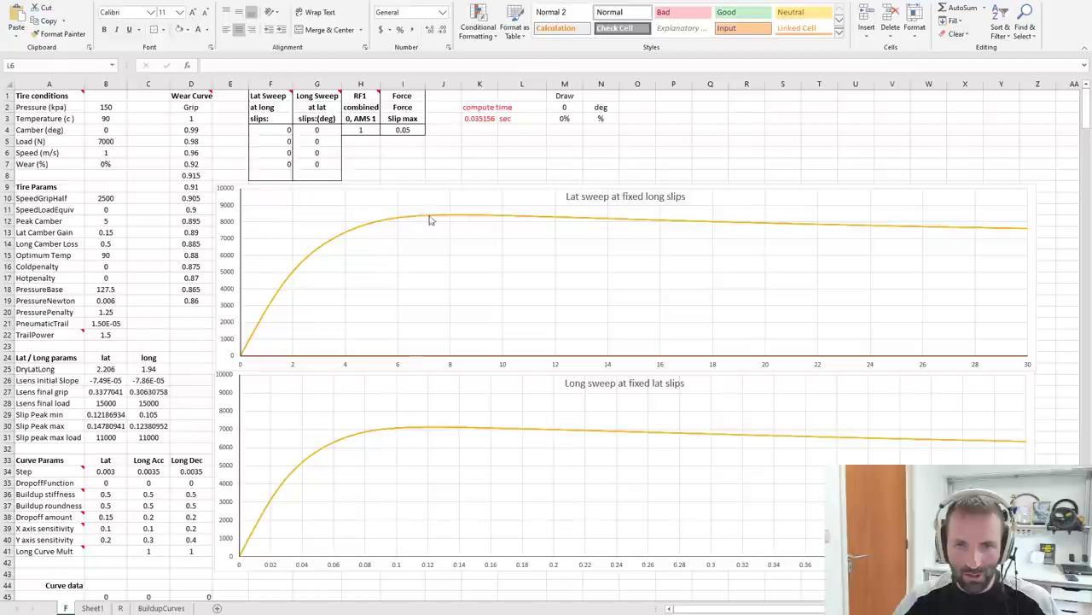
mouse_move(441, 220)
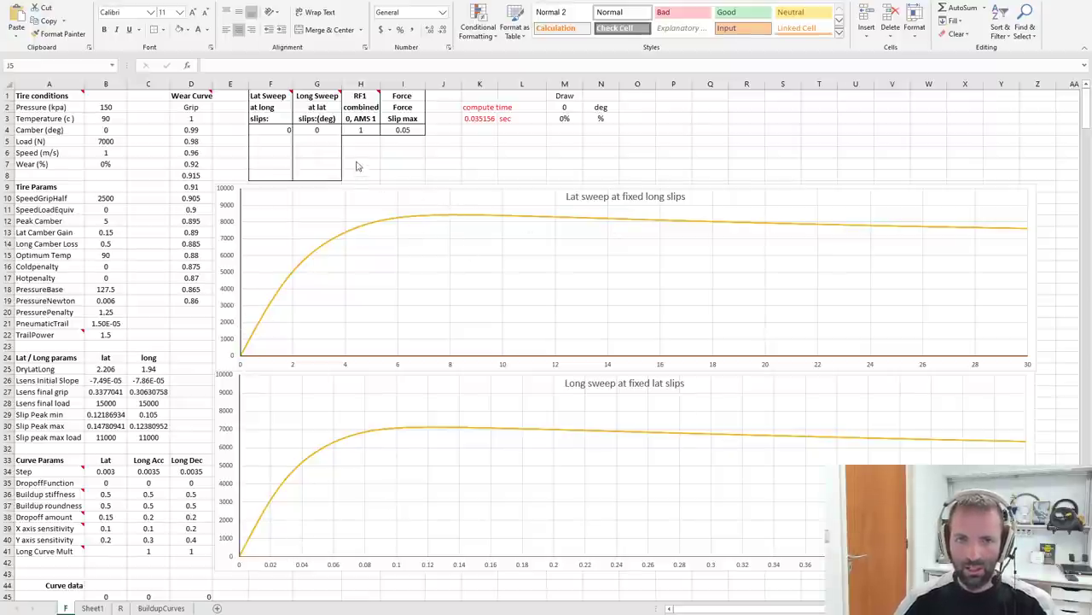
key(alt+Tab)
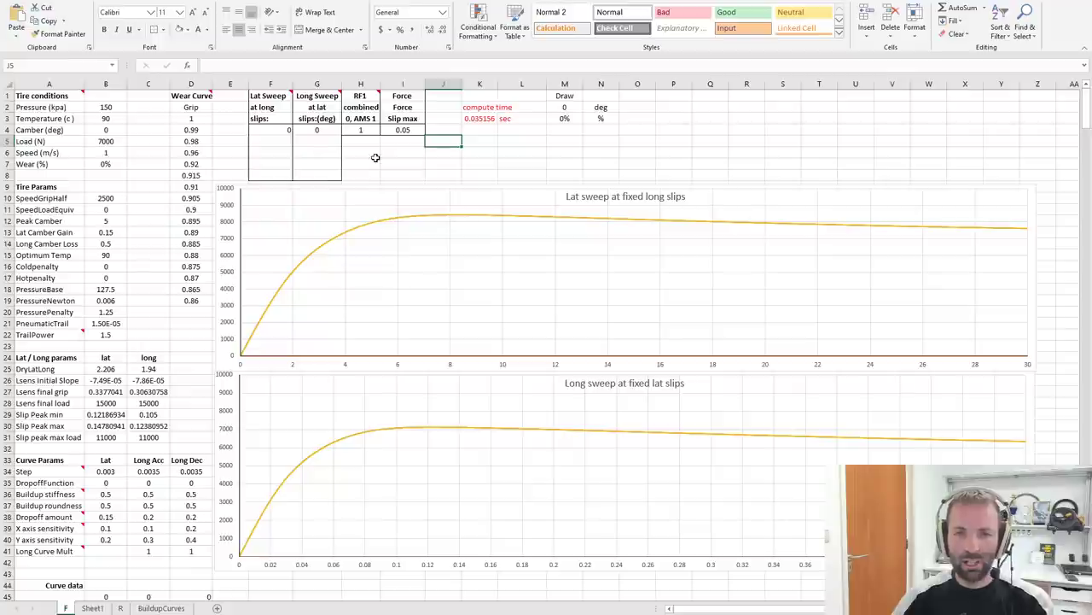
- Set the fixed longitudinal slip for the lateral sweep in F4 to 0.12
click(282, 131)
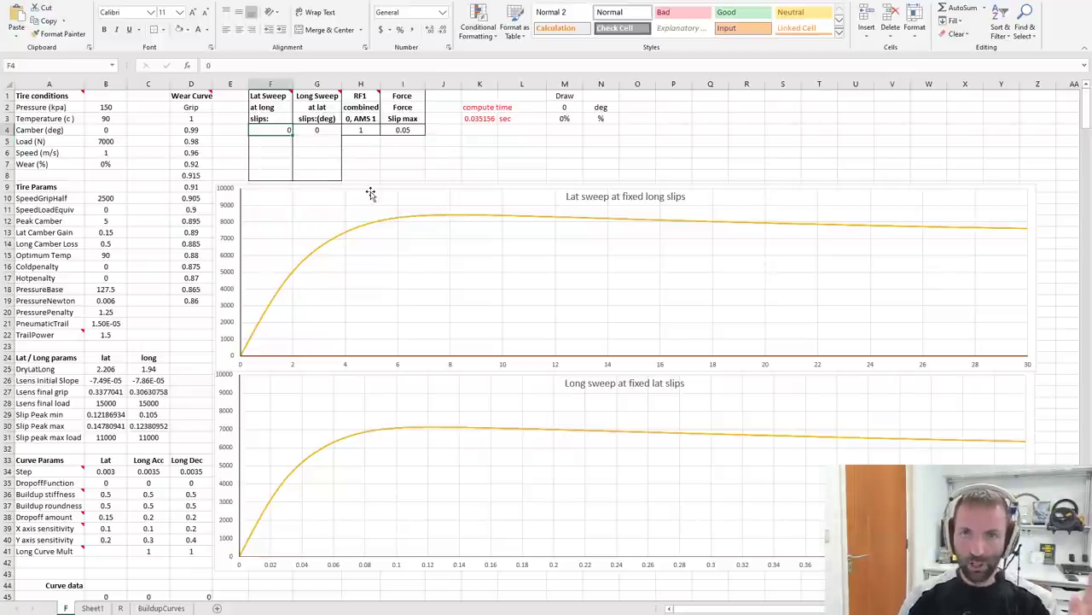
text(0.12)
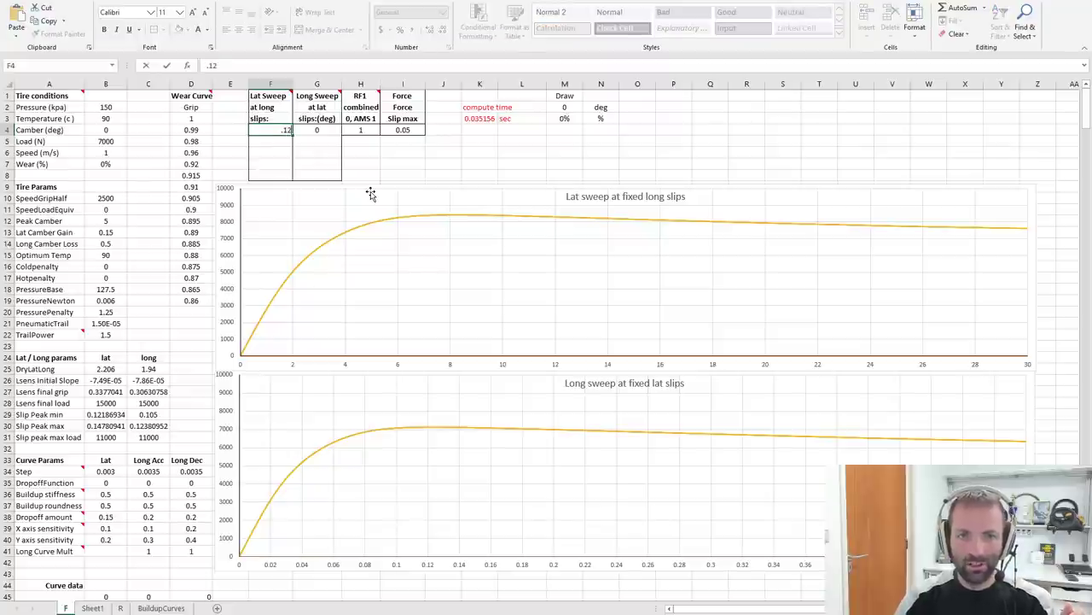
key(Return)
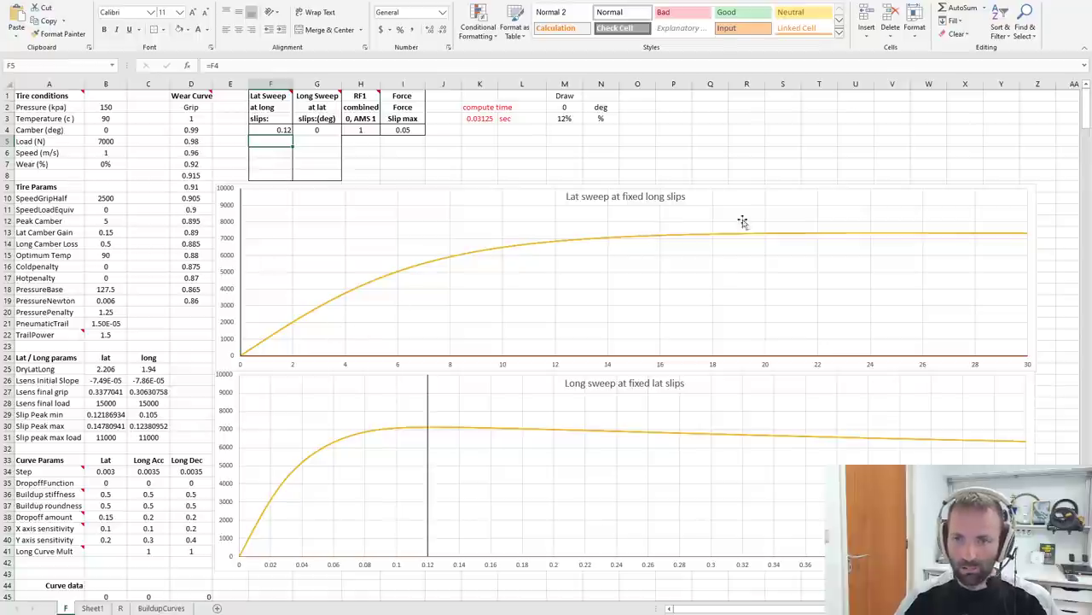
- Reset the lateral sweep's longitudinal slip in F4 to 0
click(289, 130)
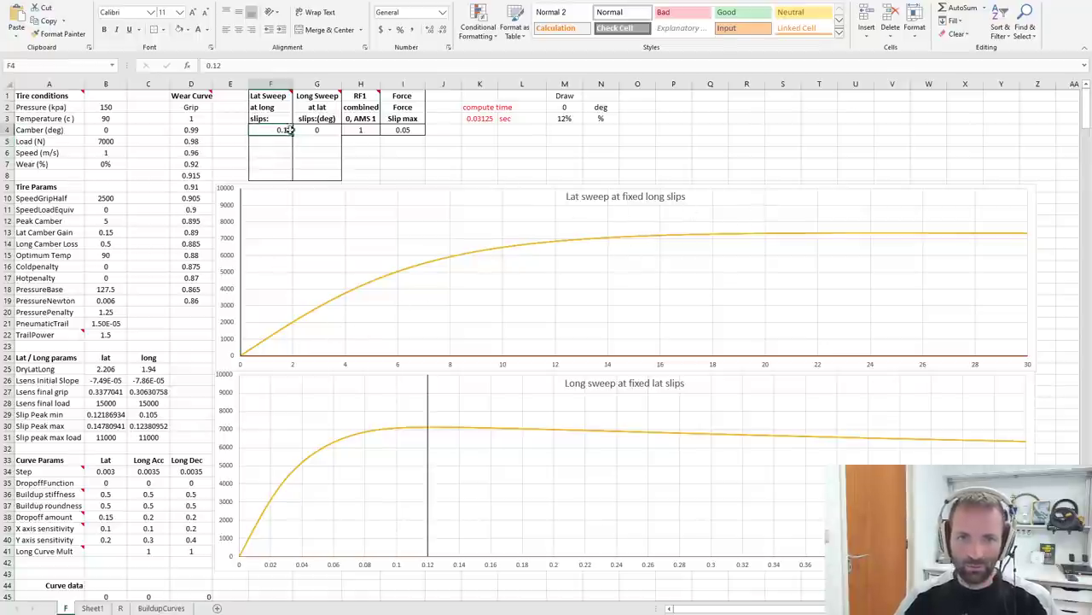
text(0)
key(Return)
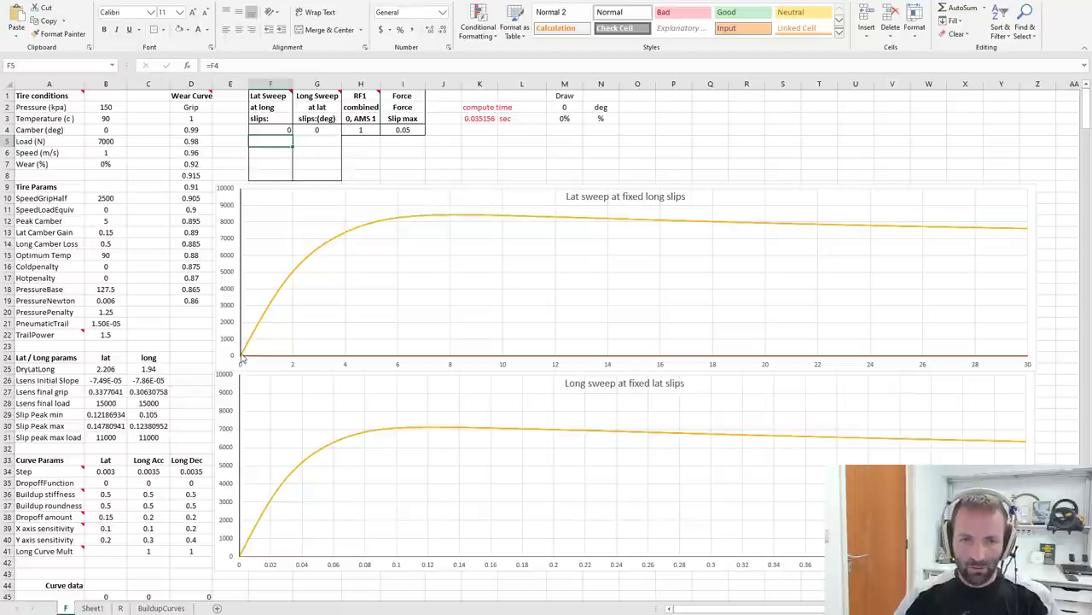
click(283, 292)
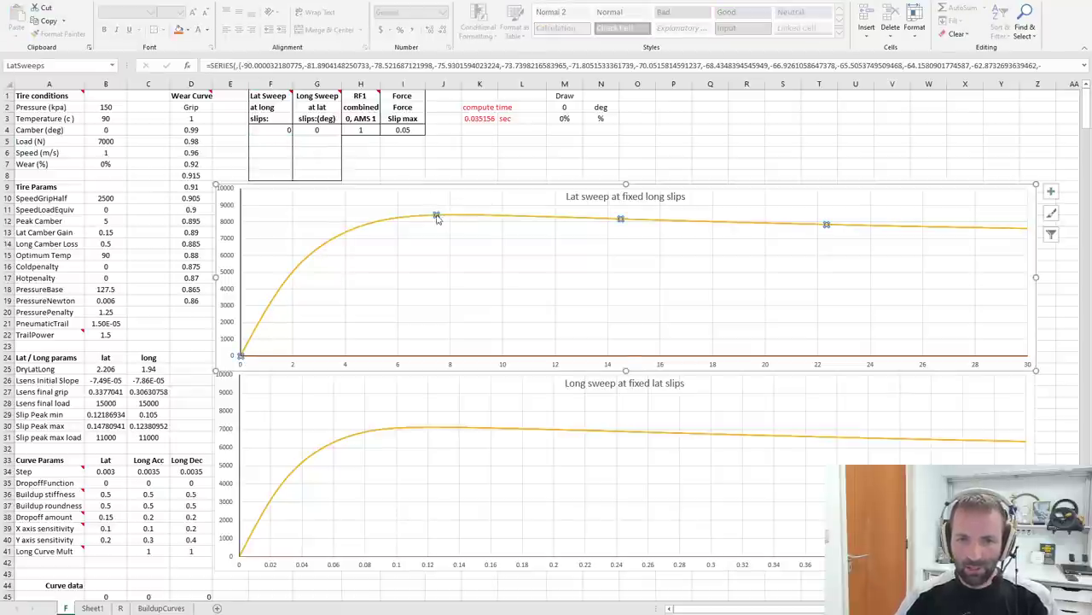
click(471, 163)
- Enter 0.12 again as the lateral sweep's longitudinal slip in F4
click(280, 130)
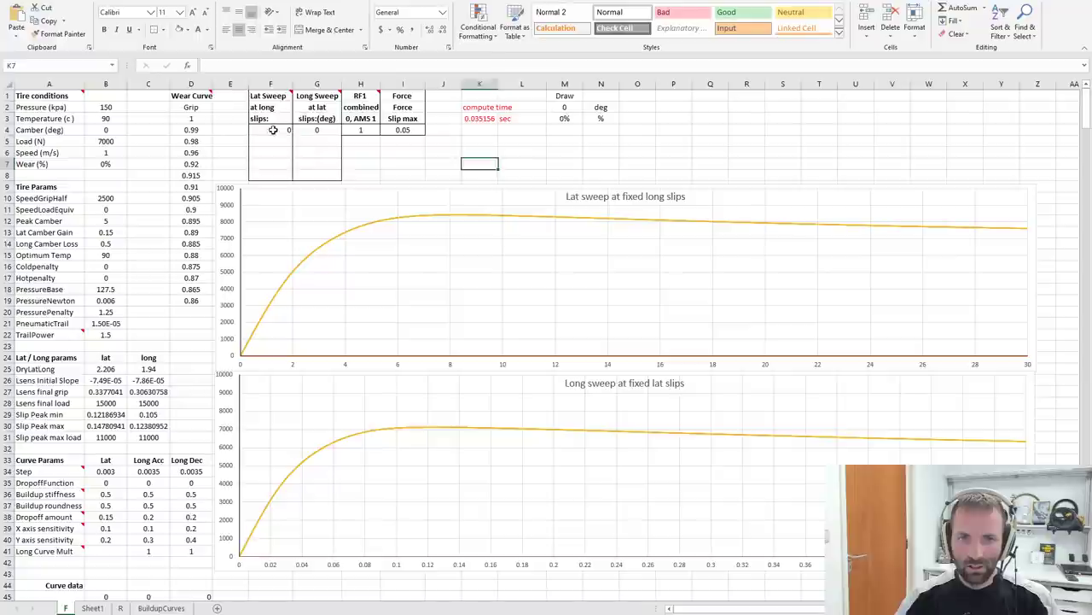
text(.12)
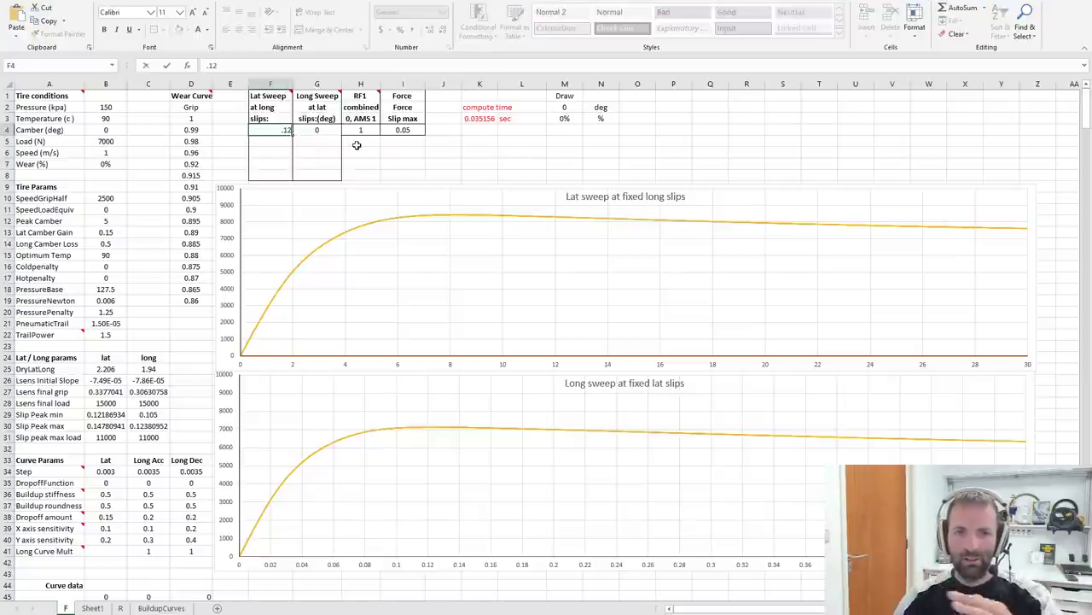
key(Return)
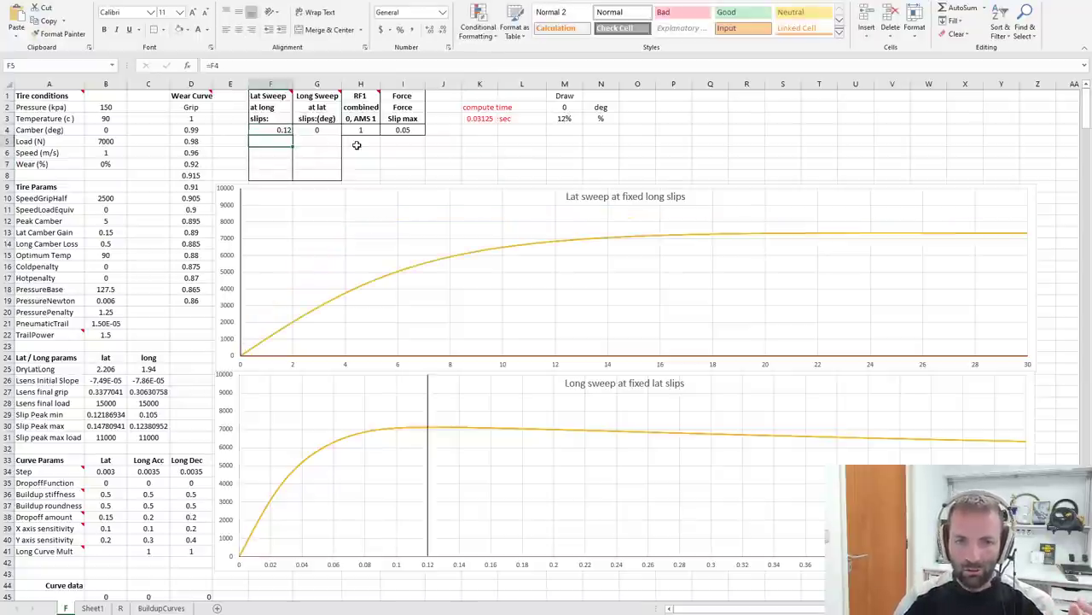
- Raise the lateral sweep's longitudinal slip in F4 to 0.3
click(284, 130)
text(.3)
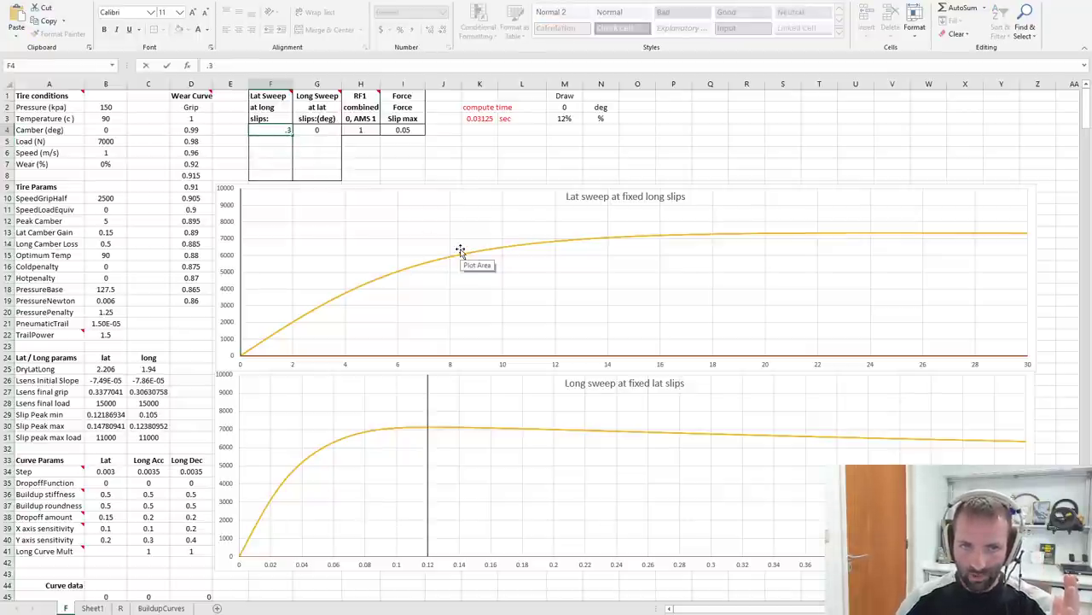
key(Return)
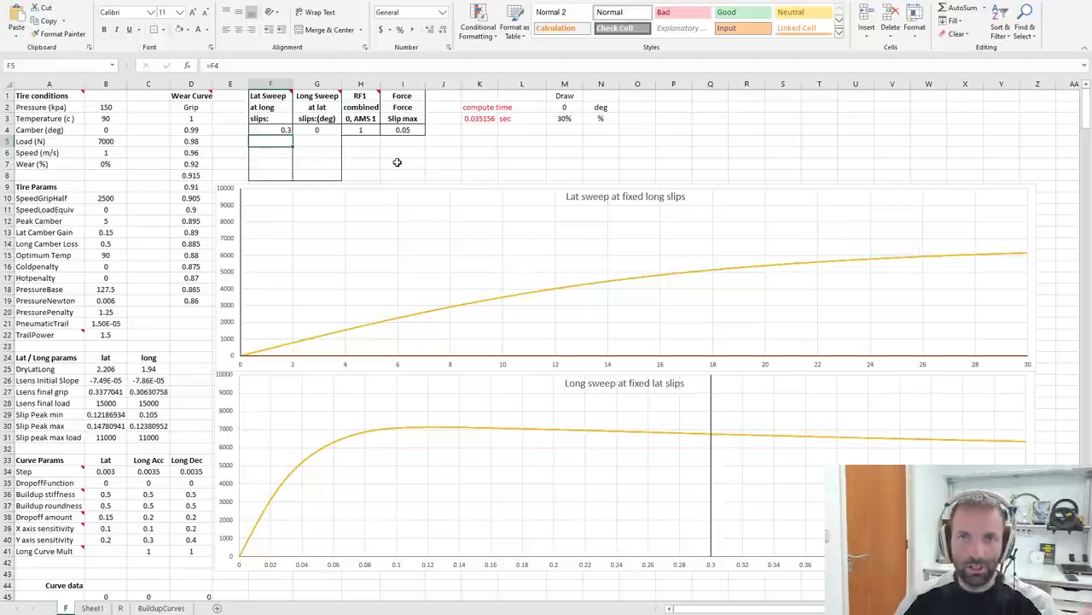
click(362, 150)
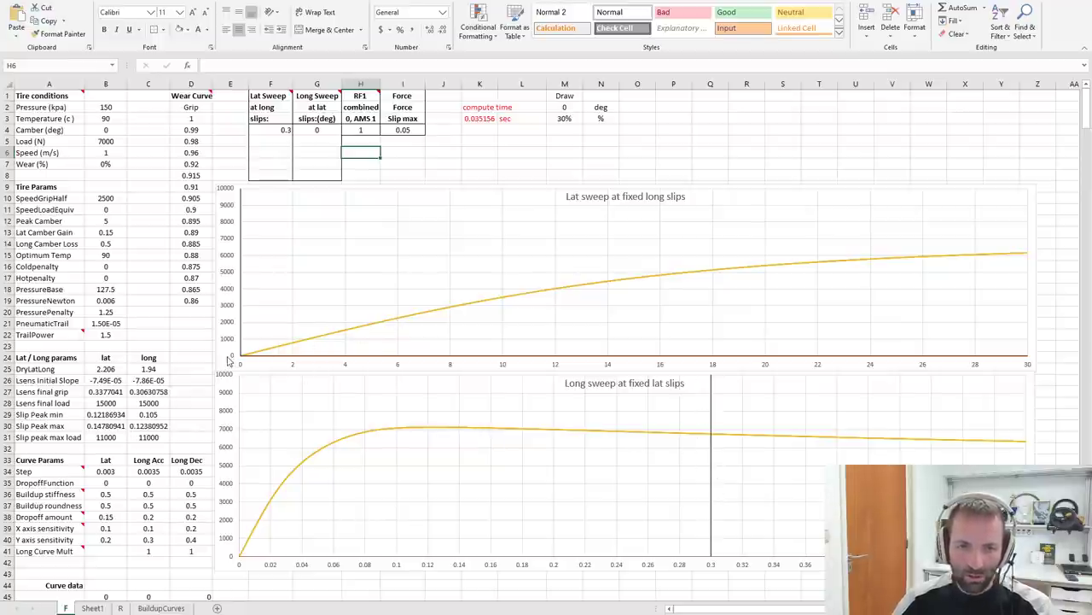
- Set the lateral sweep's longitudinal slip in F4 to 0.12 and the longitudinal sweep's lateral slip in G4 to 1 degree
click(273, 130)
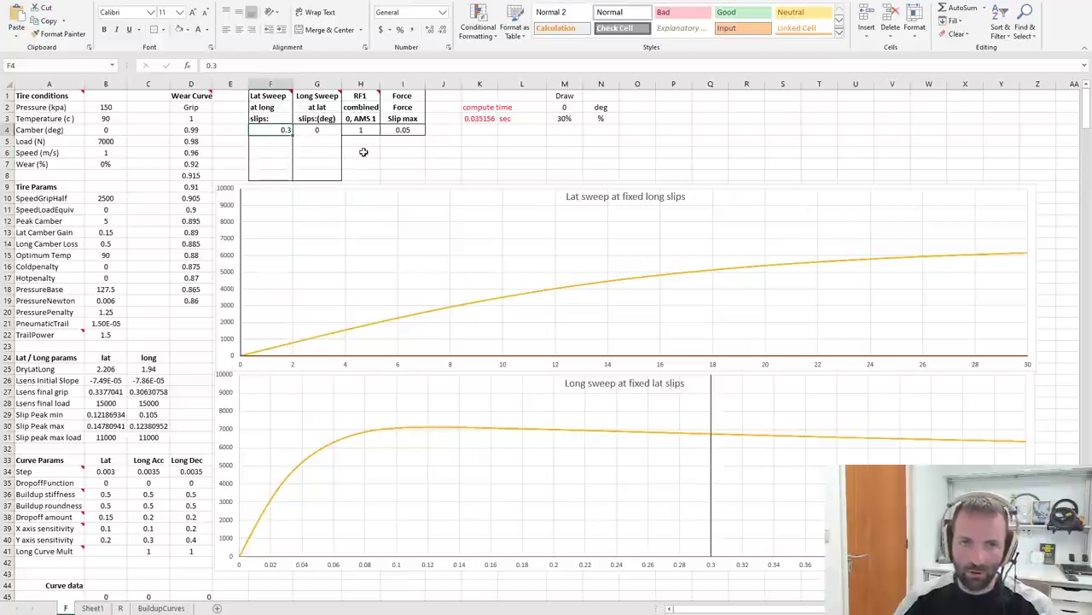
text(0.12)
key(Return)
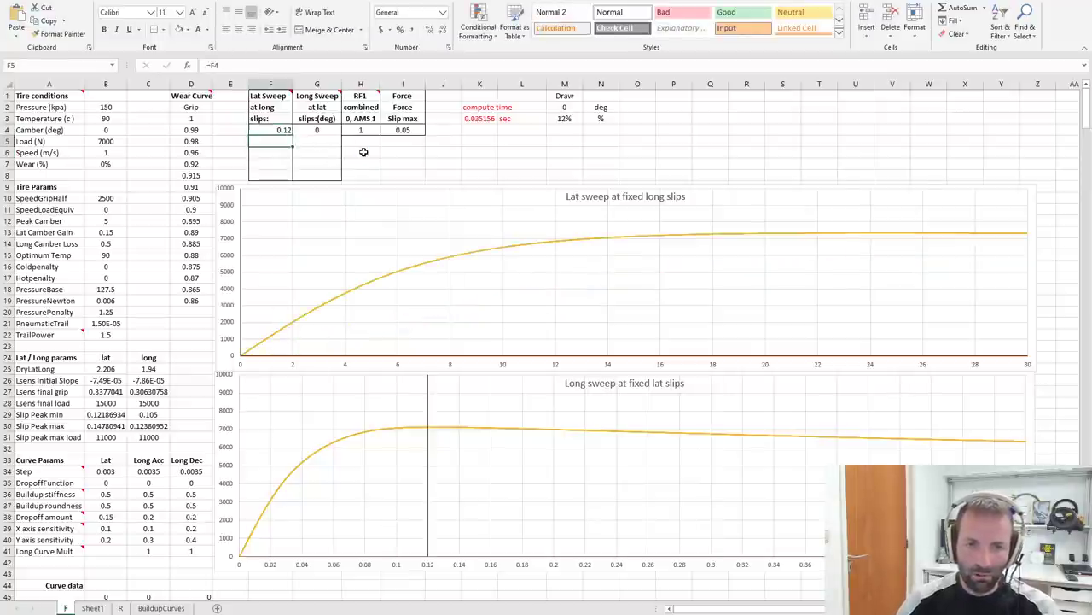
click(313, 130)
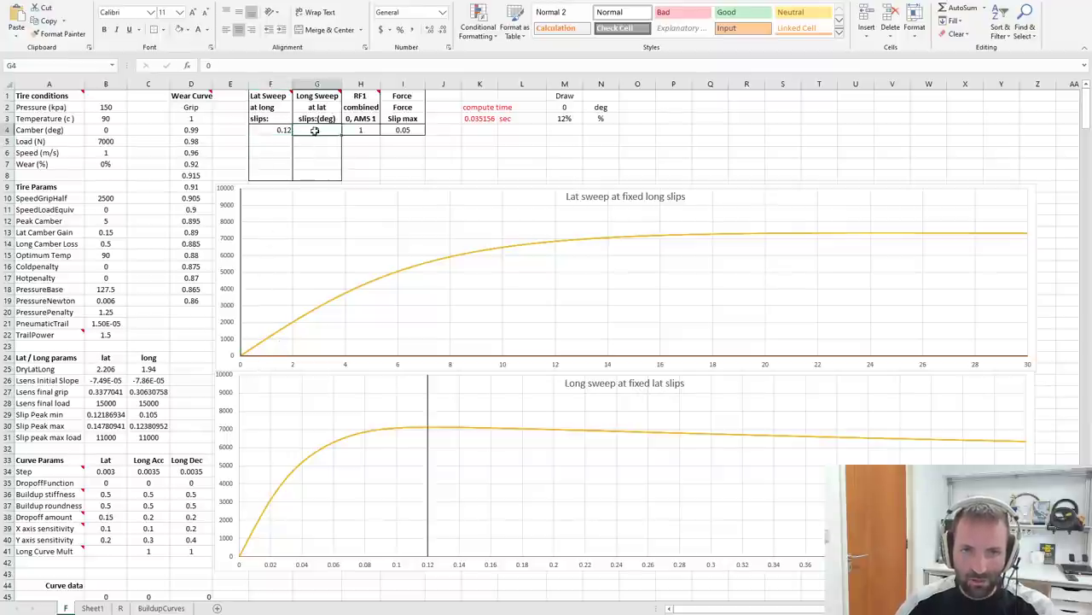
text(1)
key(Return)
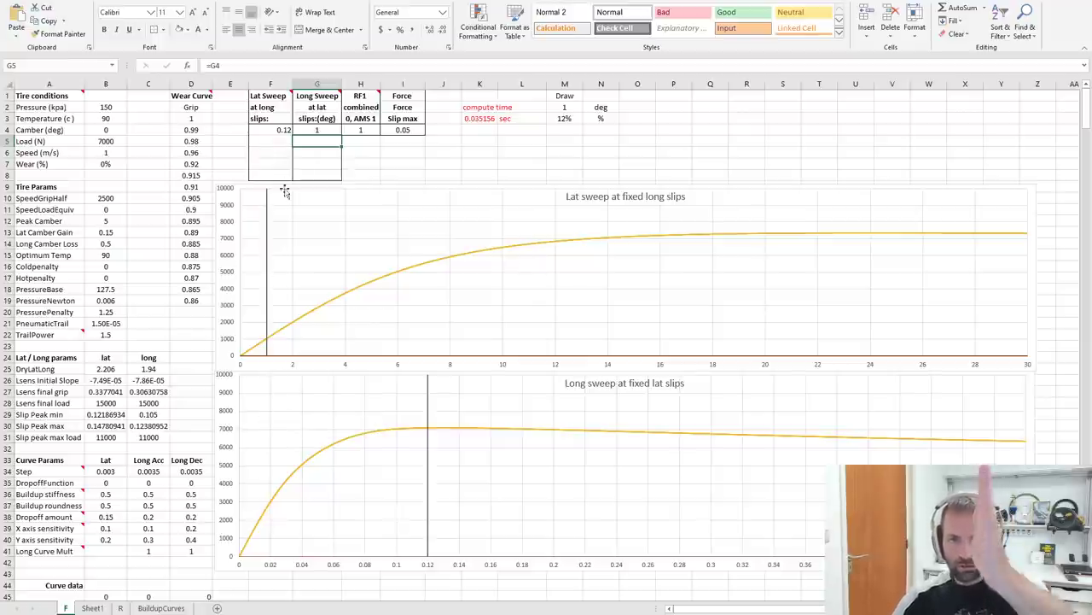
- Change the longitudinal slip in F4 to 0.3 while keeping the 1 degree lateral slip
click(280, 130)
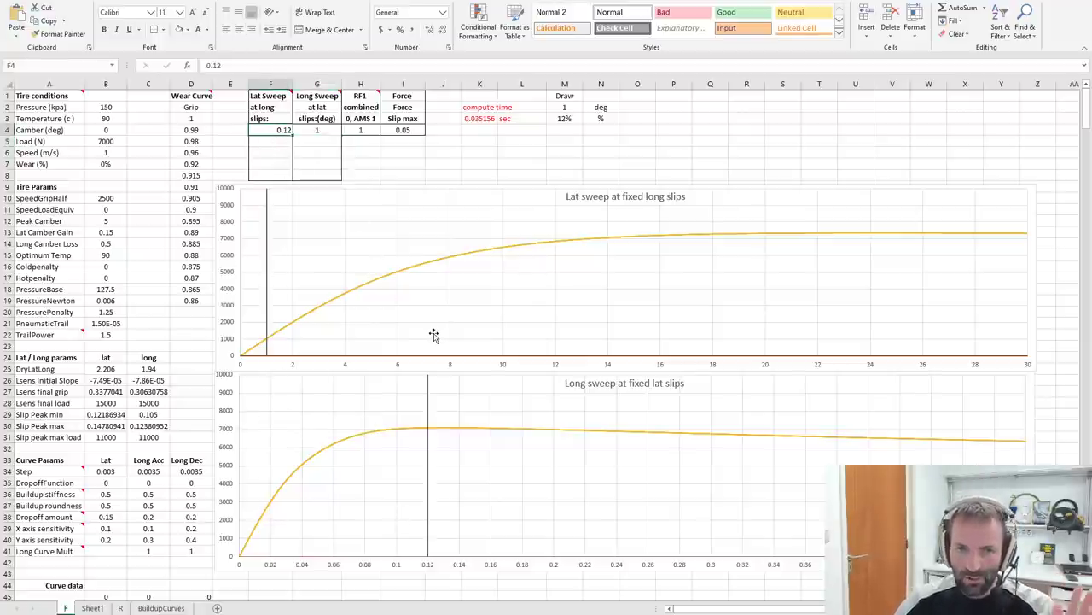
text(.3)
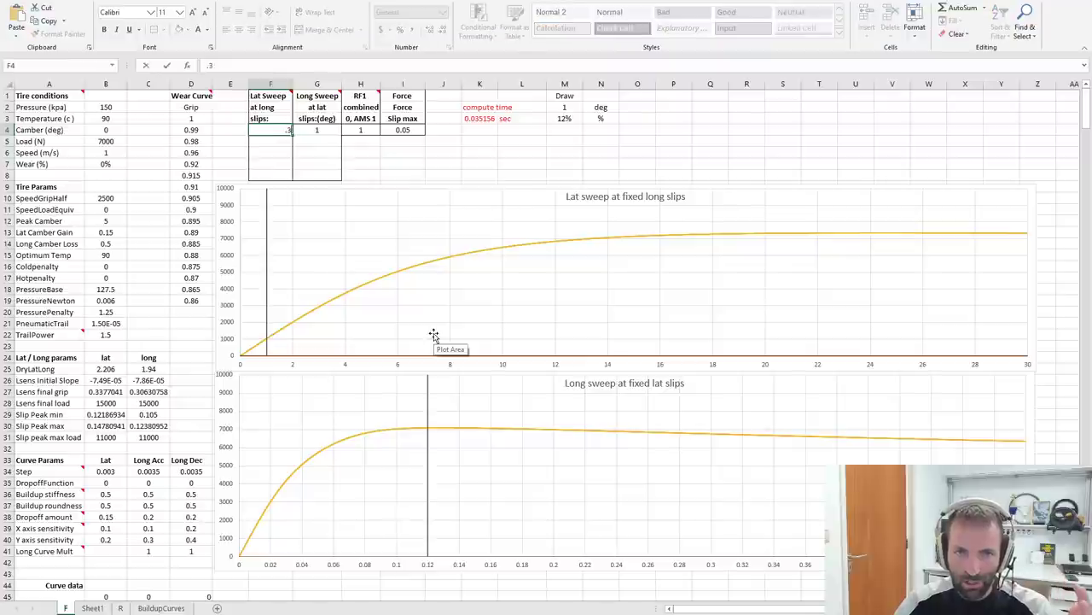
key(Return)
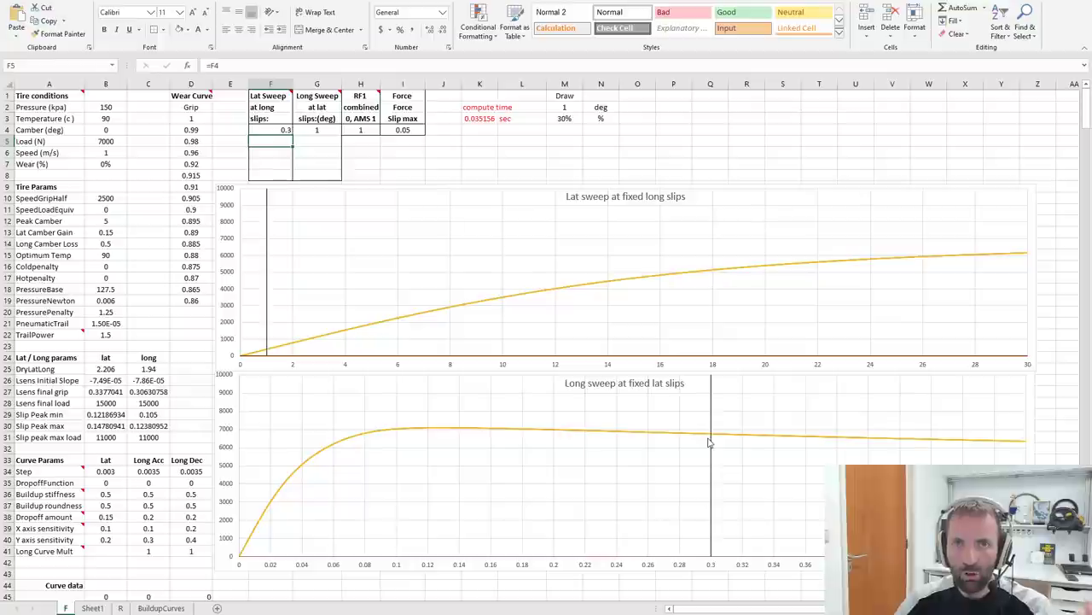
mouse_move(710, 442)
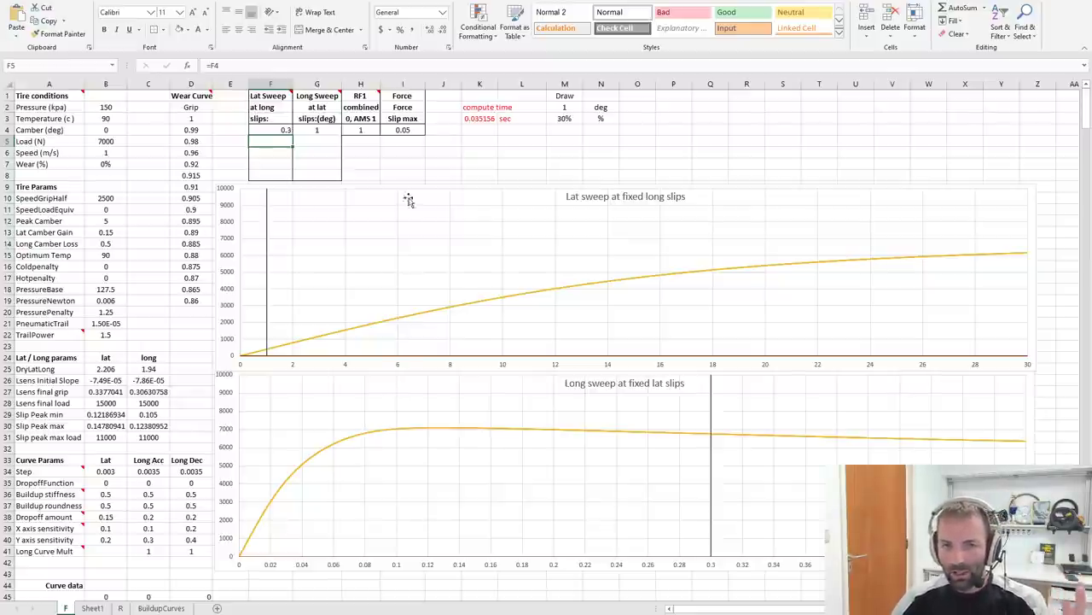
click(387, 155)
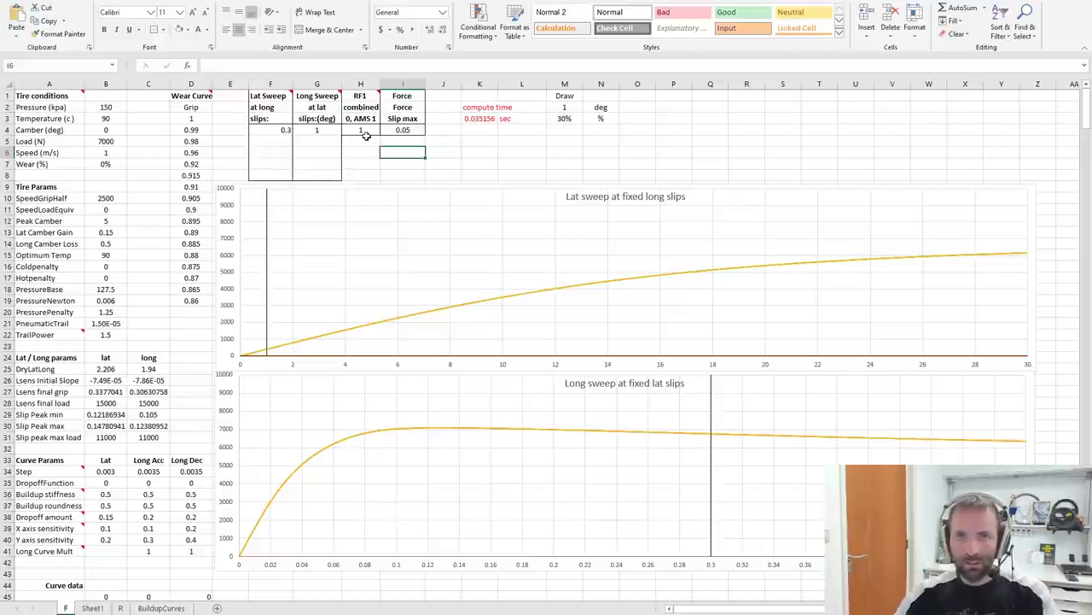
- Increase the lateral sweep's longitudinal slip in F4 to 0.4
click(285, 133)
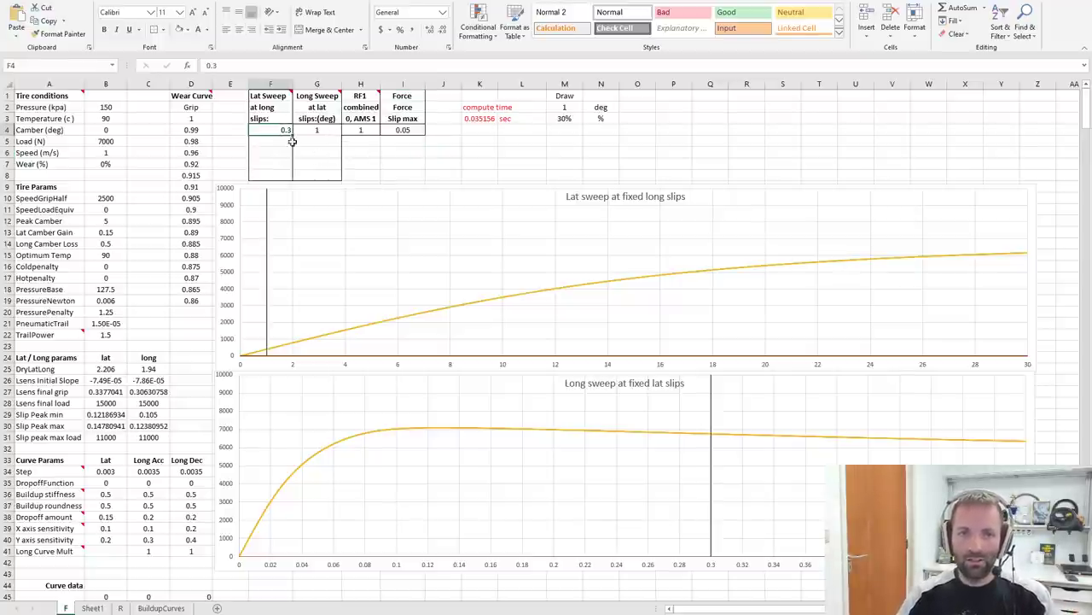
text(0.4)
key(Return)
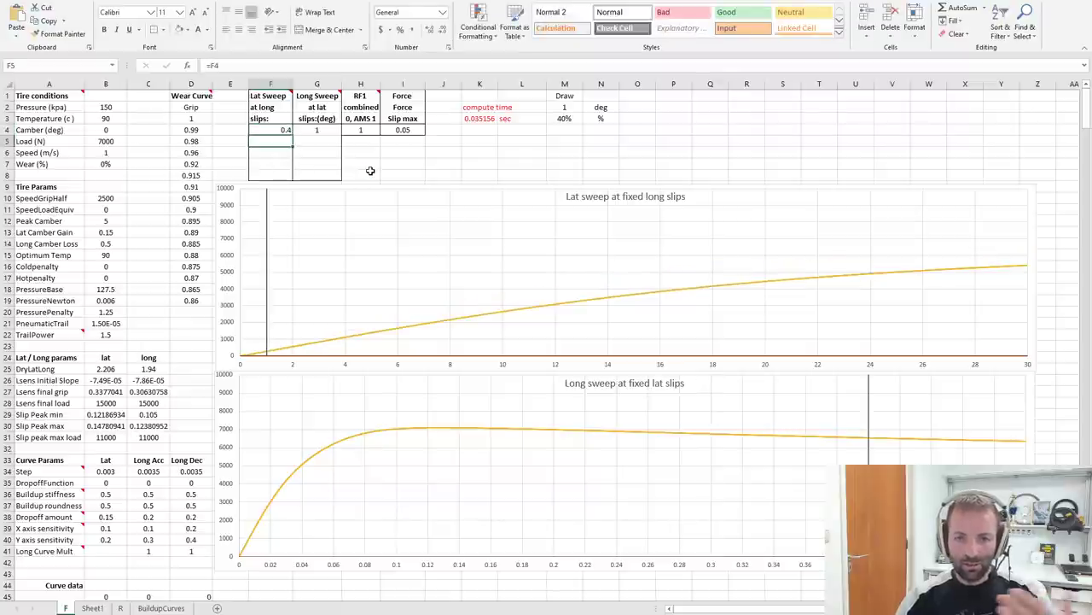
- Return the lateral sweep's longitudinal slip in F4 to 0
key(Up)
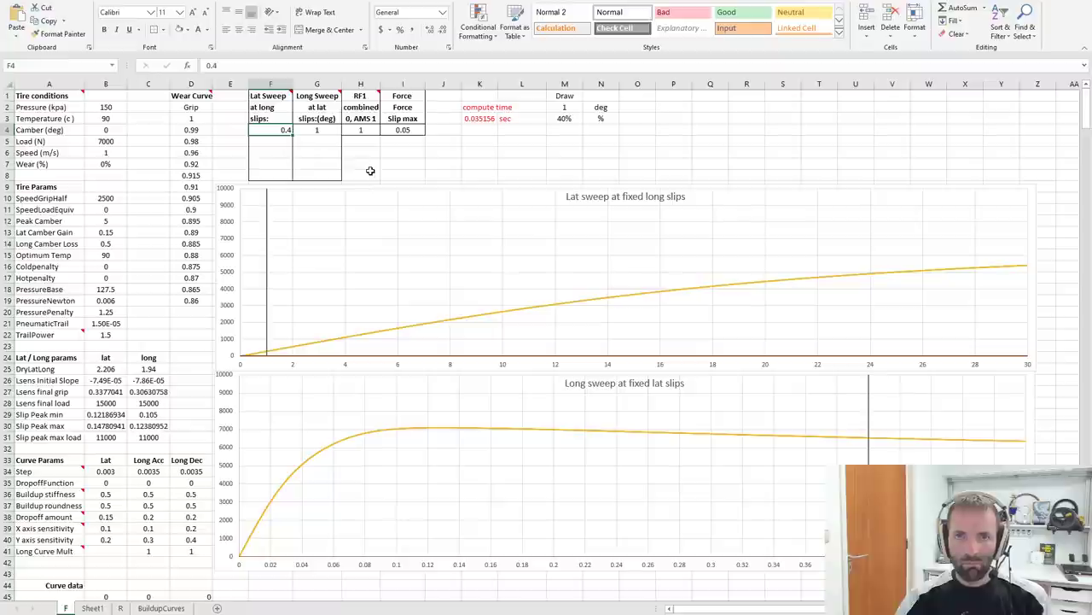
text(0)
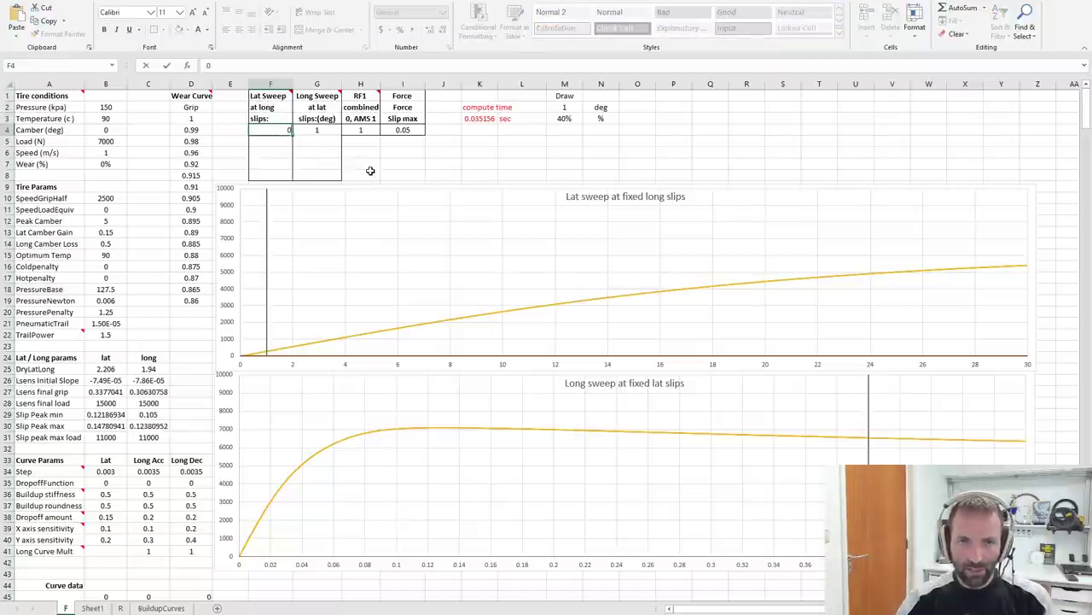
key(Return)
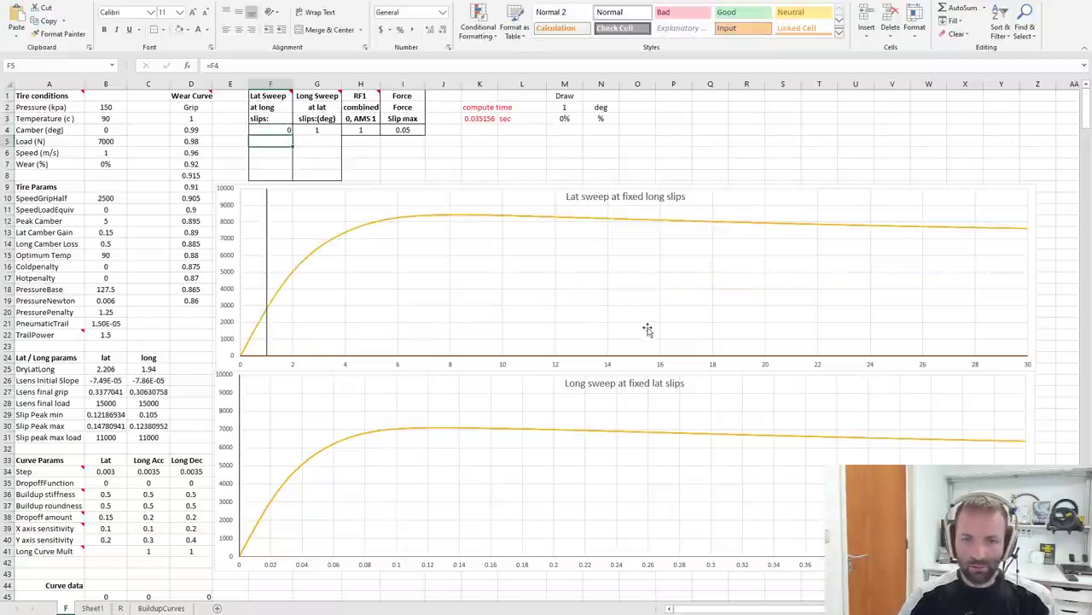
- Set the lateral sweep's longitudinal slip in F4 to 0.4 and the longitudinal sweep's lateral slip in G4 to 8 degrees
click(288, 132)
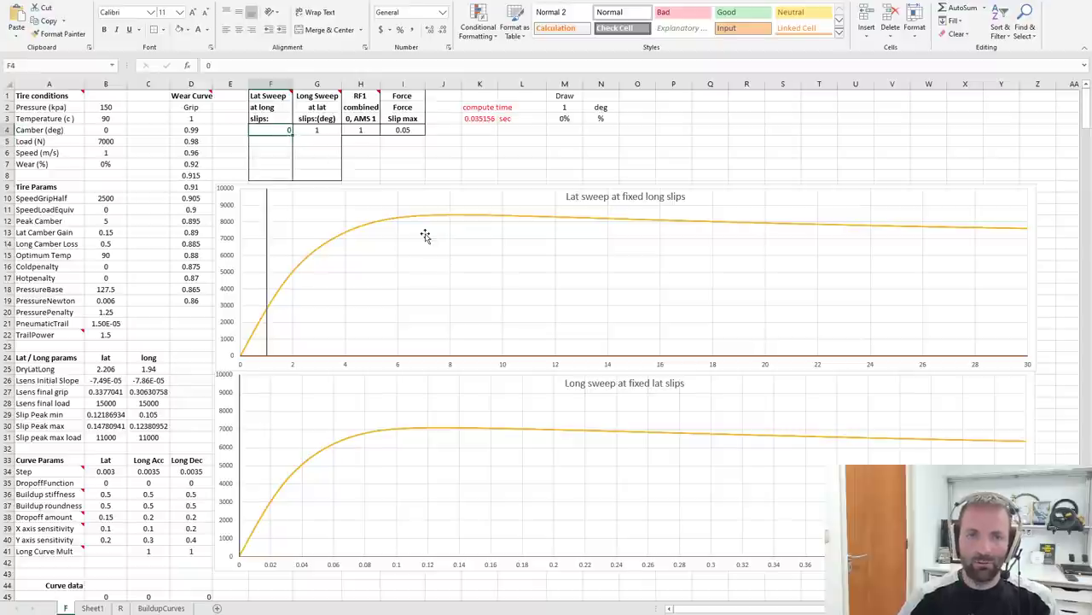
text(0.4)
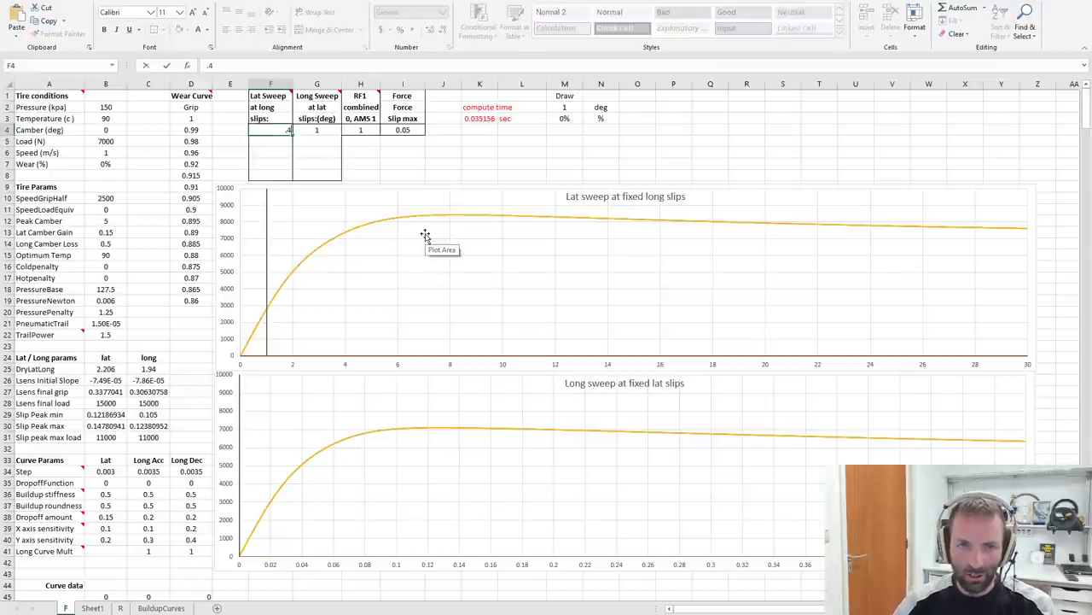
key(Tab)
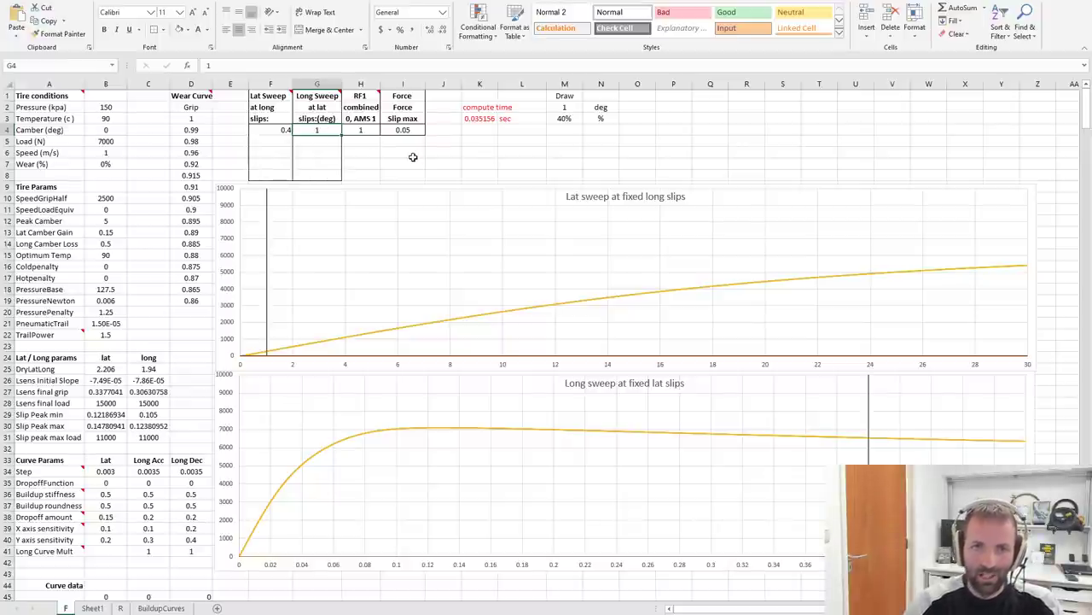
text(8)
key(Return)
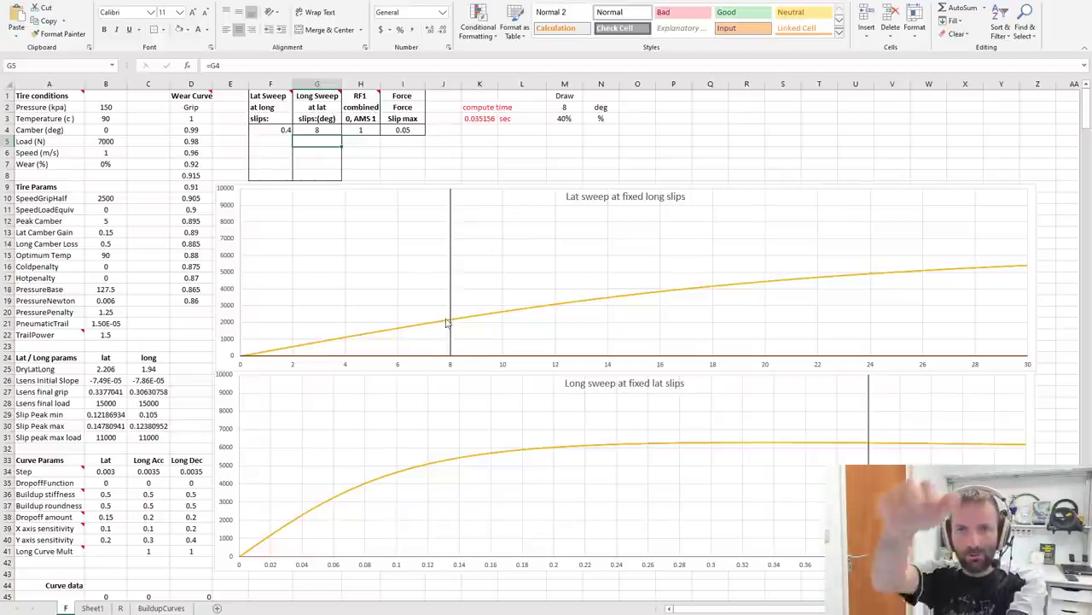
mouse_move(445, 323)
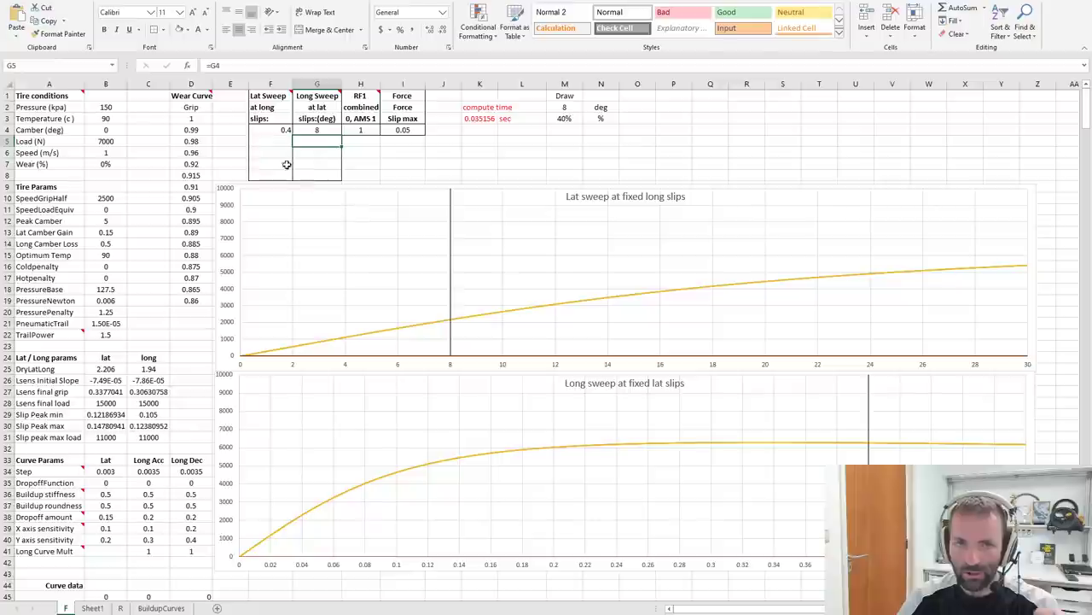
click(269, 128)
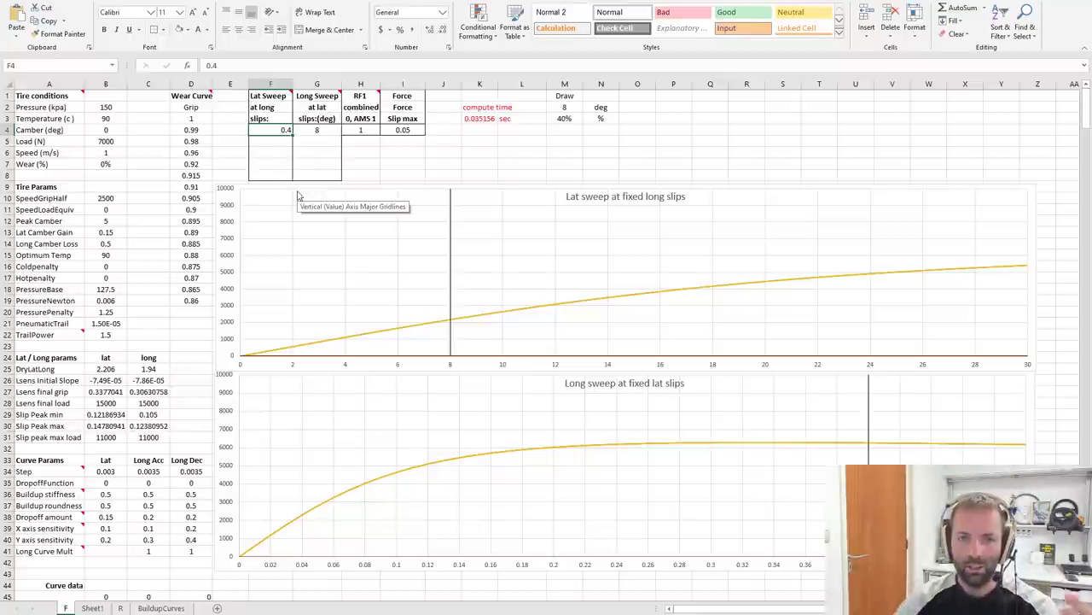
key(Down)
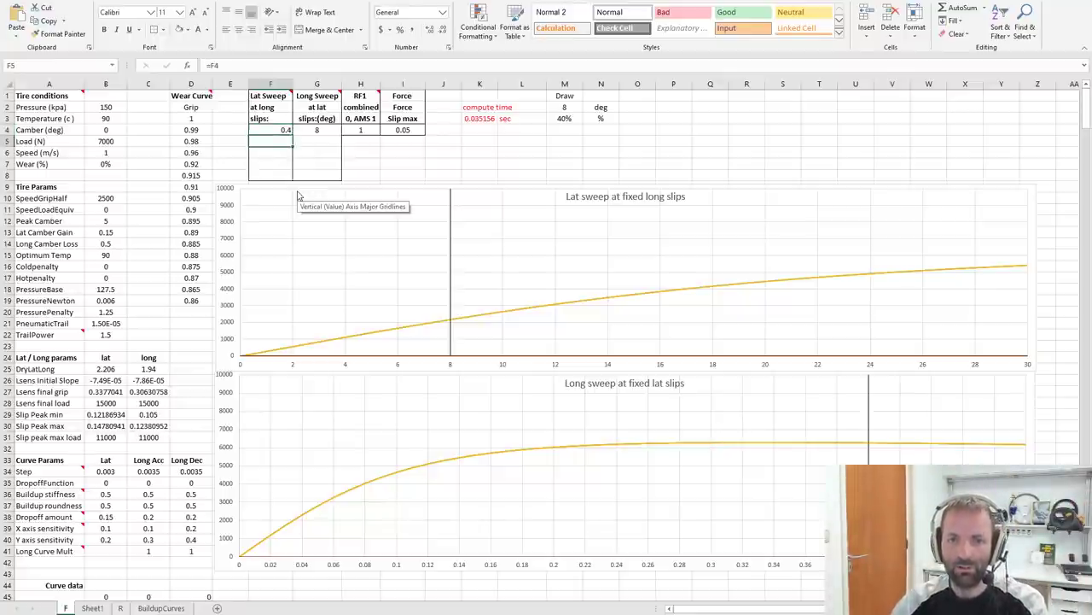
- Lower the lateral sweep's fixed longitudinal slip in F4 to 0.3, followed by 0.2
key(Up)
text(0.3)
key(Return)
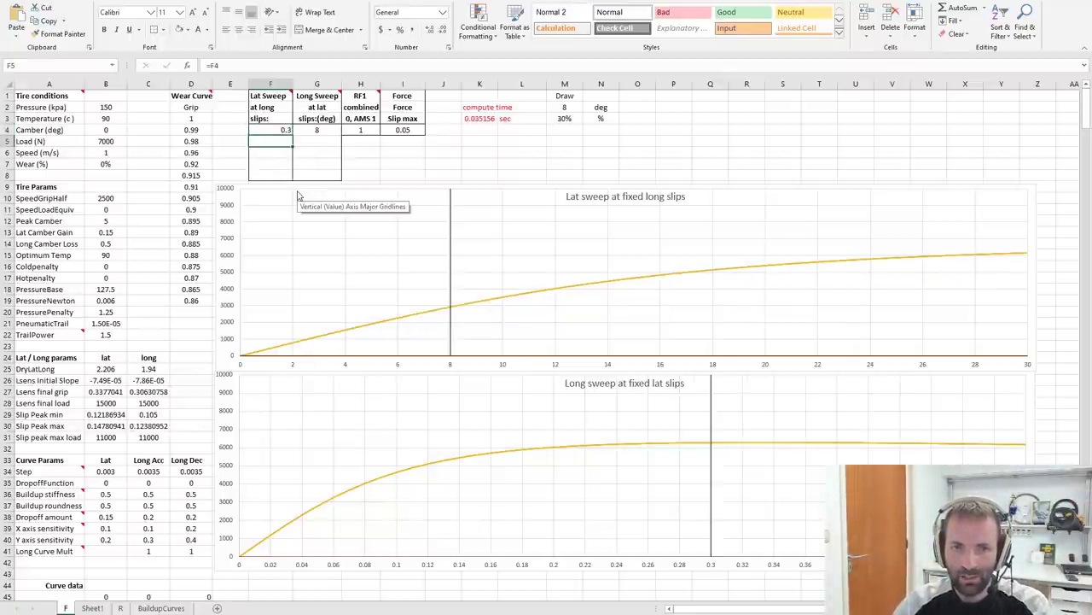
key(Up)
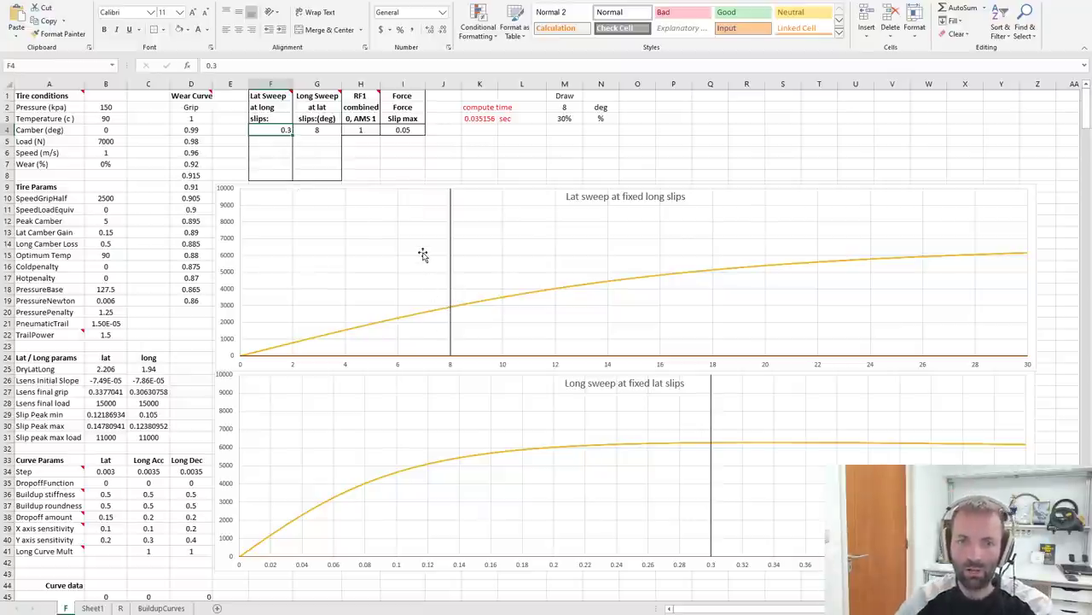
text(0.2)
key(Return)
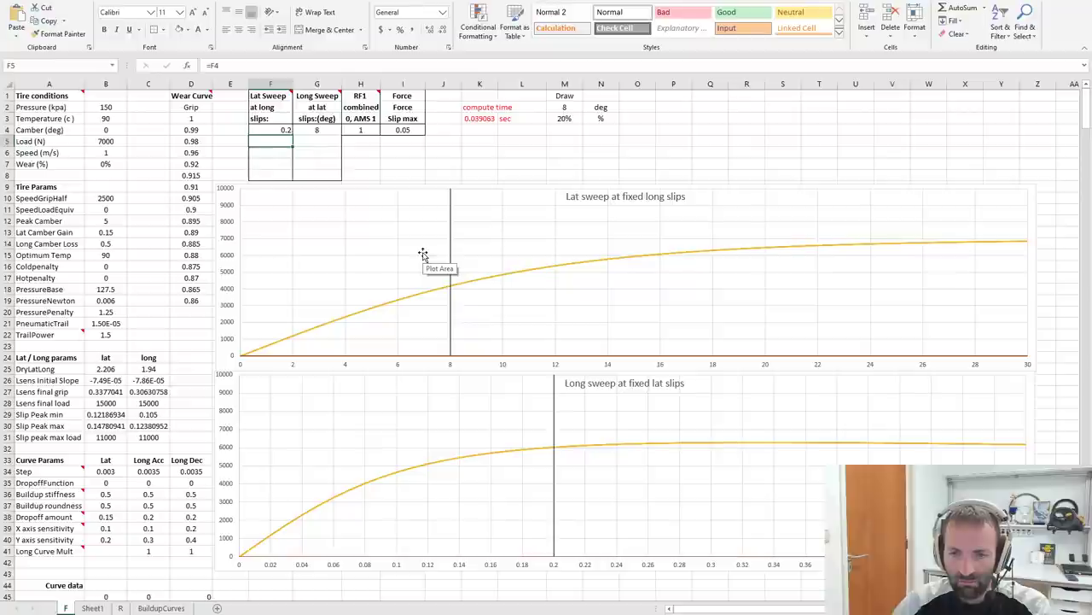
- Raise the lateral sweep's longitudinal slip in F4 back to 0.4
key(Up)
text(0.4)
key(Return)
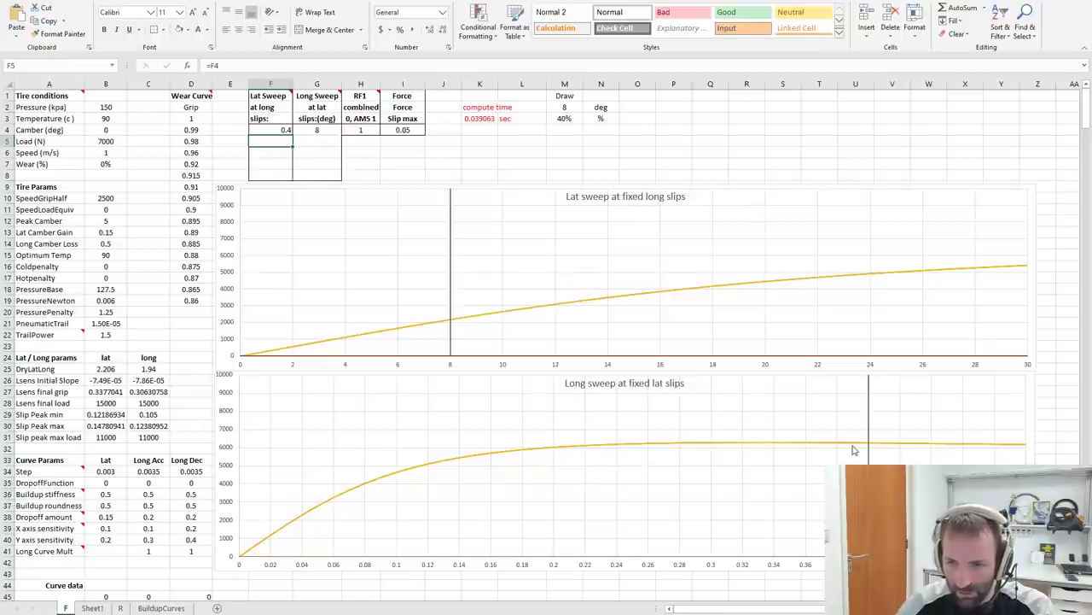
- Reduce the lateral sweep's longitudinal slip in F4 from the high-slip case to 0.3 and 0.2 in turn
click(284, 130)
key(Up)
key(Down)
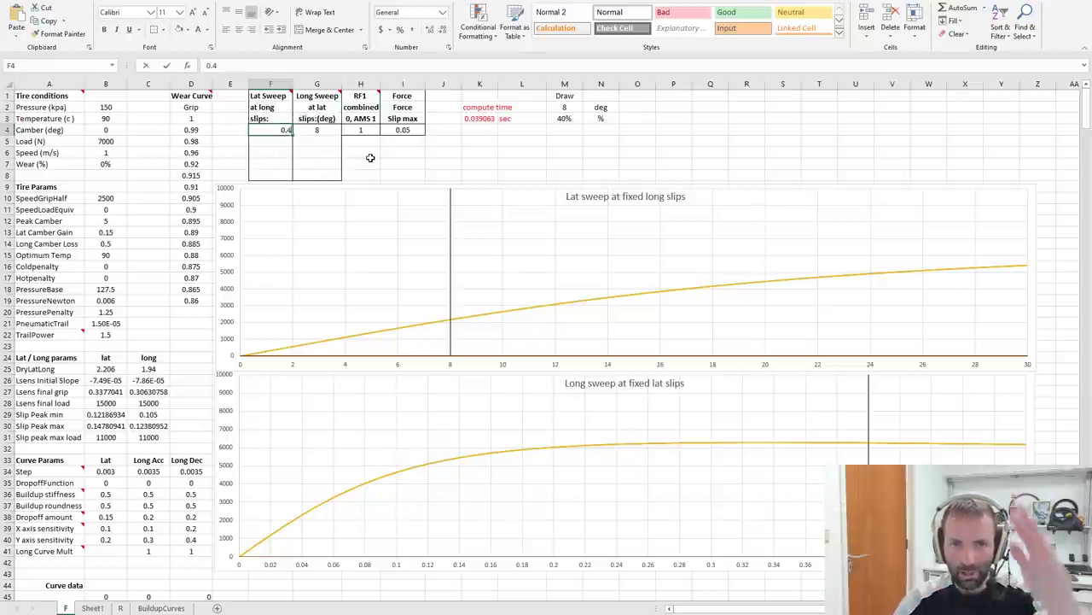
text(.3)
key(Return)
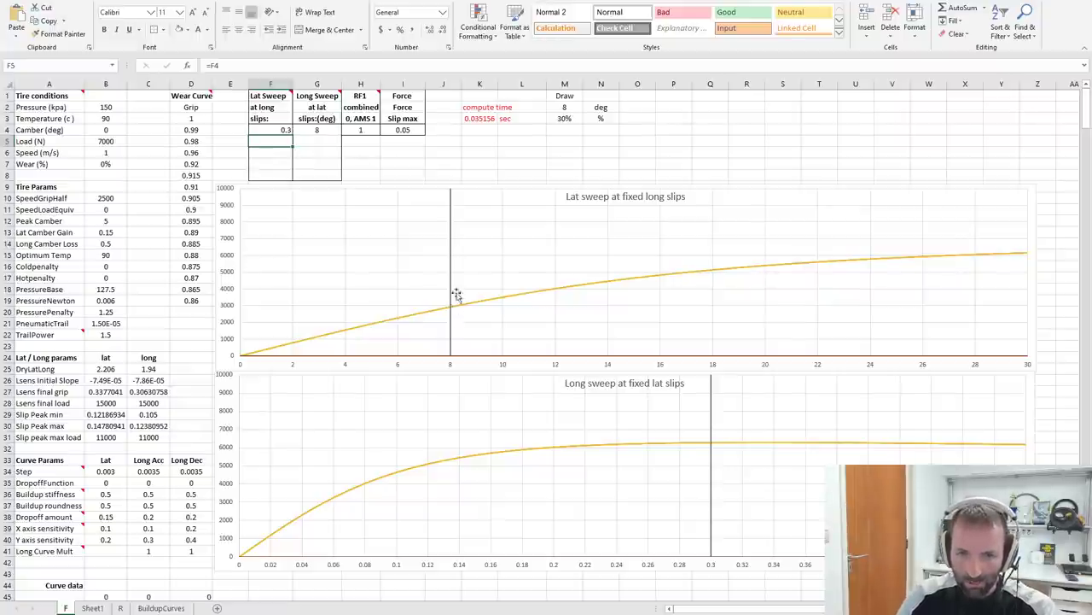
key(Up)
text(0.2)
key(Return)
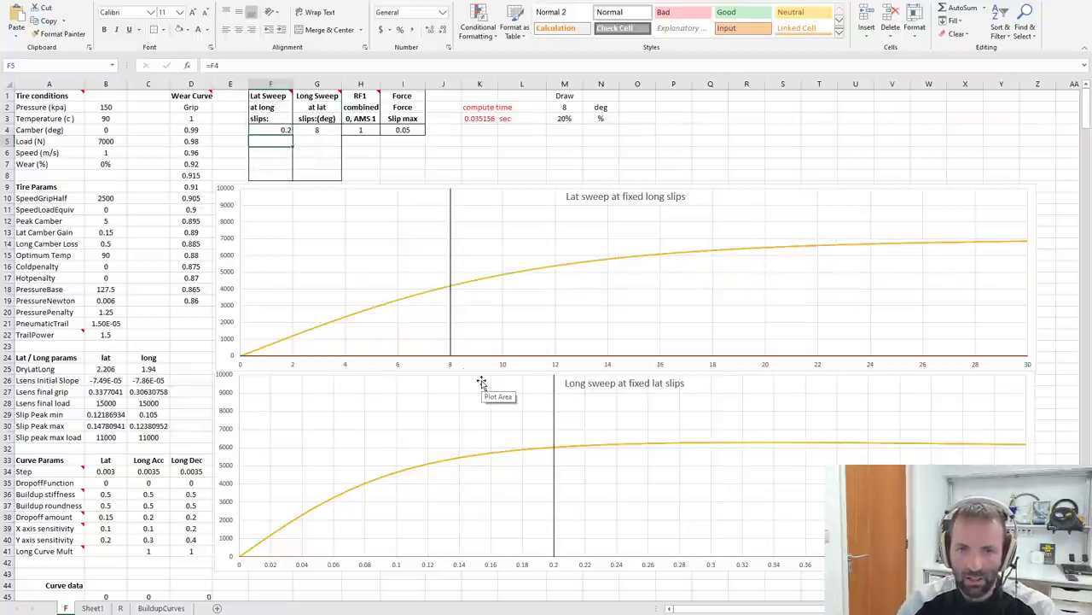
- Reduce the lateral sweep's longitudinal slip in F4 further to 0.1, followed by 0.05
key(Up)
text(0.1)
key(Return)
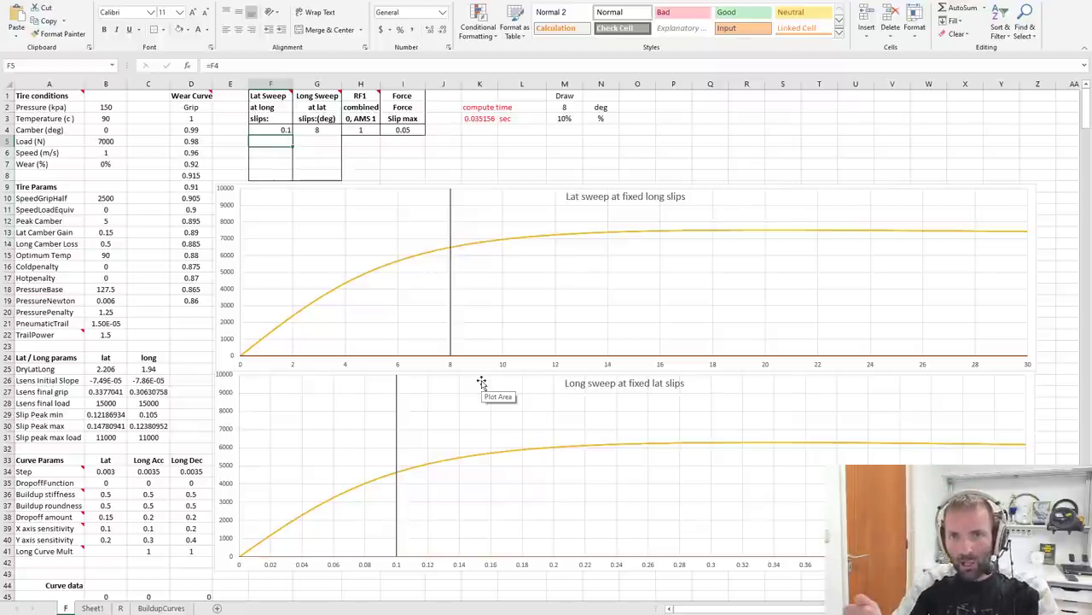
key(Up)
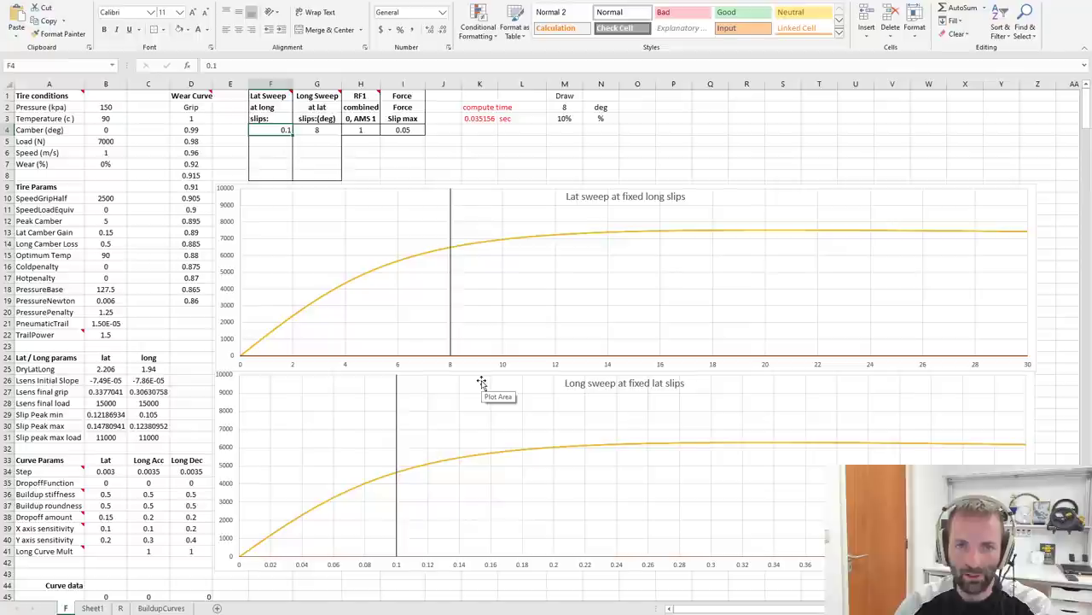
text(0.05)
key(Return)
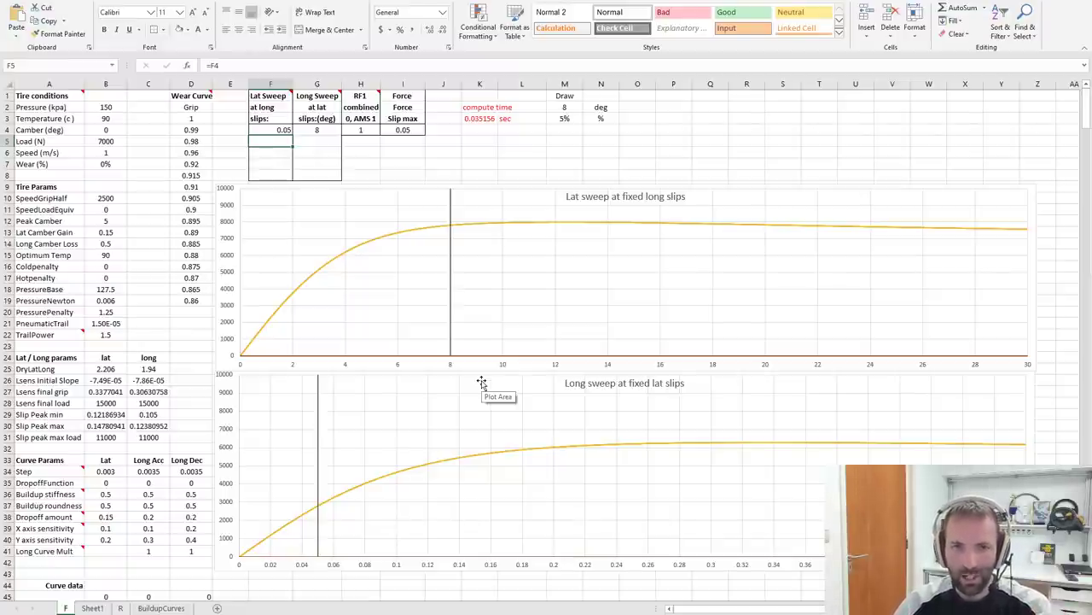
- Set the lateral sweep's longitudinal slip in F4 to 0.4, followed by 0.12 for comparison
key(Up)
text(0.4)
key(Return)
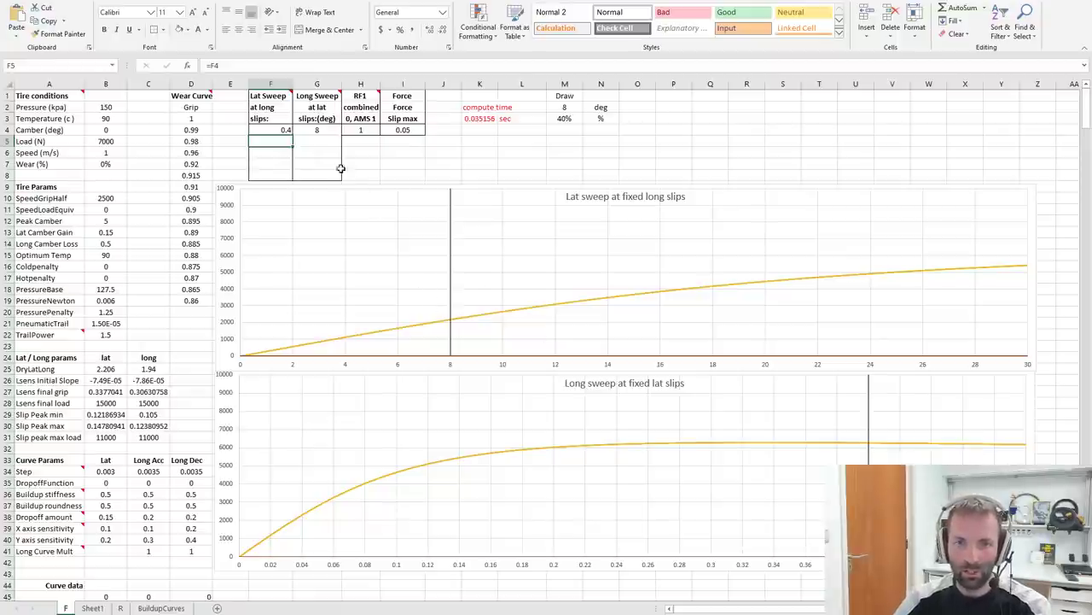
click(280, 132)
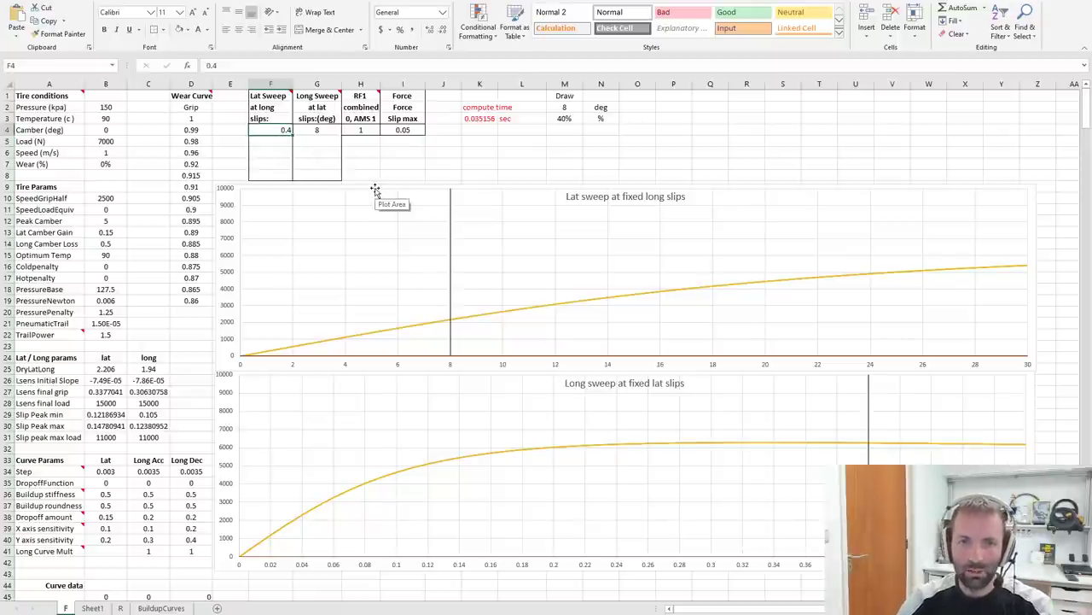
text(0.12)
key(Return)
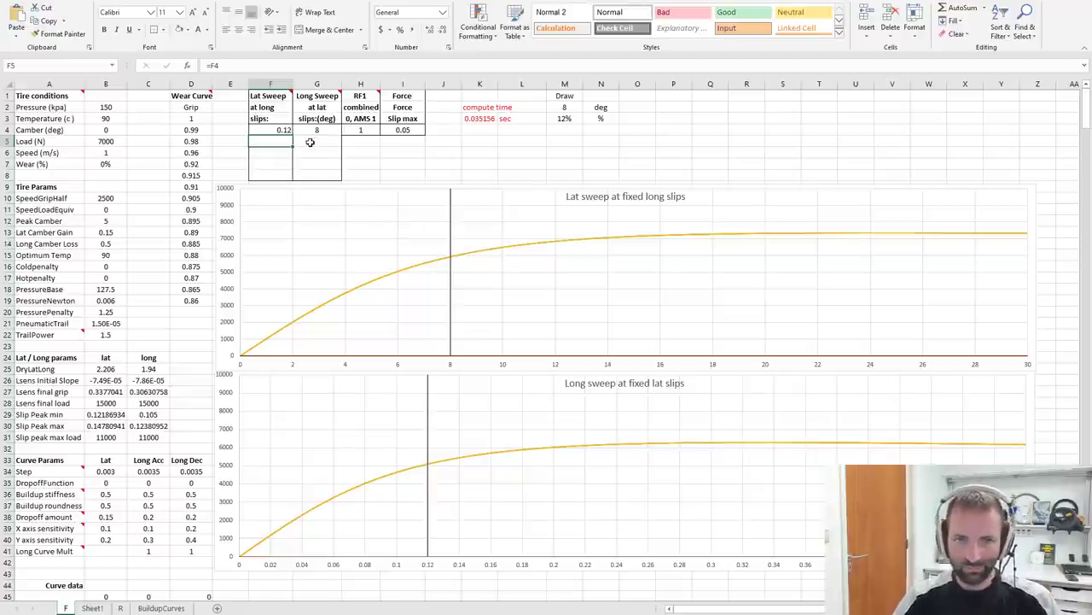
- Reset the longitudinal slip in F4 and the lateral slip in G4 to 0
click(281, 131)
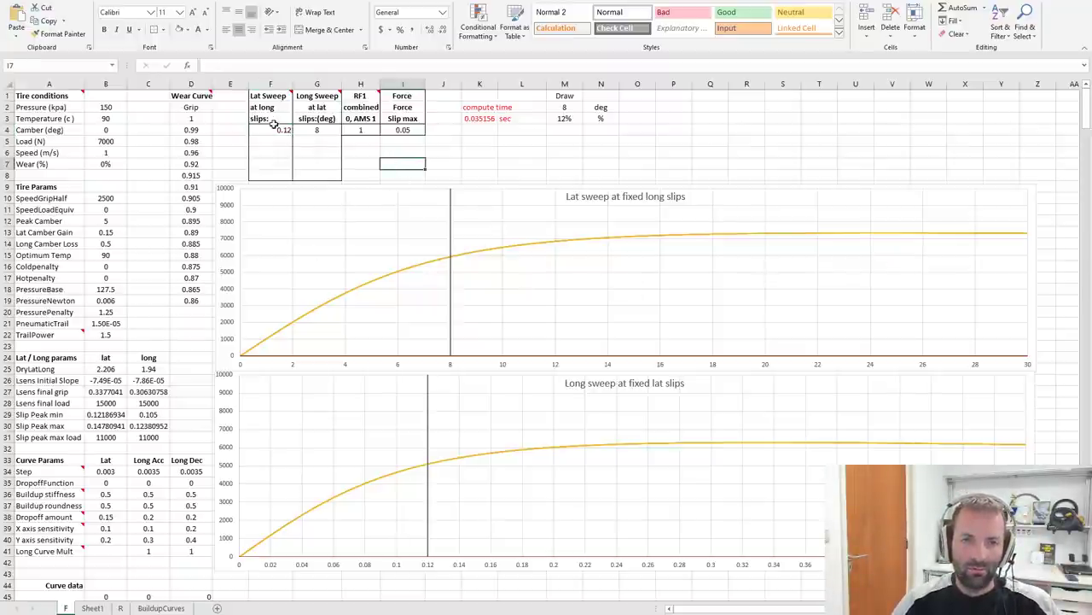
text(0)
key(Tab)
text(0)
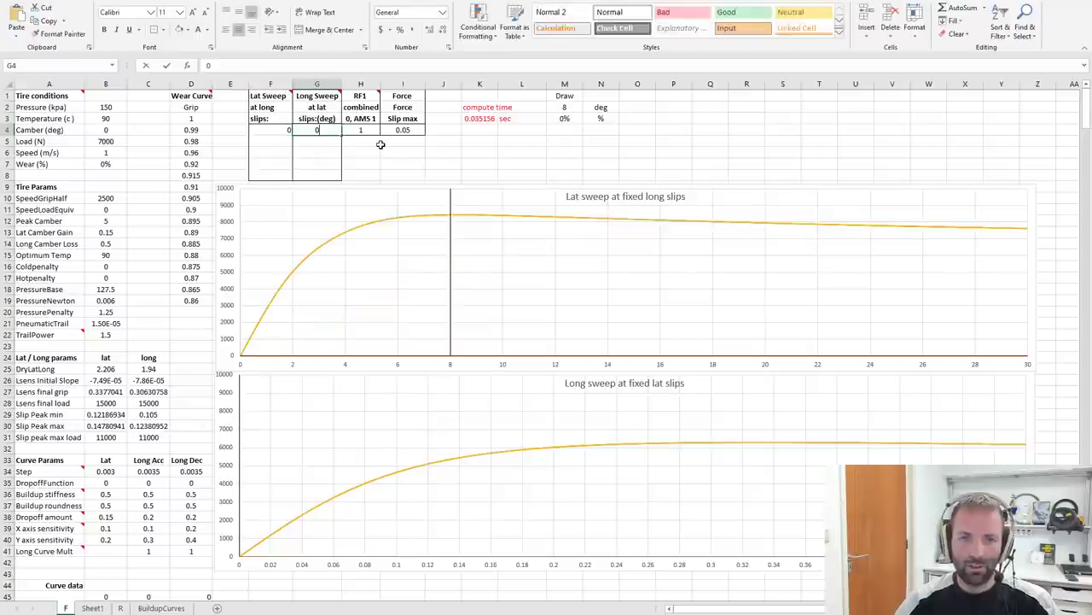
key(Down)
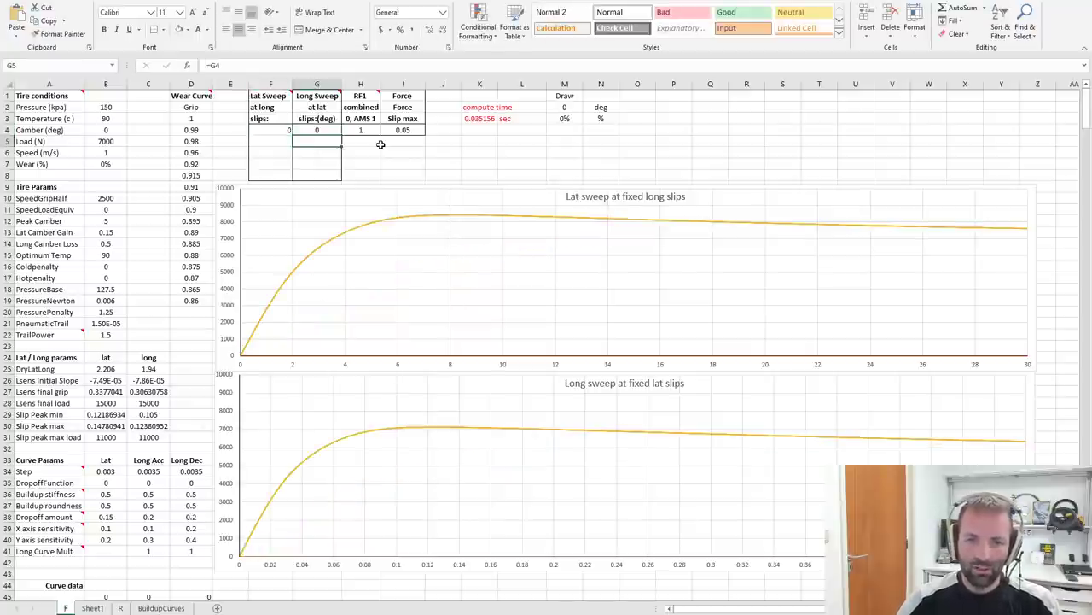
- Increase the lateral dropoff amount in B38 to 0.6, followed by 0.8
click(118, 516)
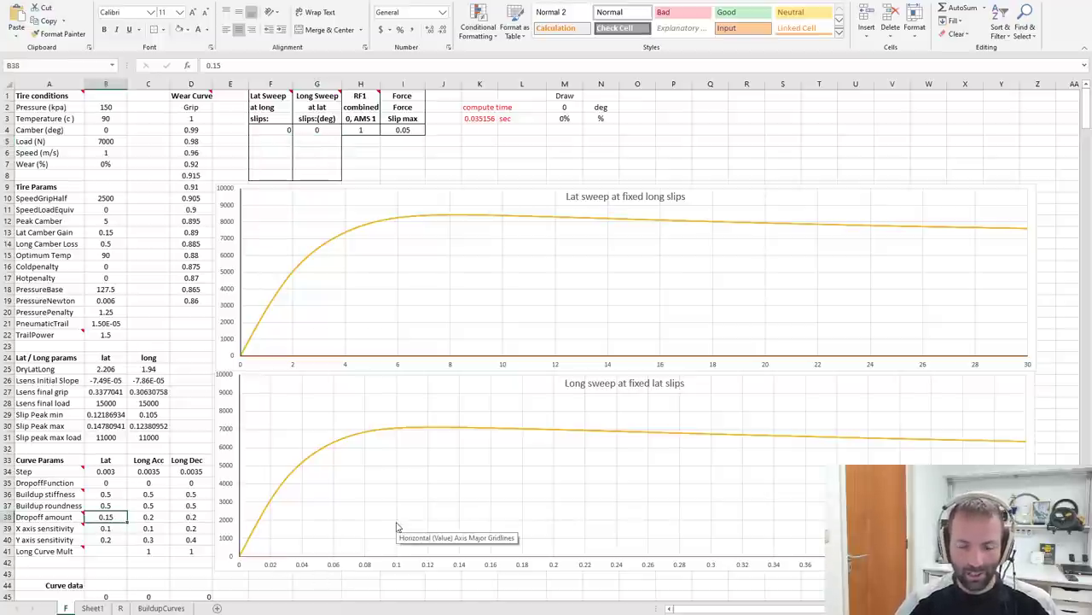
key(Up)
key(Down)
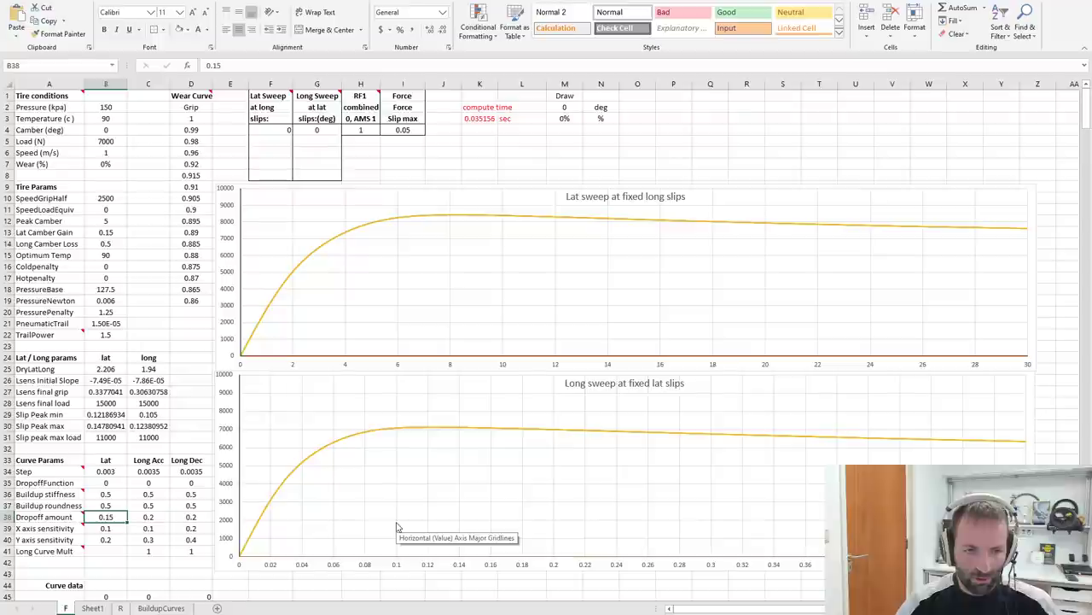
key(Up)
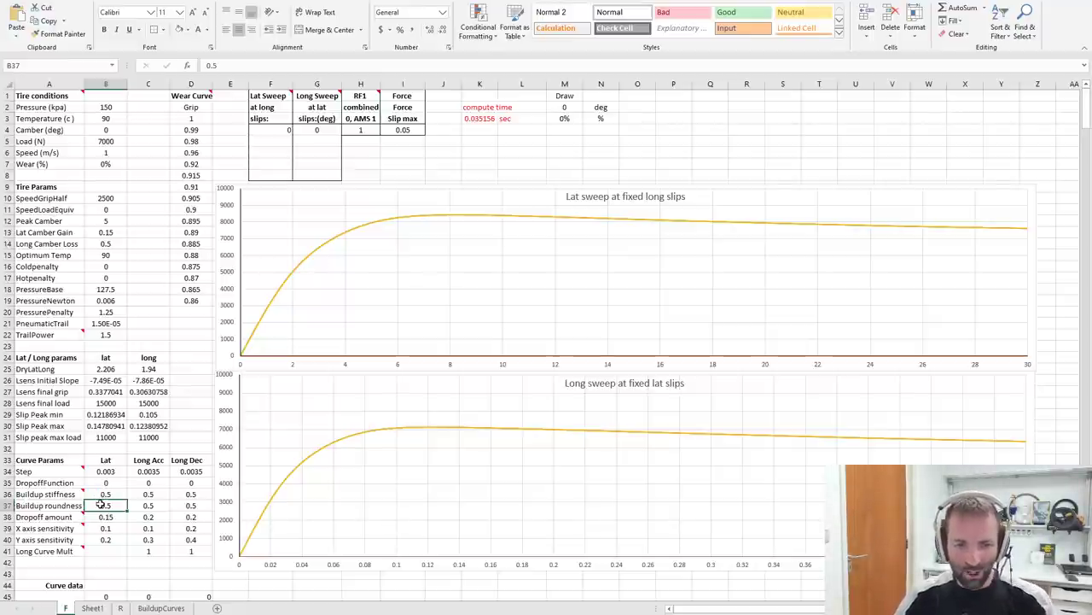
click(101, 517)
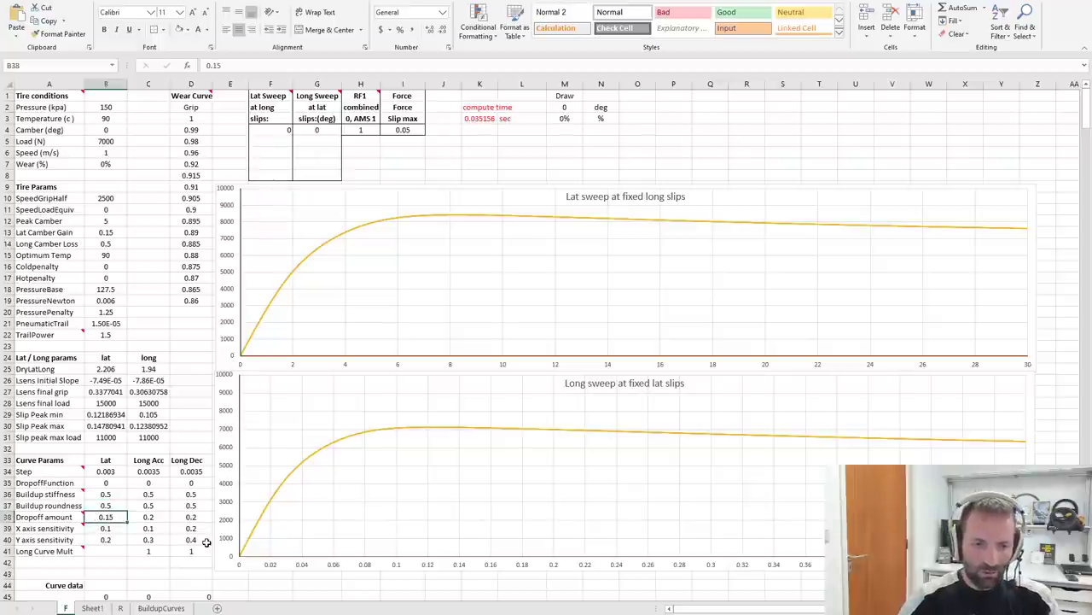
text(0.6)
key(Return)
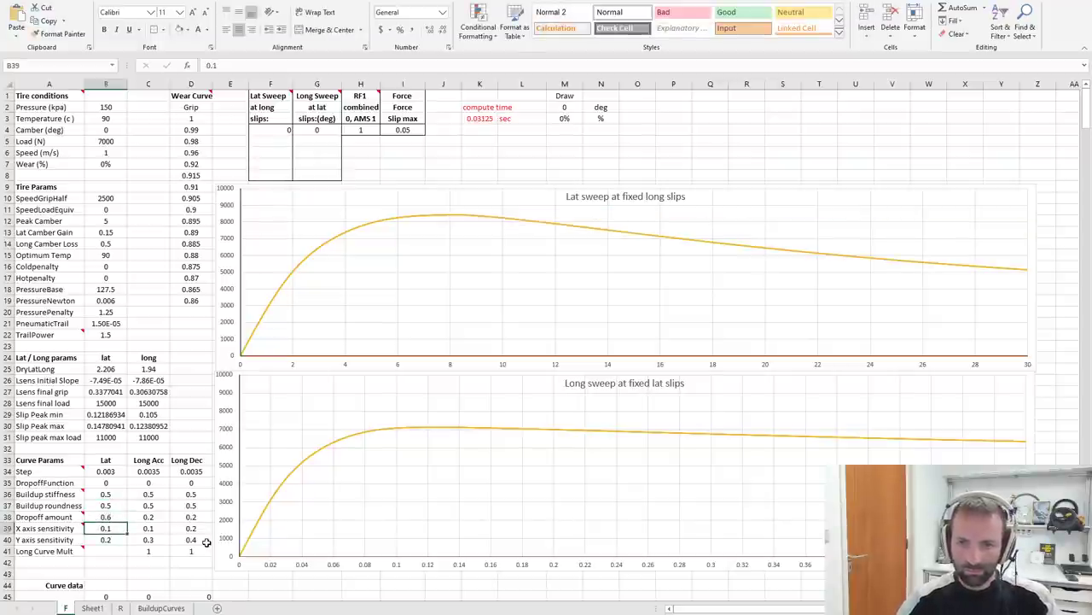
key(Up)
text(0.8)
key(Return)
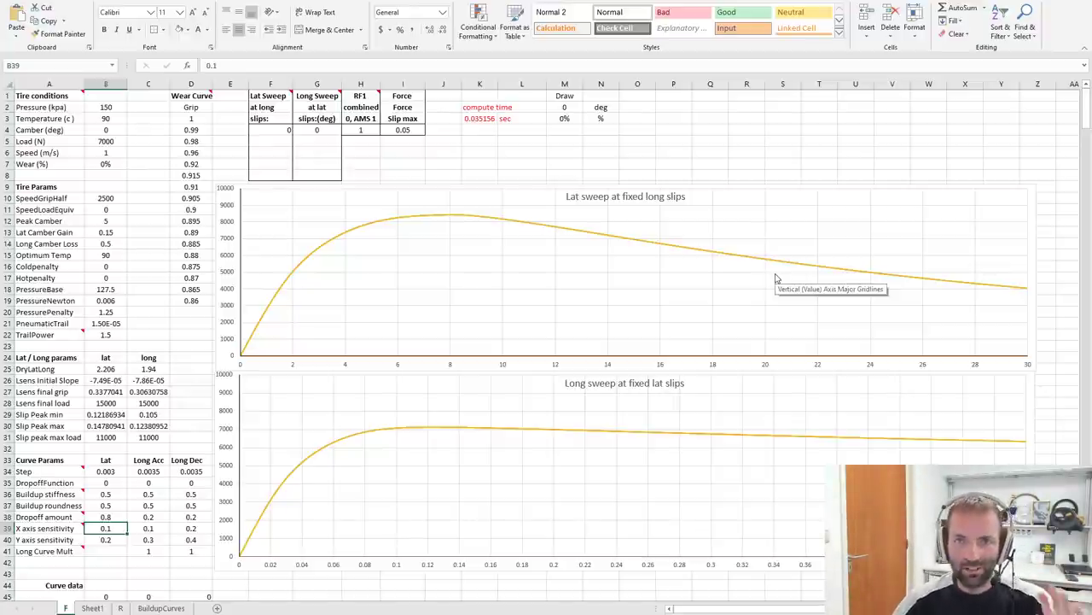
- Restore the lateral dropoff amount in B38 to 0.15
click(119, 506)
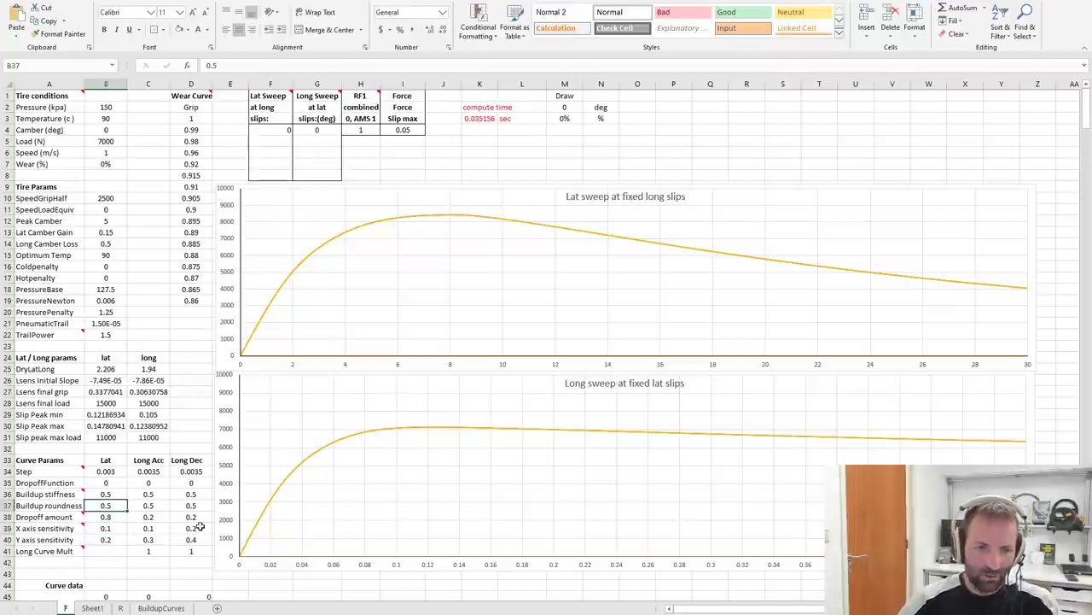
key(Down)
text(0.15)
key(Return)
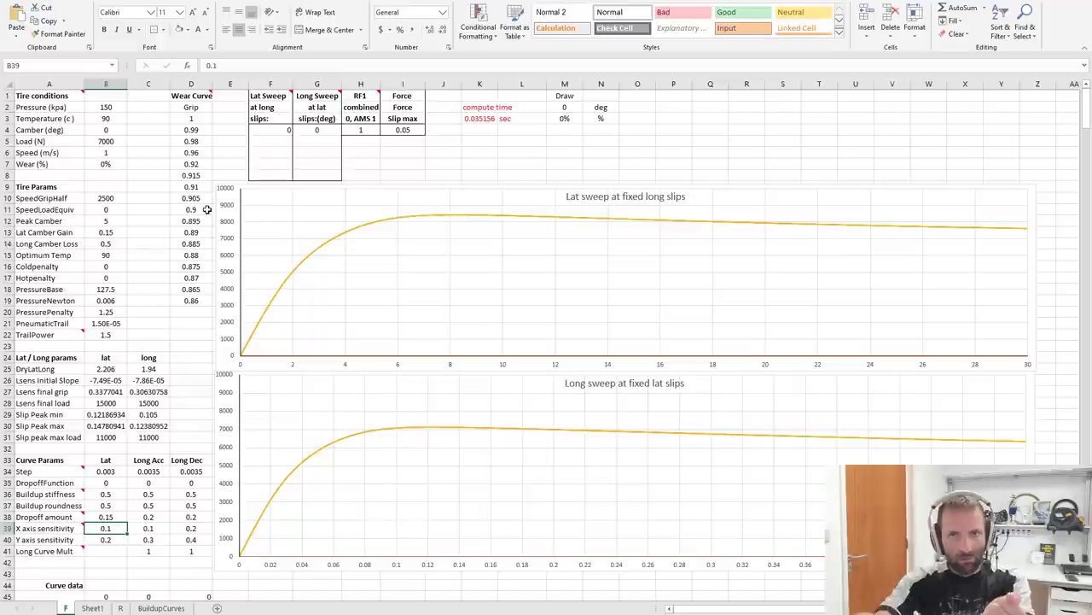
- Set the longitudinal sweep's lateral slip in G4 to 8 degrees and the lateral sweep's longitudinal slip in F4 to 0.01
click(289, 136)
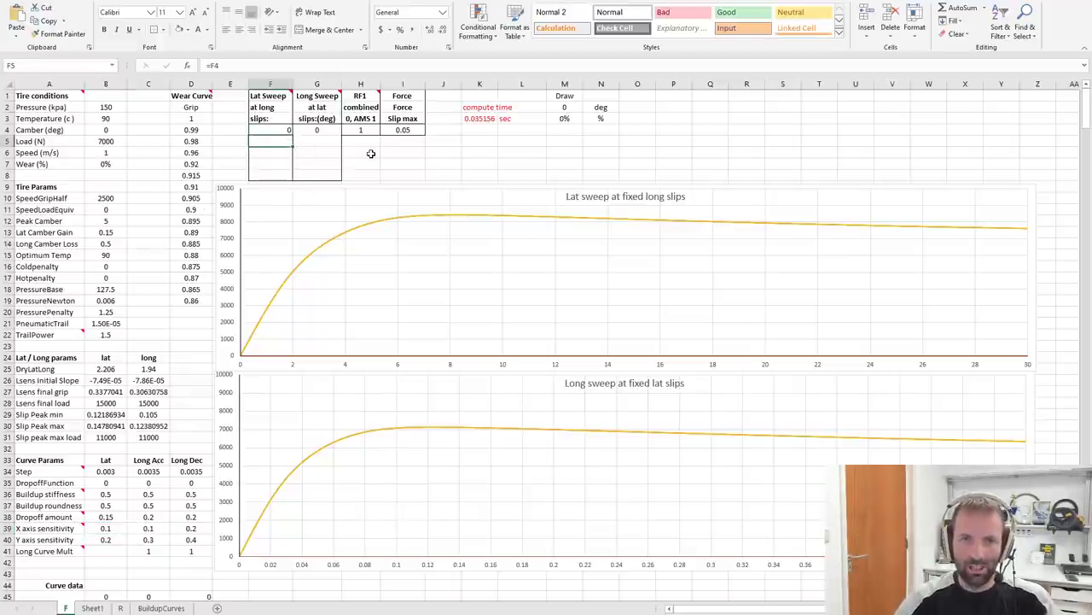
key(Right)
text(8)
key(Return)
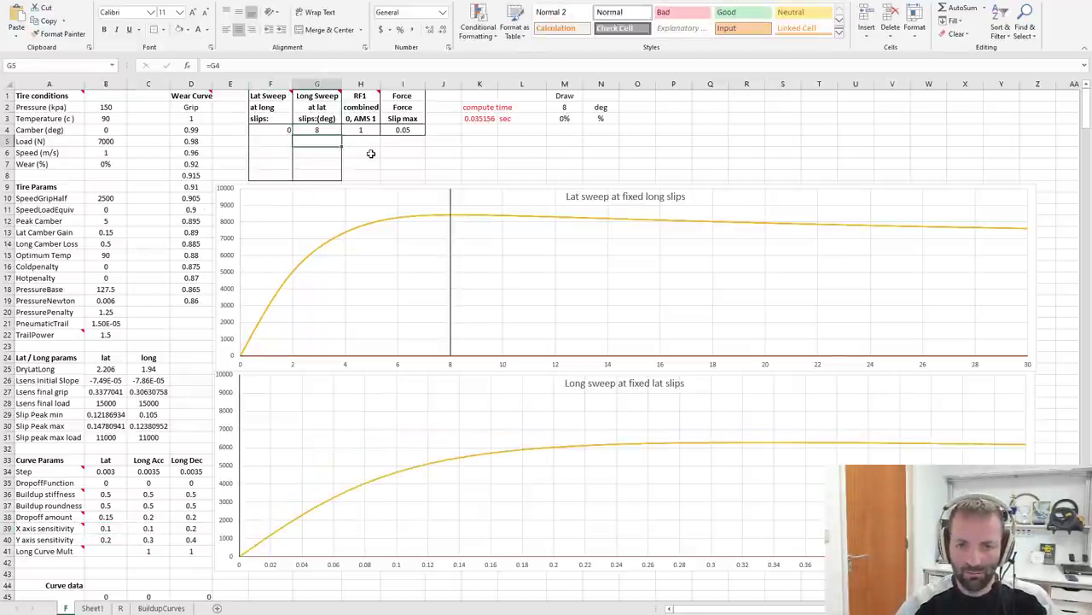
key(Left)
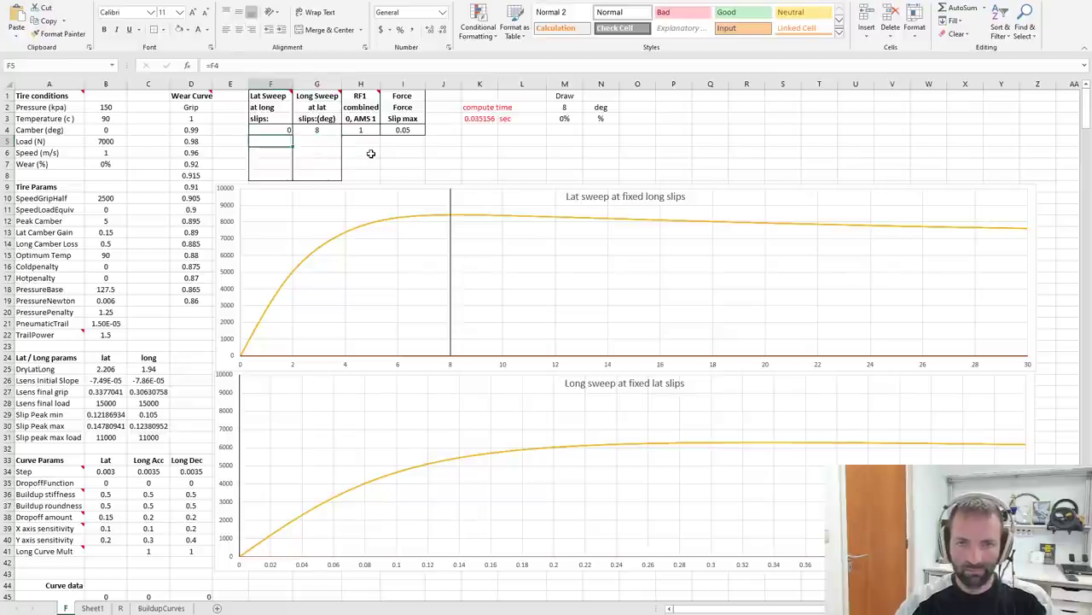
key(Up)
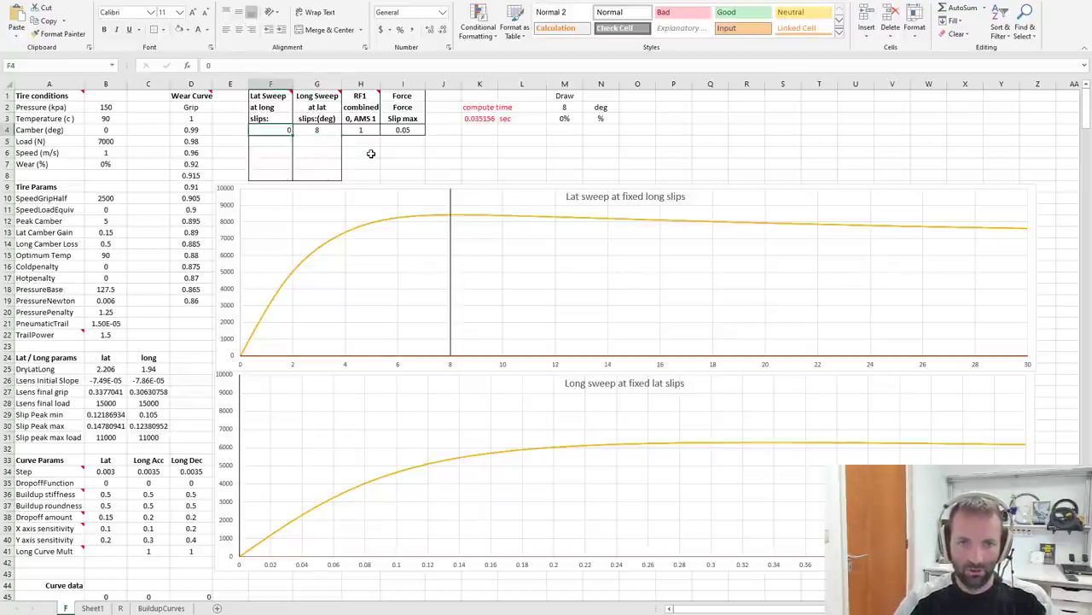
text(0.01)
key(Return)
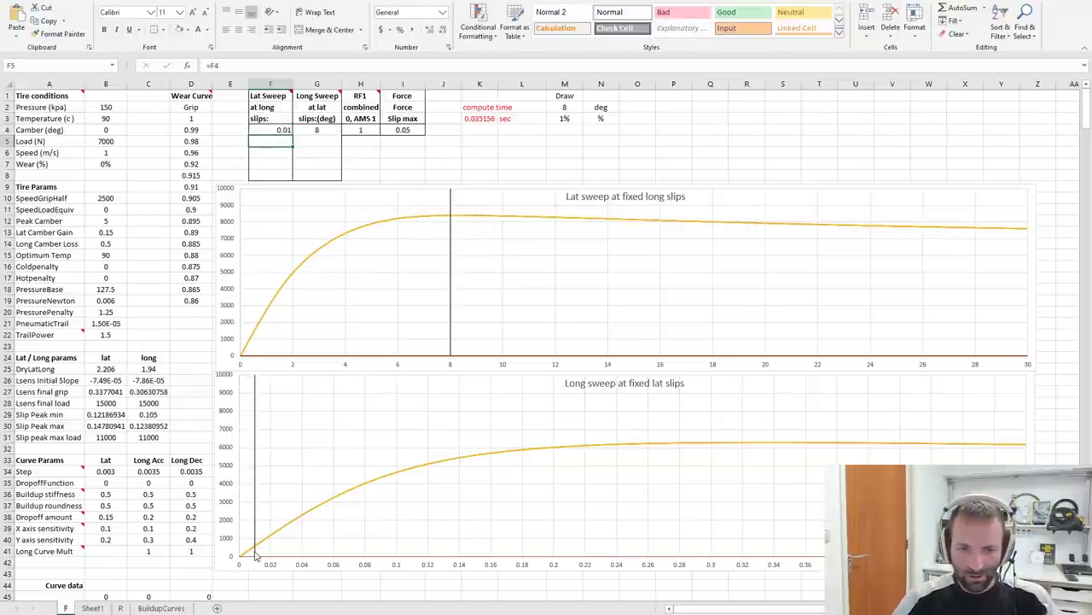
mouse_move(256, 541)
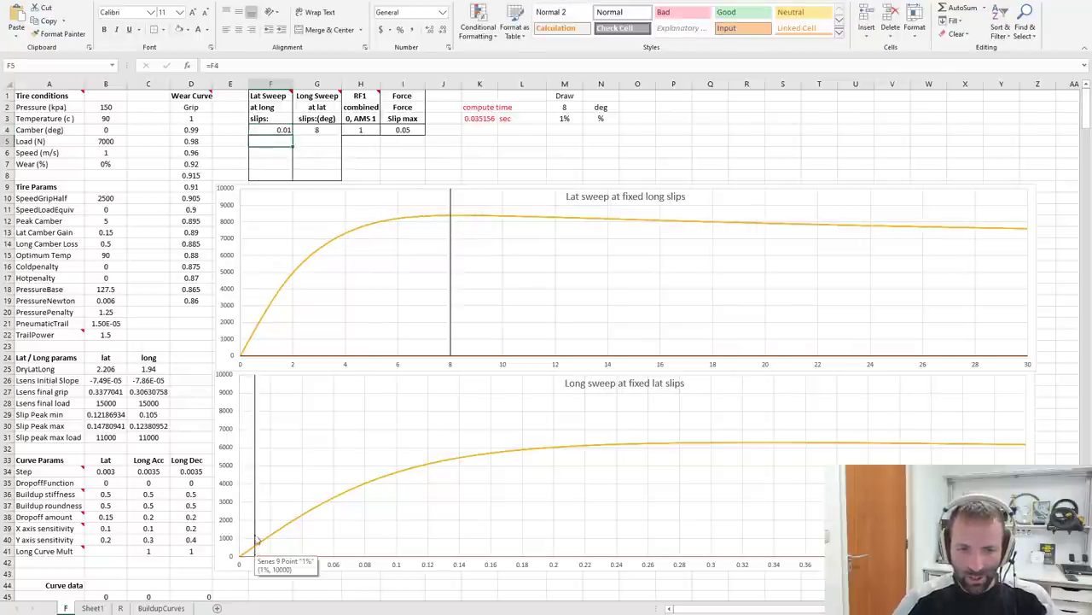
- Raise the lateral sweep's longitudinal slip in F4 to 0.02, followed by 0.03
click(263, 129)
text(0.02)
key(Return)
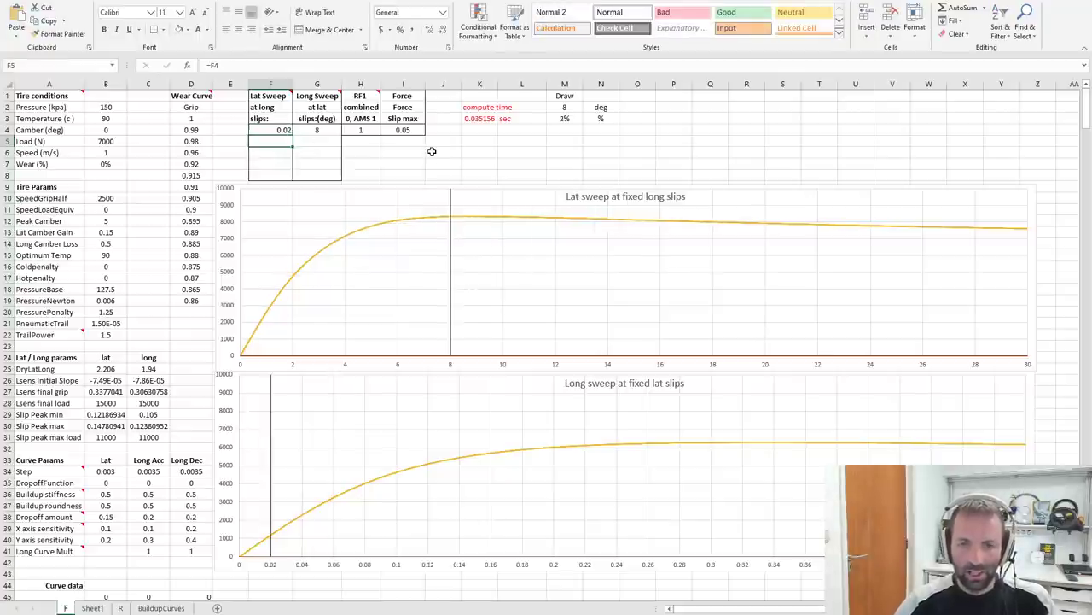
key(Up)
text(0.03)
key(Return)
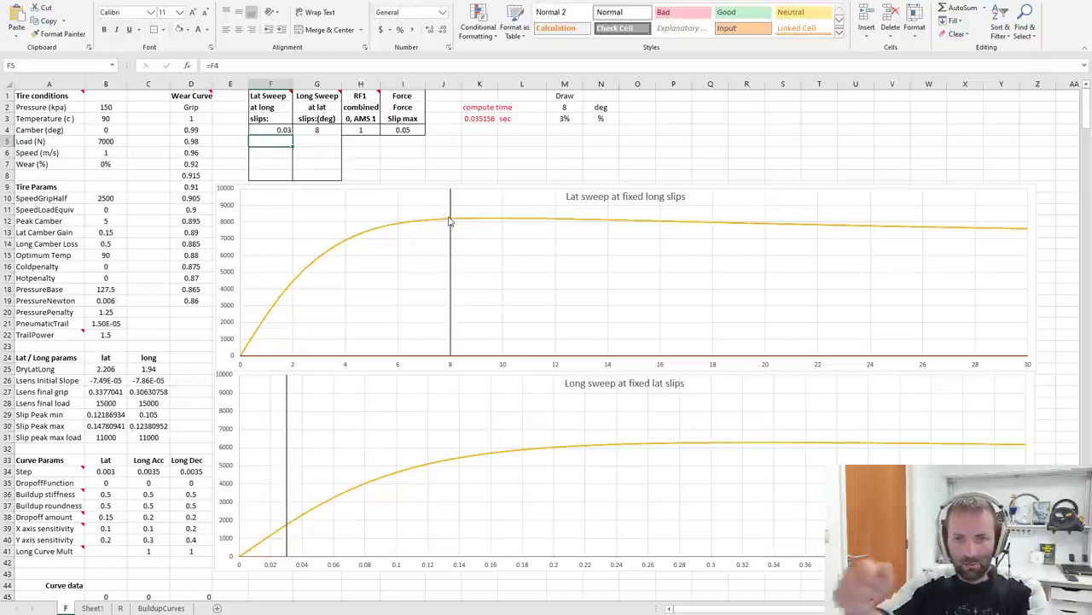
mouse_move(449, 220)
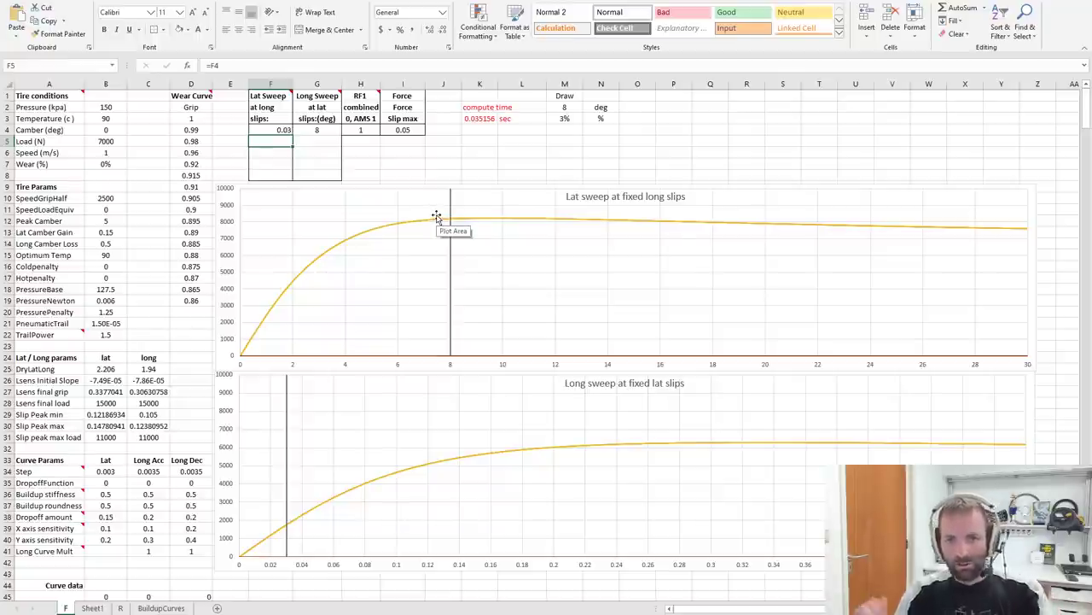
- Raise the lateral sweep's longitudinal slip in F4 to 0.2, followed by 0.4
click(276, 130)
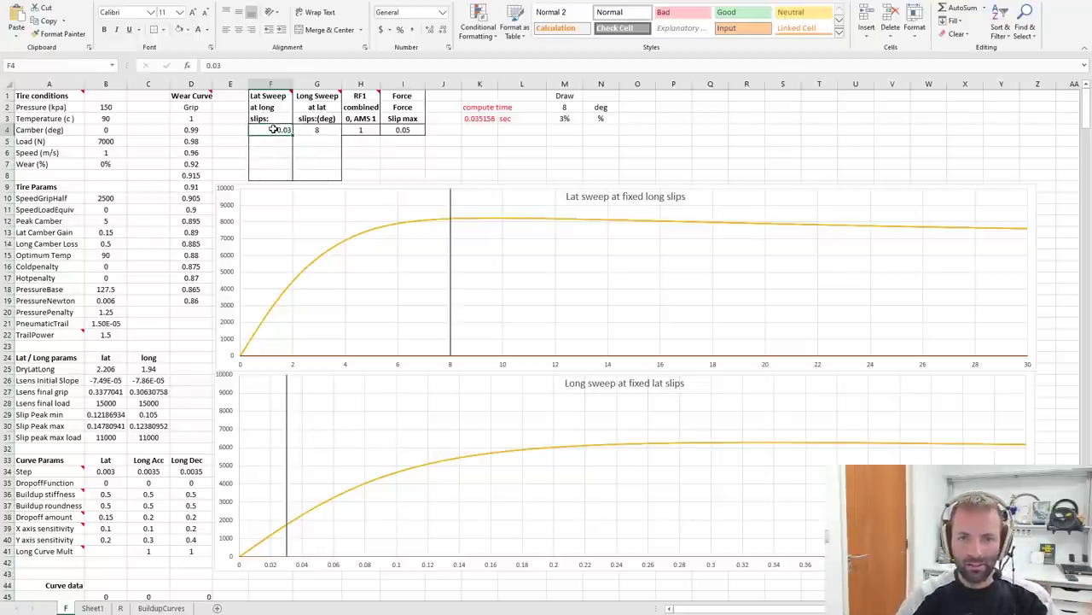
text(.2)
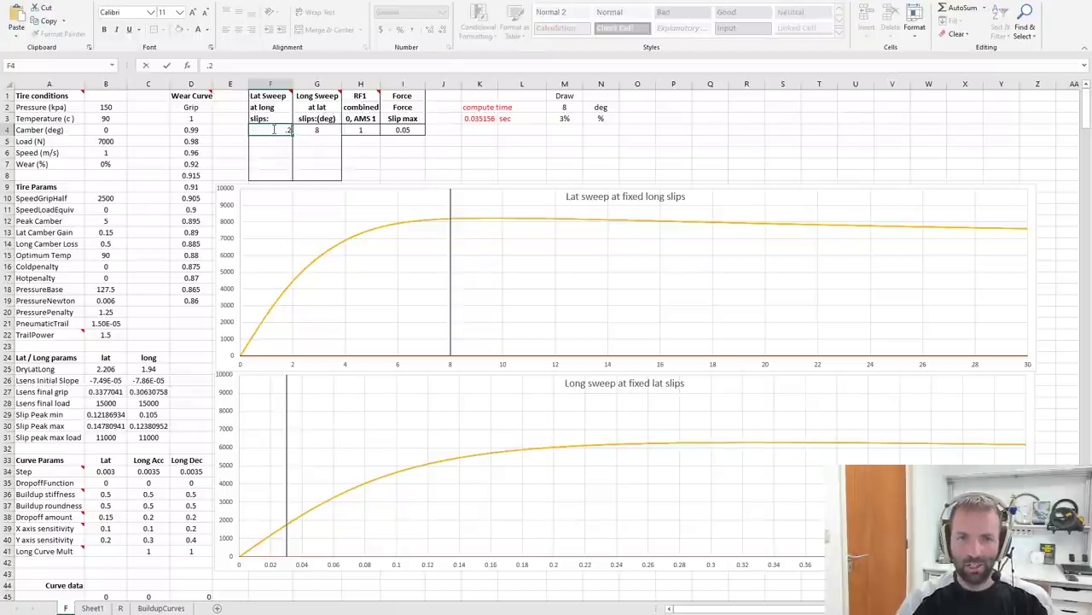
key(Return)
click(274, 130)
text(.4)
key(Return)
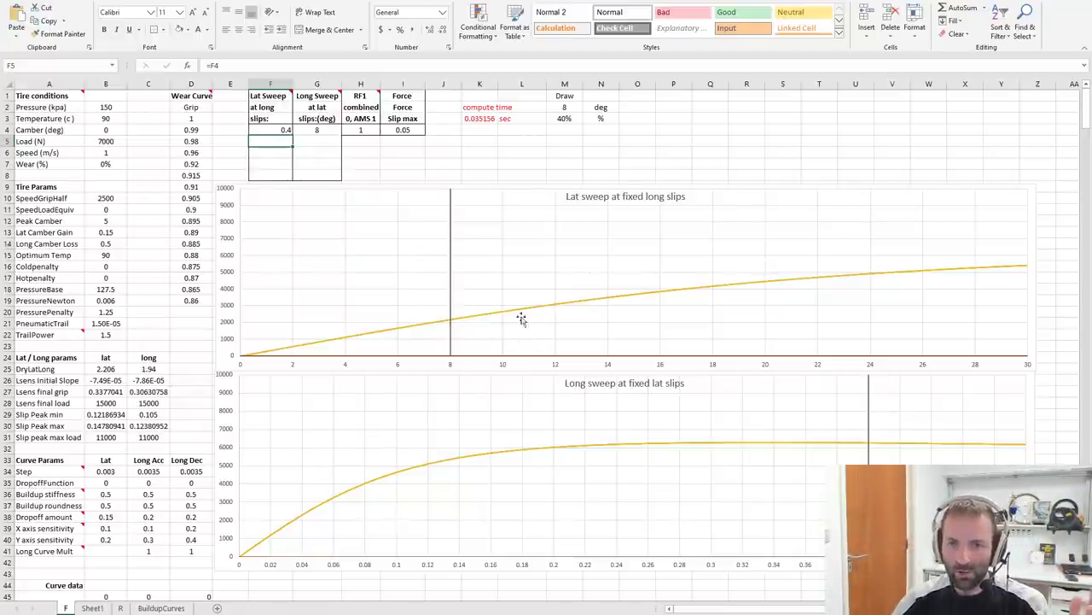
- Reset both the lateral sweep's longitudinal slip in F4 and the longitudinal sweep's lateral slip in G4 to 0
click(288, 132)
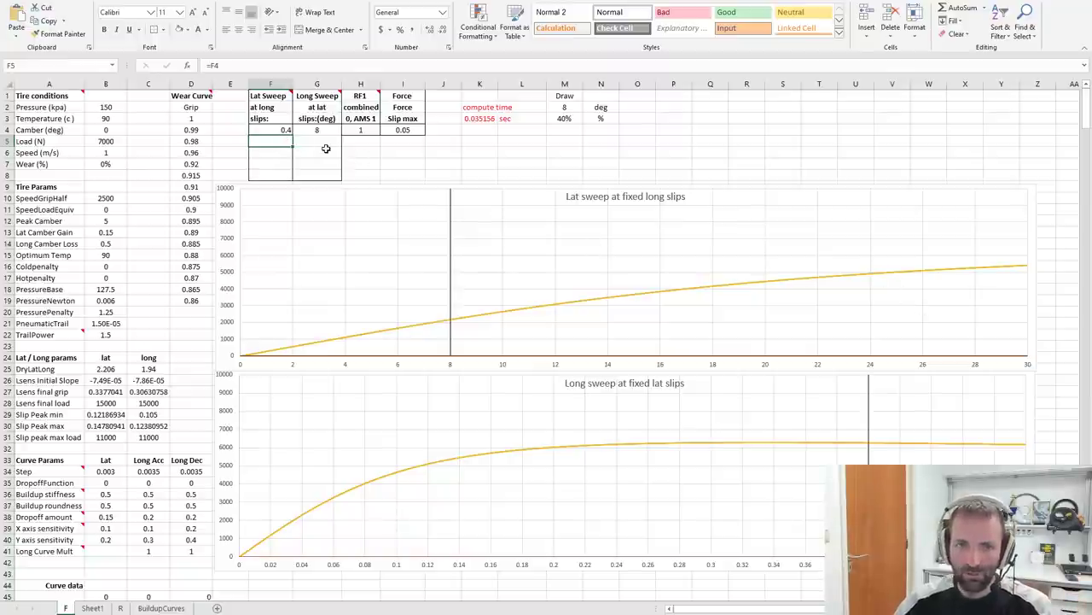
text(0)
key(Tab)
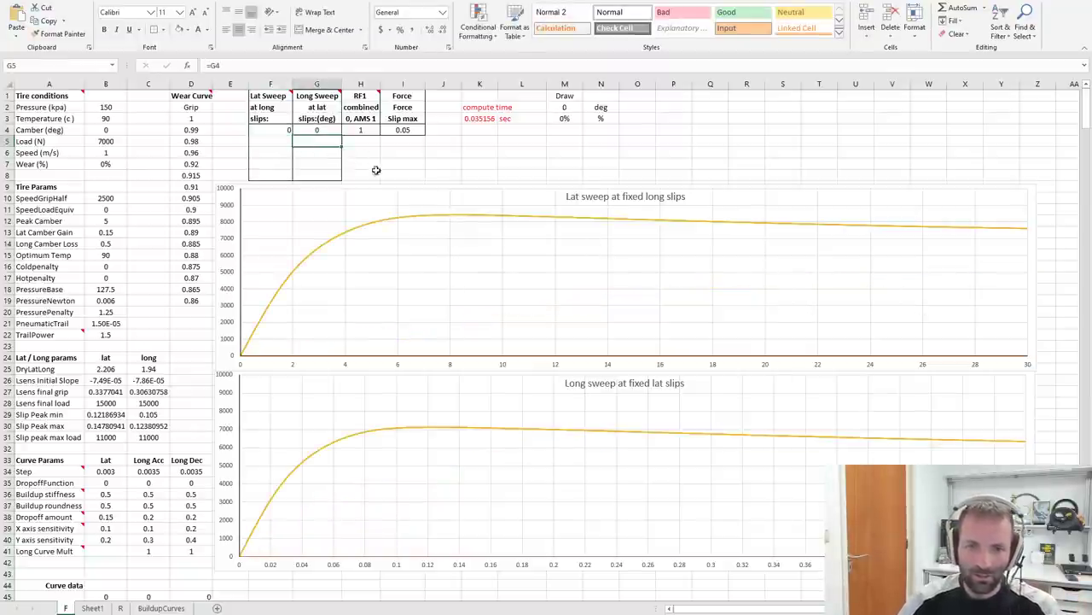
- Set the lateral dropoff amount in B38 to 0.8
click(145, 516)
key(Left)
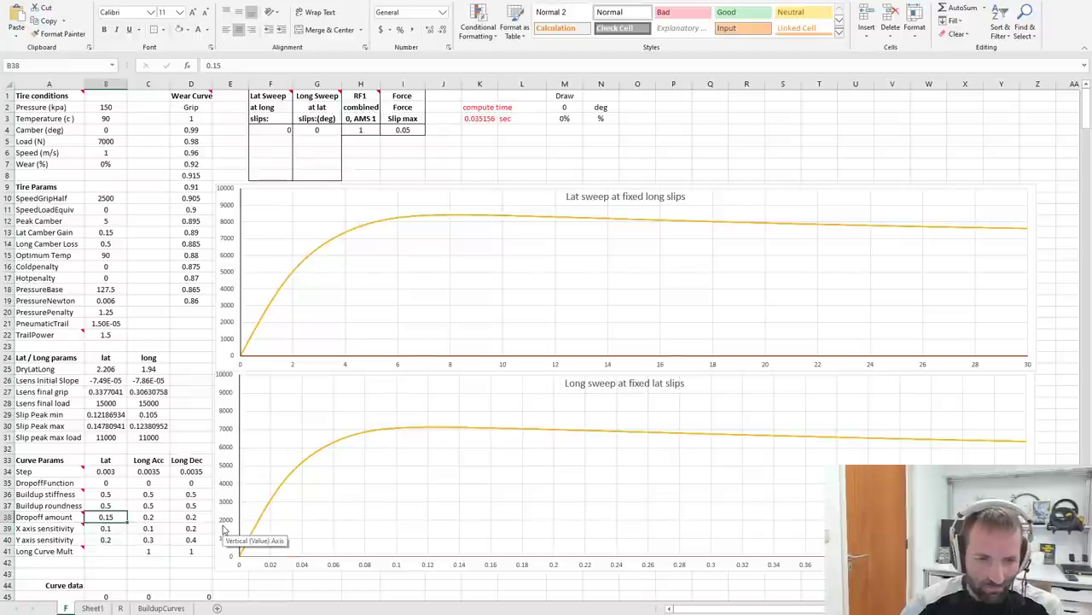
text(0.8)
key(Return)
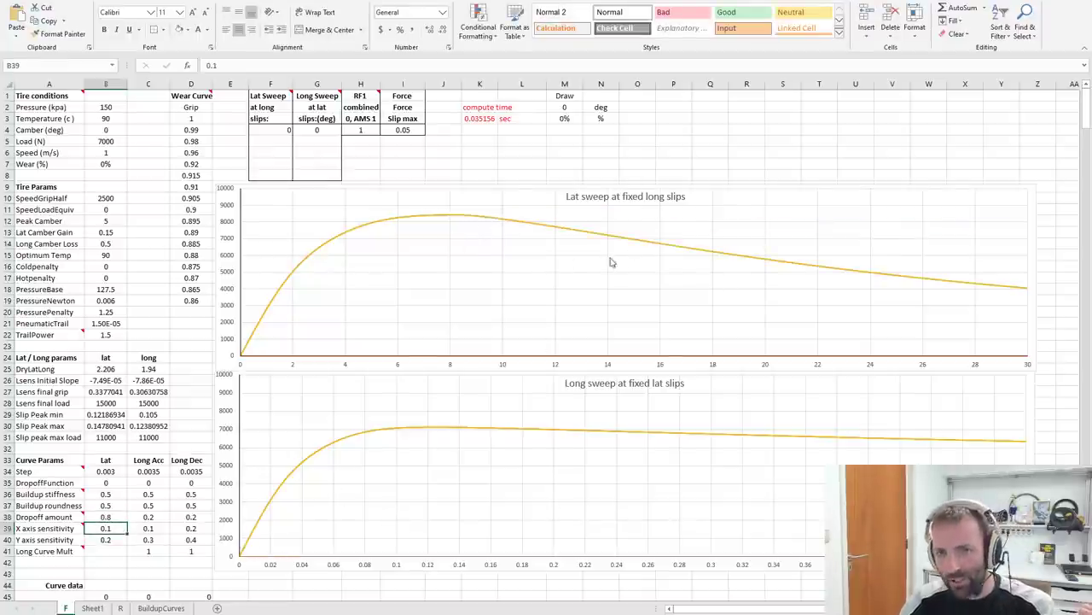
- Restore the lateral dropoff amount in B38 to 0.15
click(105, 517)
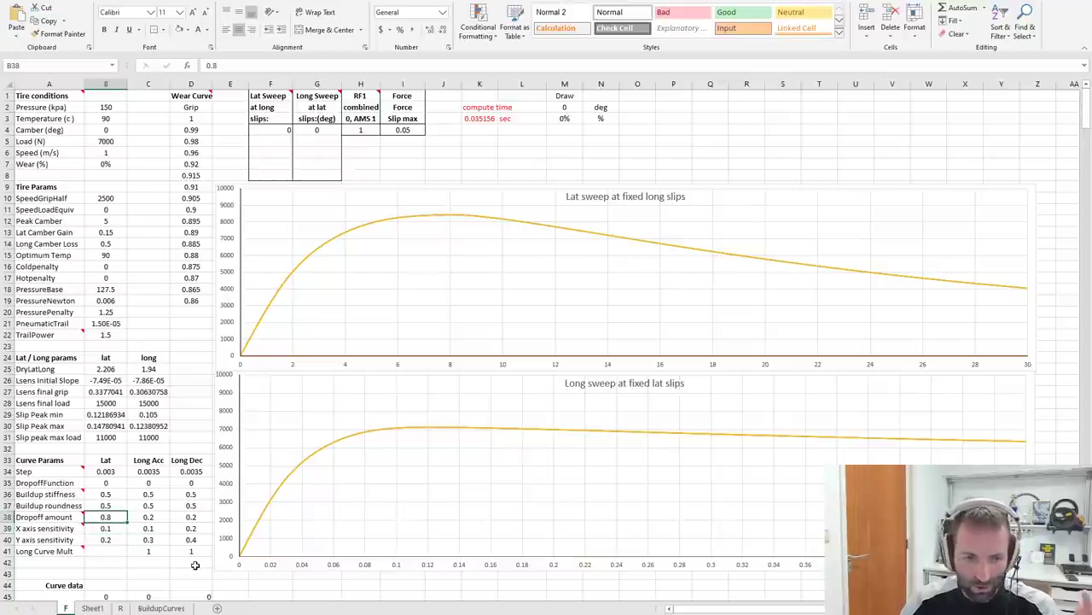
text(0.15)
key(Up)
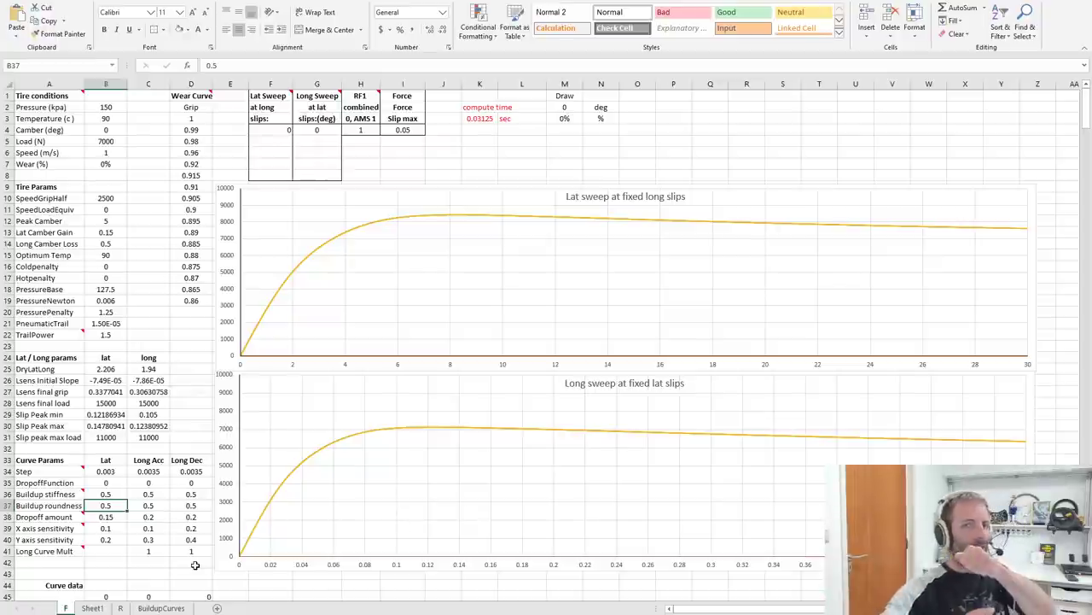
- Set the lateral sweep's longitudinal slip in F4 to 0.5 and the longitudinal sweep's lateral slip in G4 to 8 degrees
click(275, 132)
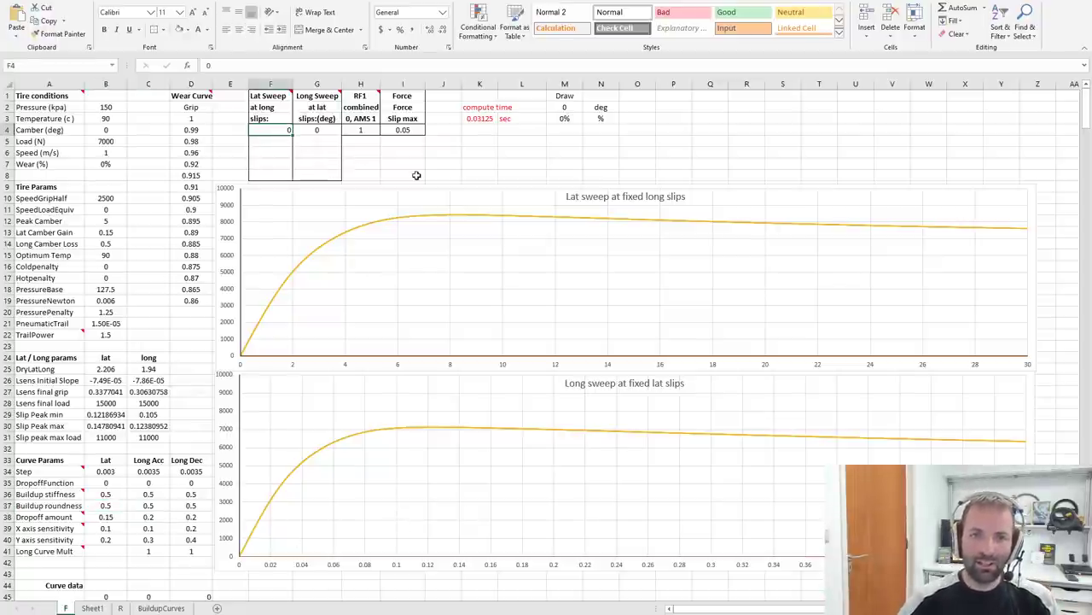
text(0.5)
key(Return)
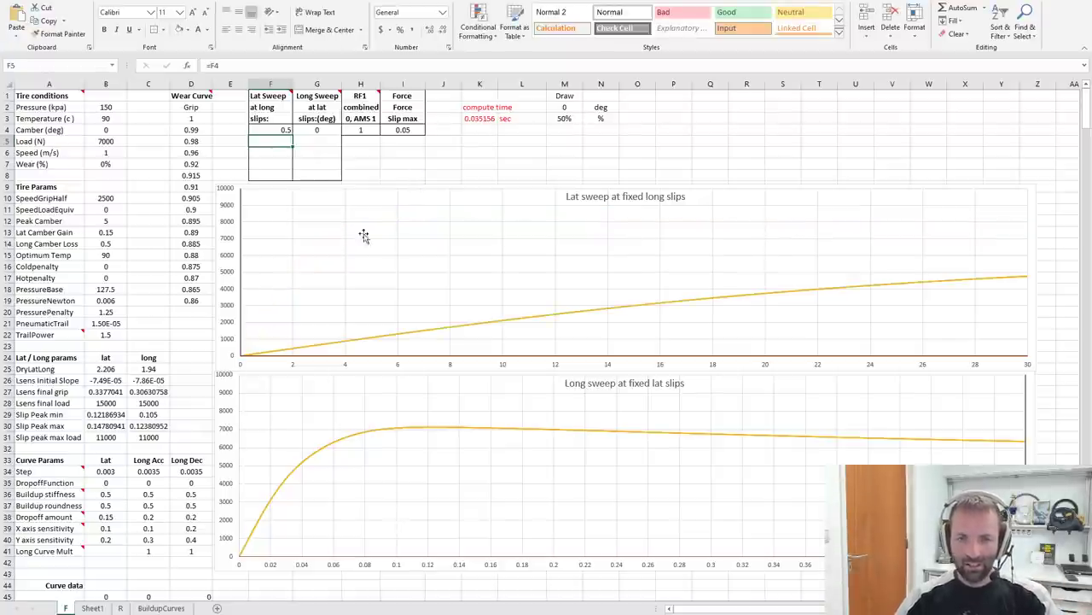
click(314, 129)
text(8)
key(Return)
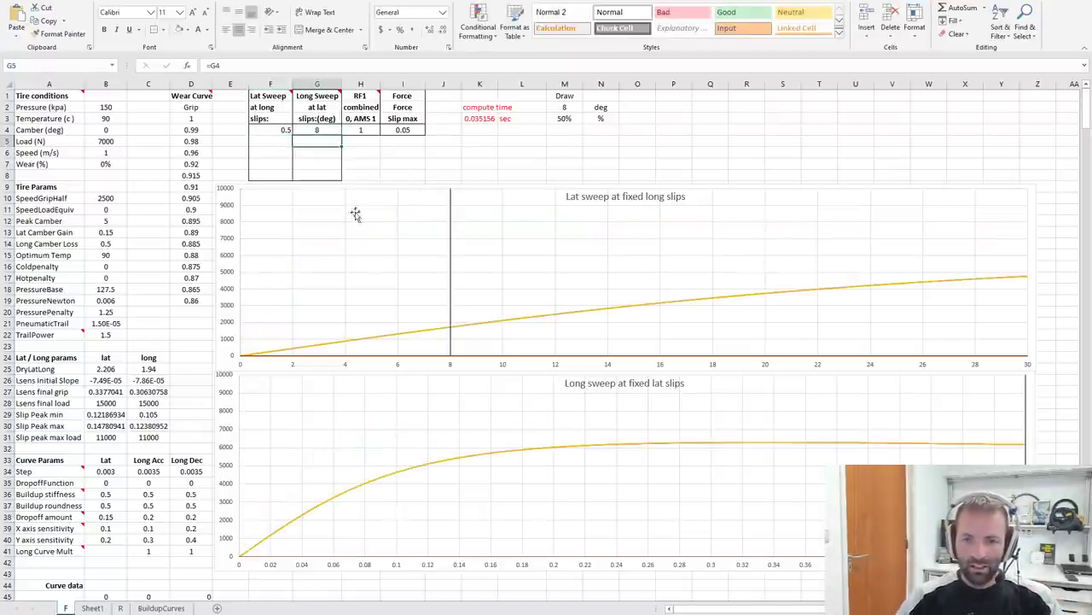
- Set the lateral sweep's longitudinal slip in F4 to 0.1, followed by 0.2
key(Up)
key(Left)
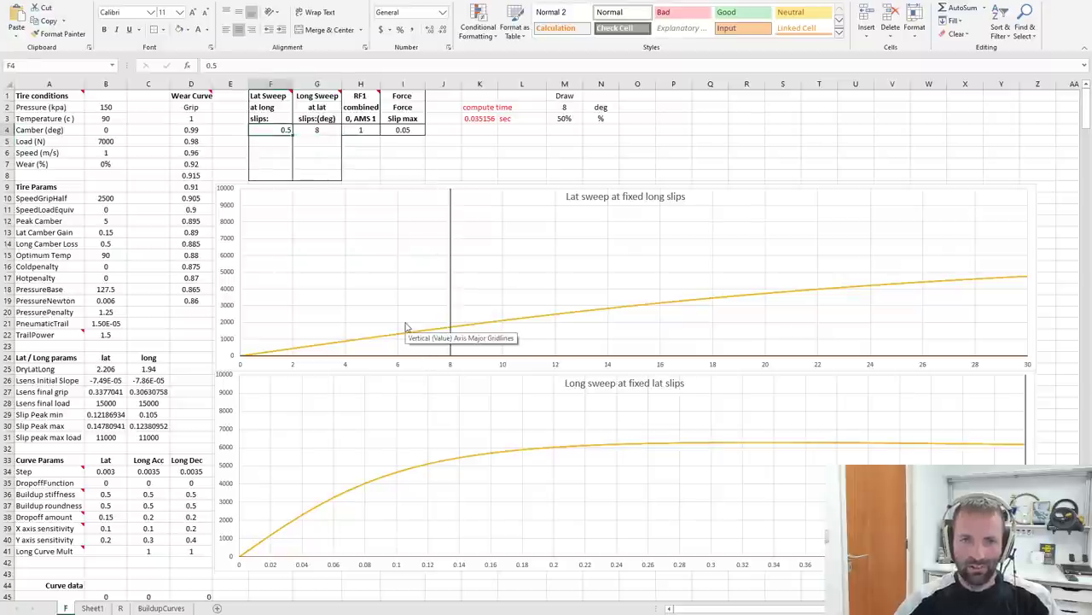
text(0.1)
key(Return)
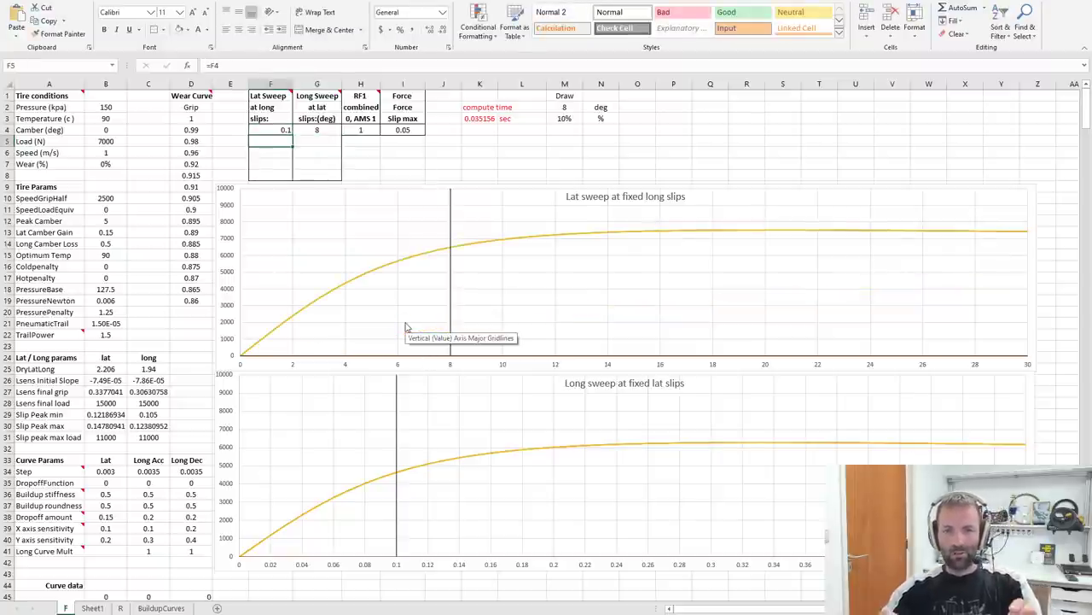
key(Up)
text(0.2)
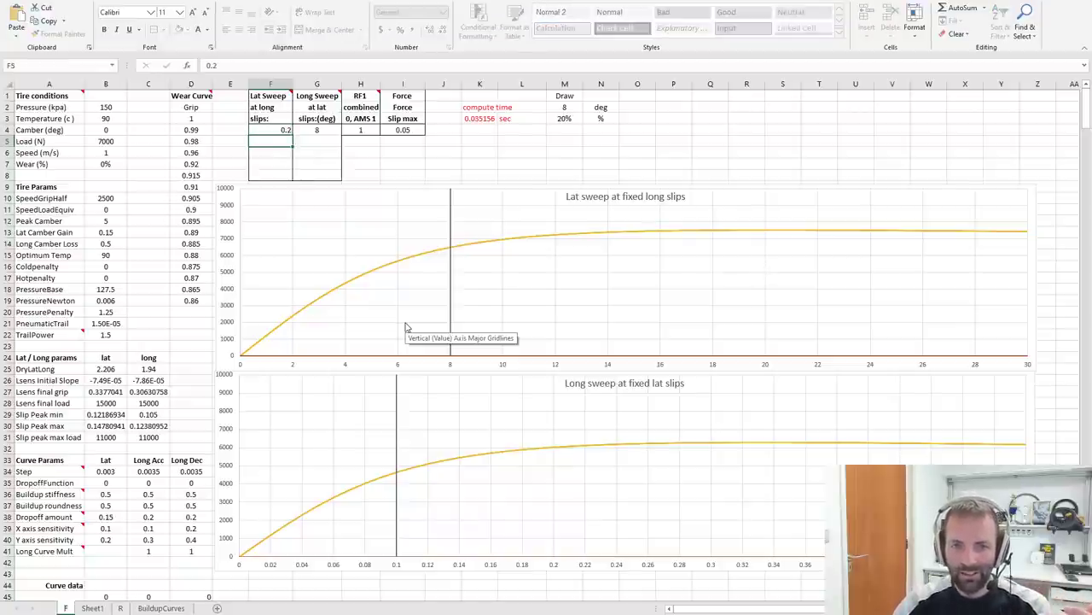
key(Return)
- Raise the lateral sweep's longitudinal slip in F4 through 0.3 and 0.4 up to 0.5
key(Up)
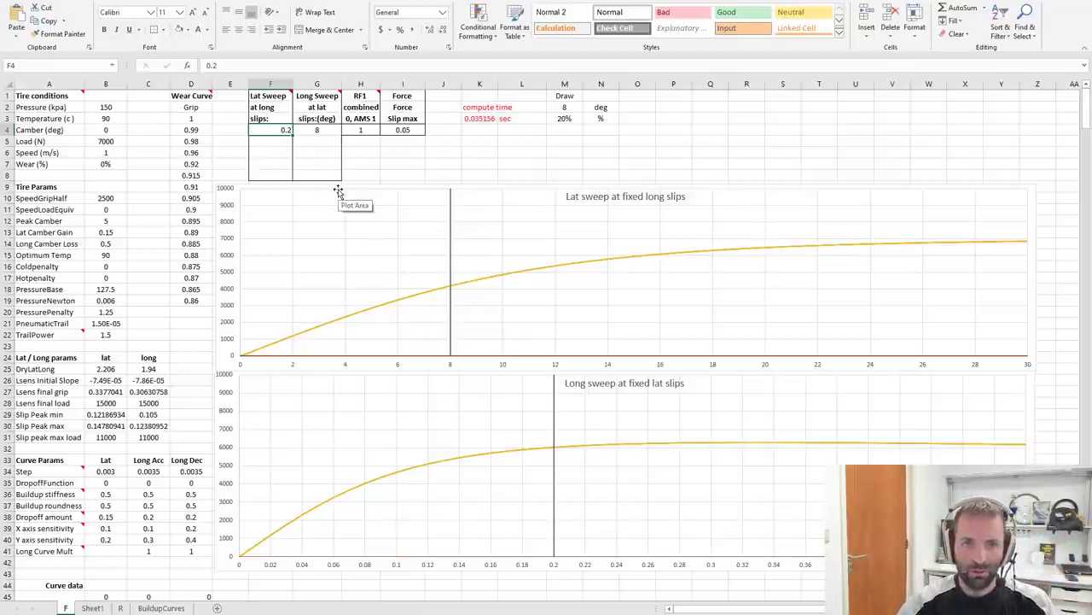
text(0.3)
key(Return)
key(Up)
text(0.4)
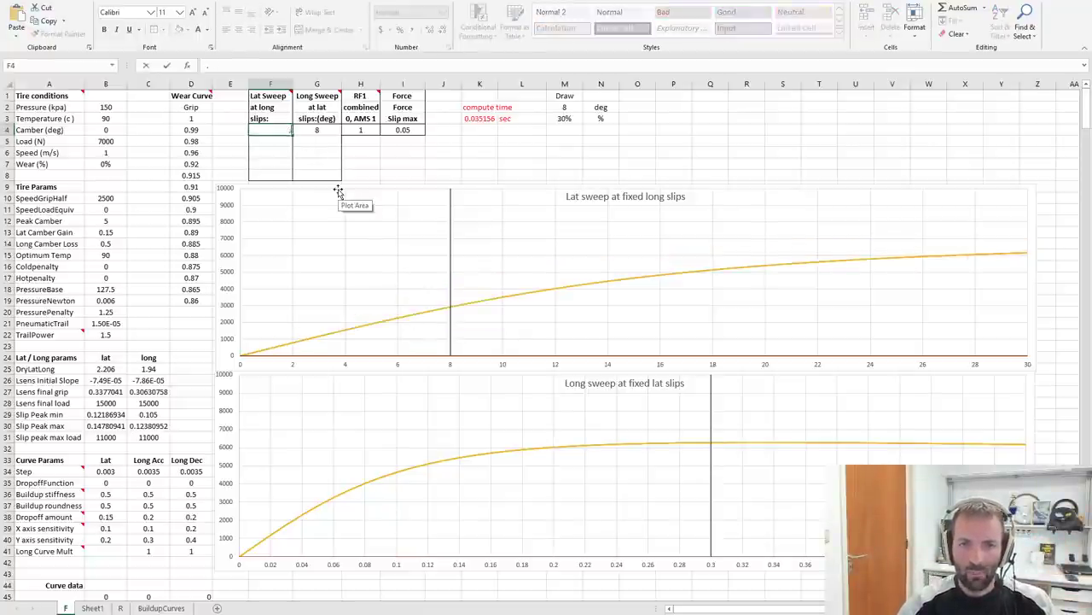
key(Return)
key(Up)
text(0.5)
key(Return)
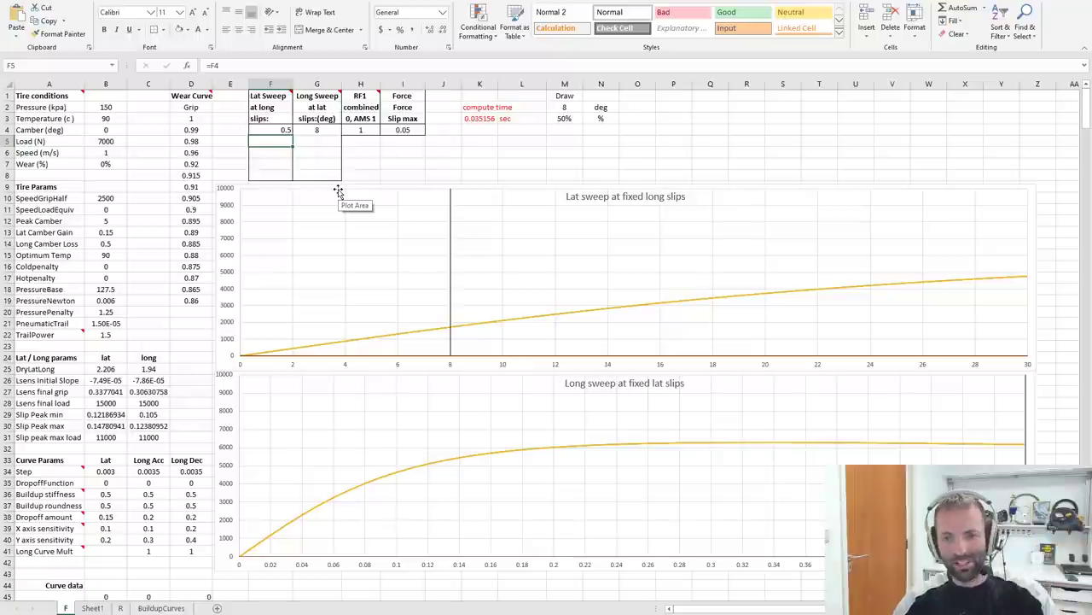
- Reset the lateral sweep's longitudinal slip in F4 to 0 and set the longitudinal sweep's lateral slip in G4 to 8 degrees
key(Right)
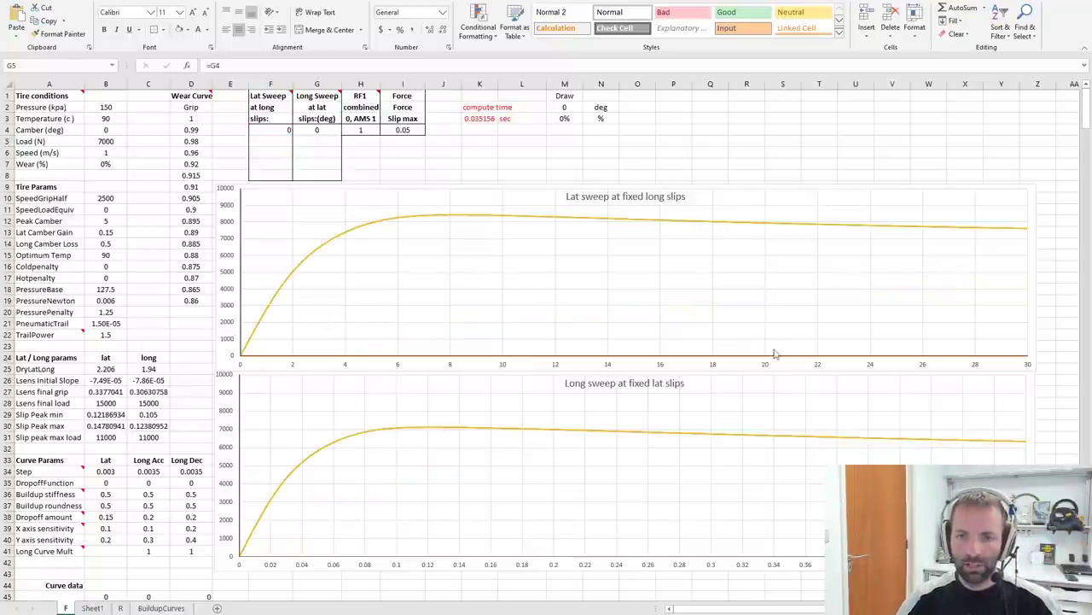
click(282, 128)
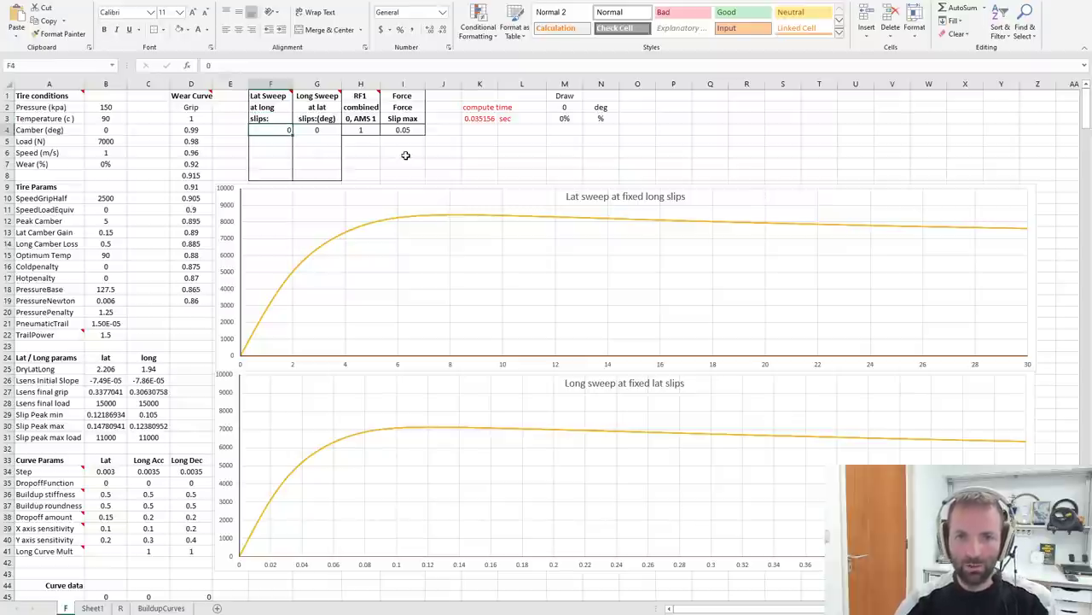
key(Right)
text(8)
key(Left)
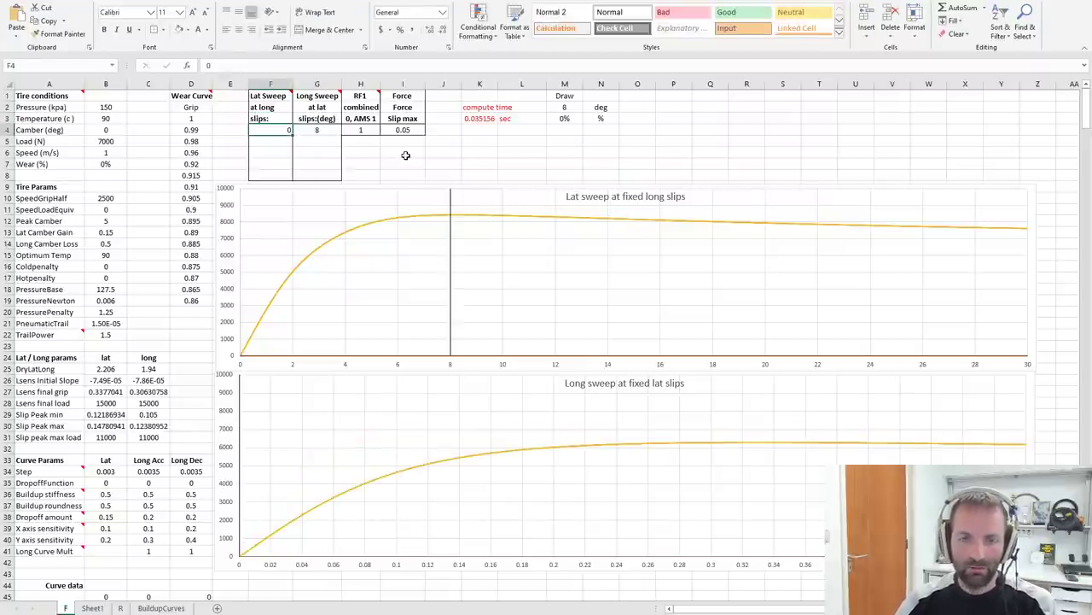
- Set the lateral sweep's longitudinal slip in F4 to 0.01, followed by 0.02 and 0.05
text(0.01)
key(Return)
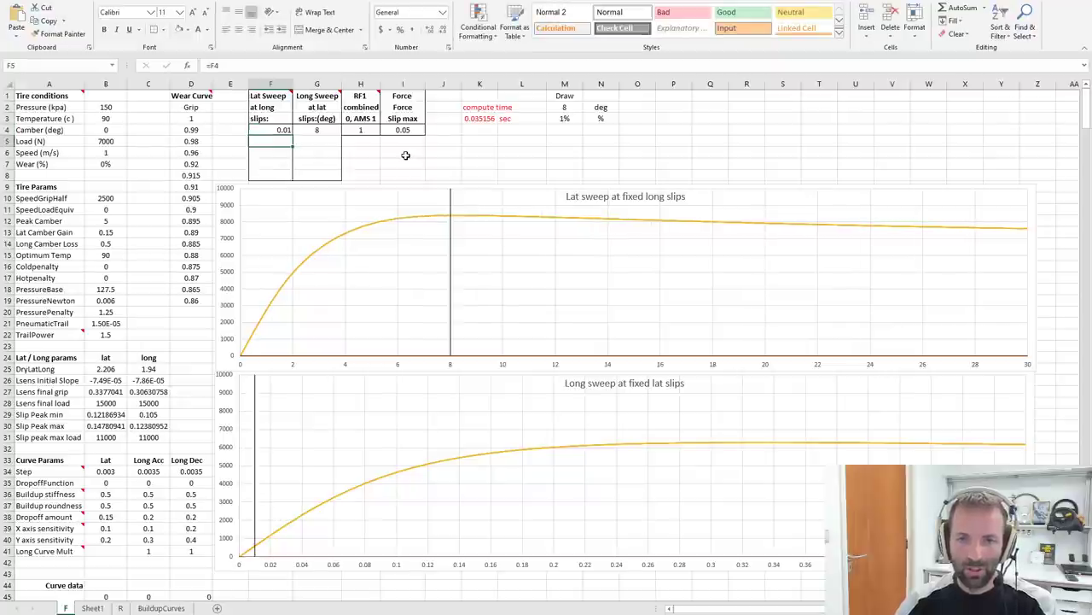
key(Up)
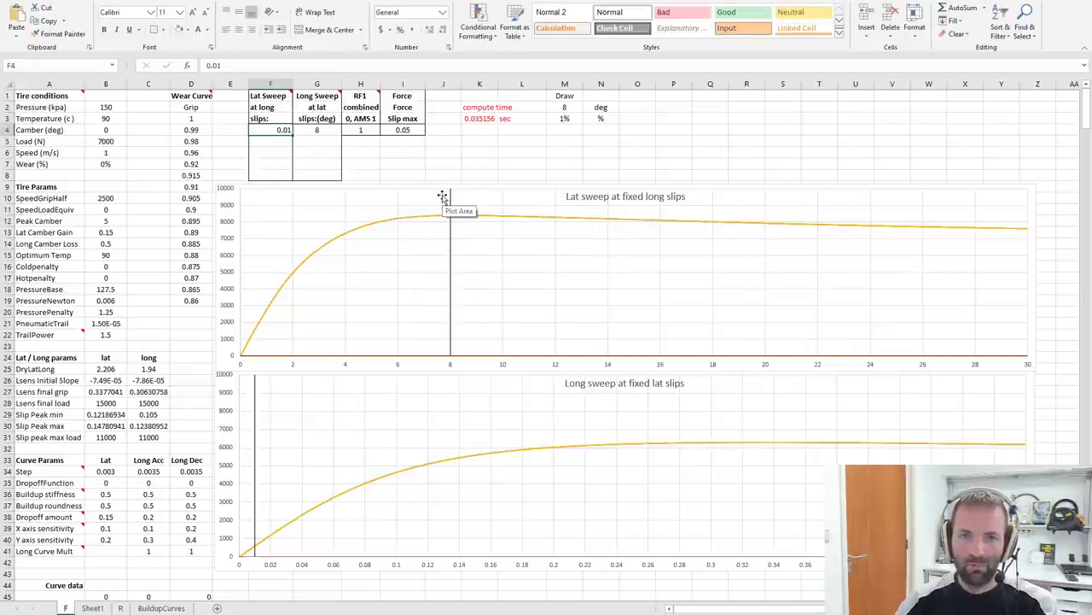
text(0.02)
key(Return)
key(Up)
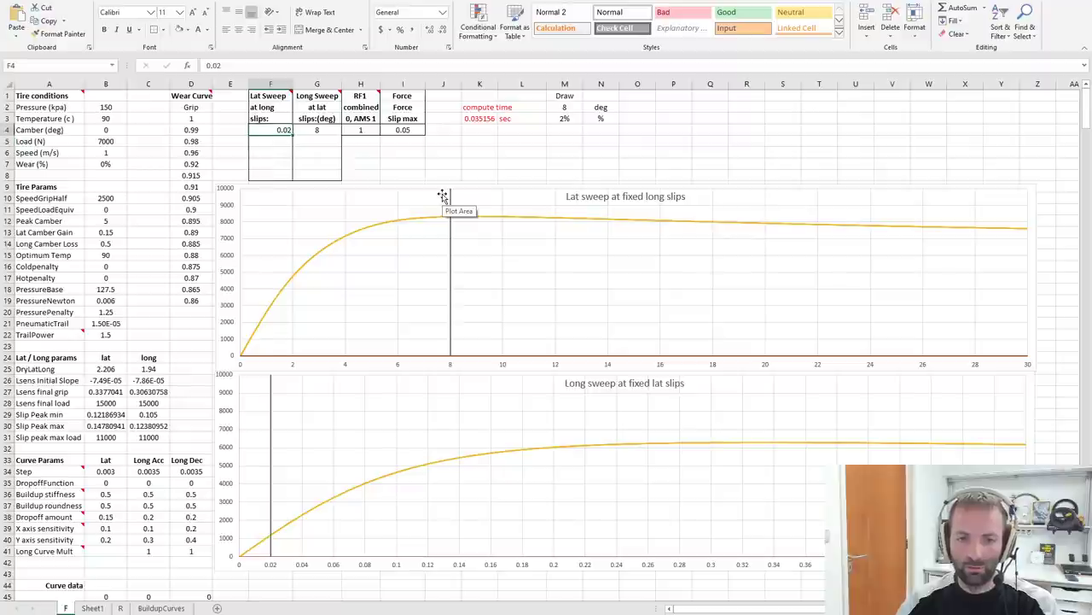
text(.05)
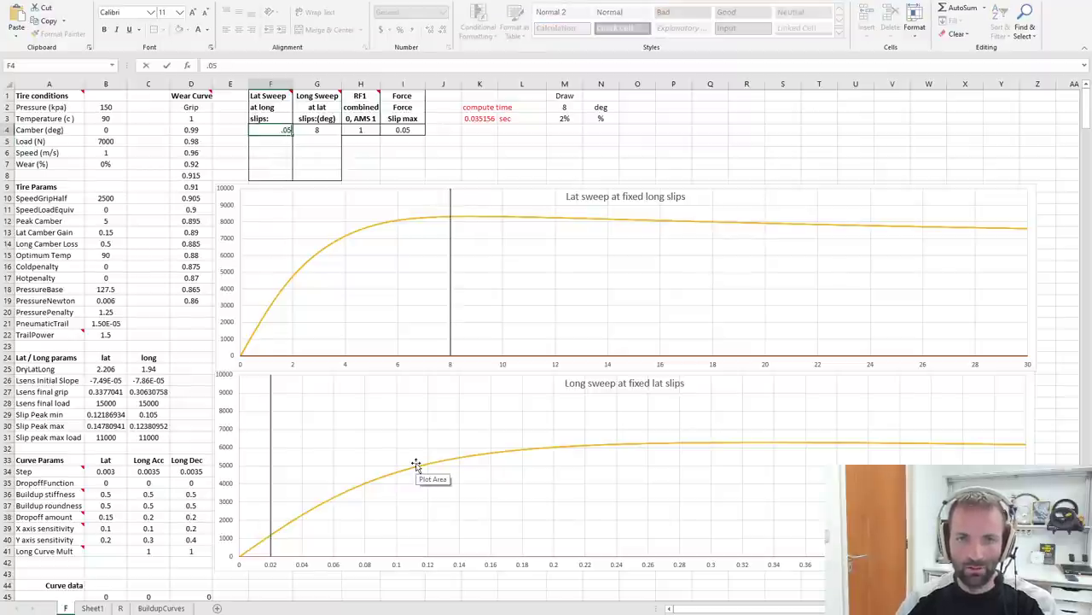
key(Return)
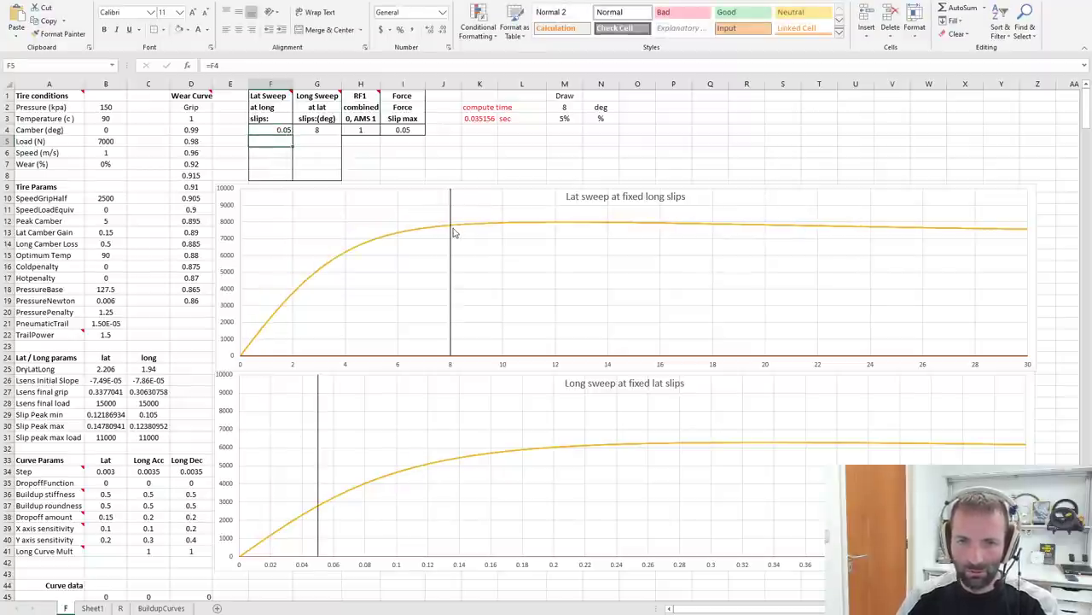
- Increase the lateral sweep's longitudinal slip in F4 to 0.1, followed by 0.2
mouse_move(450, 217)
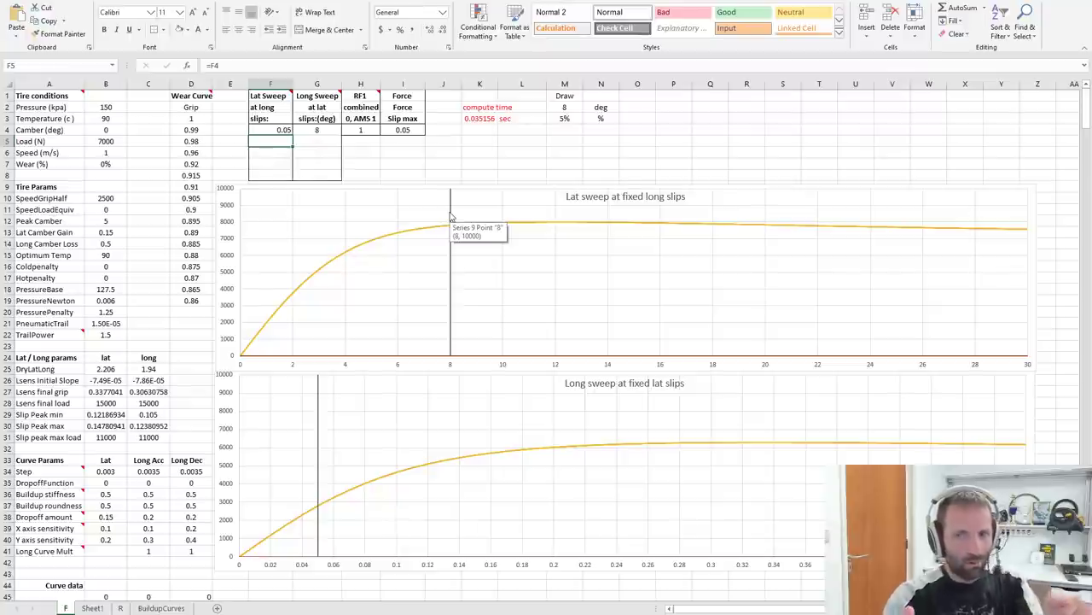
key(Up)
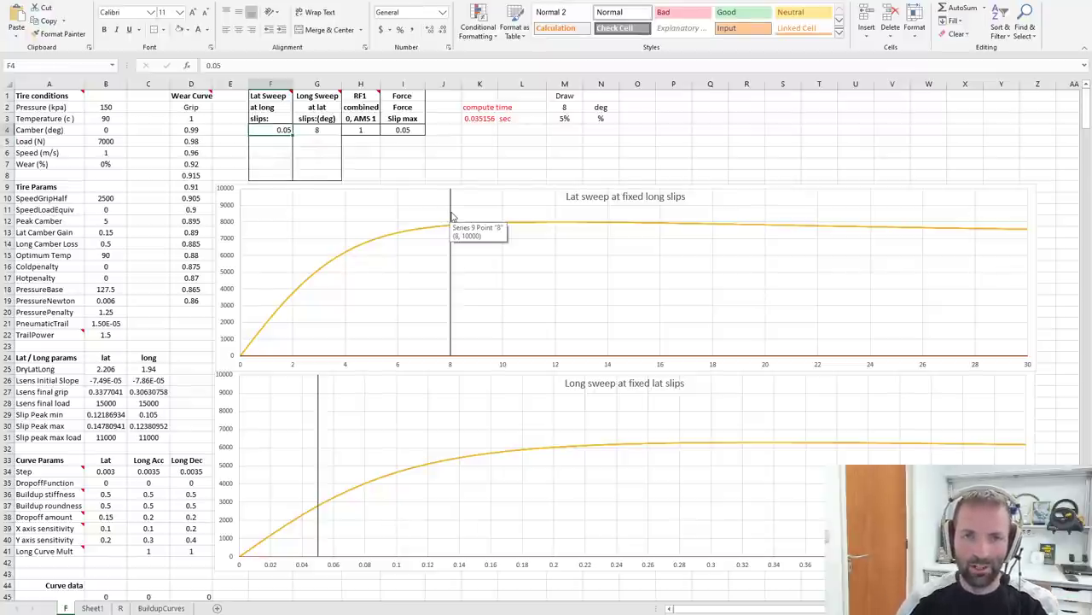
text(.1)
key(Return)
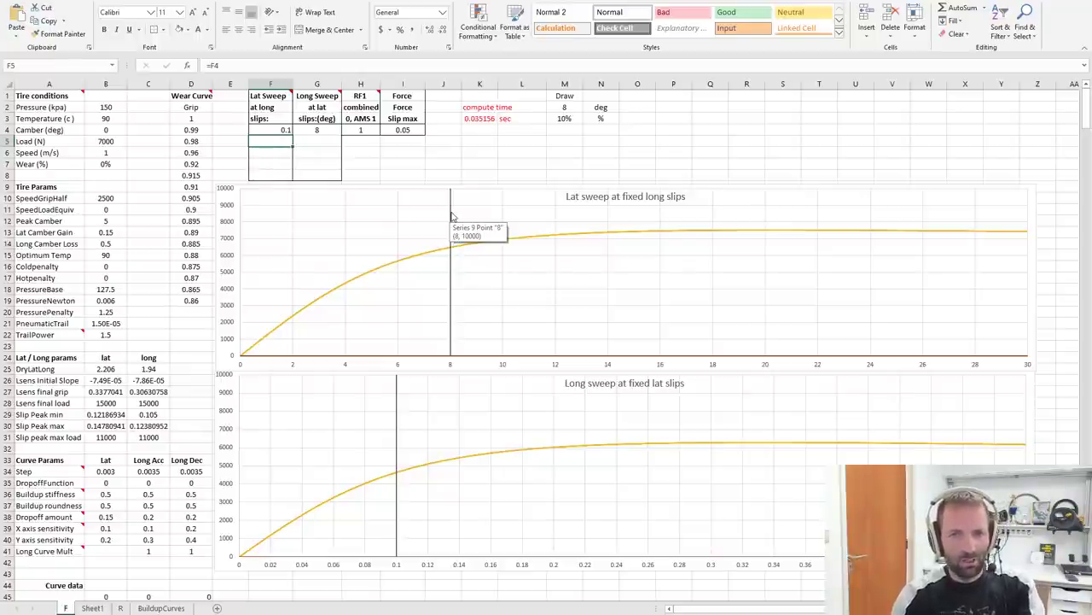
key(Up)
text(.2)
key(Return)
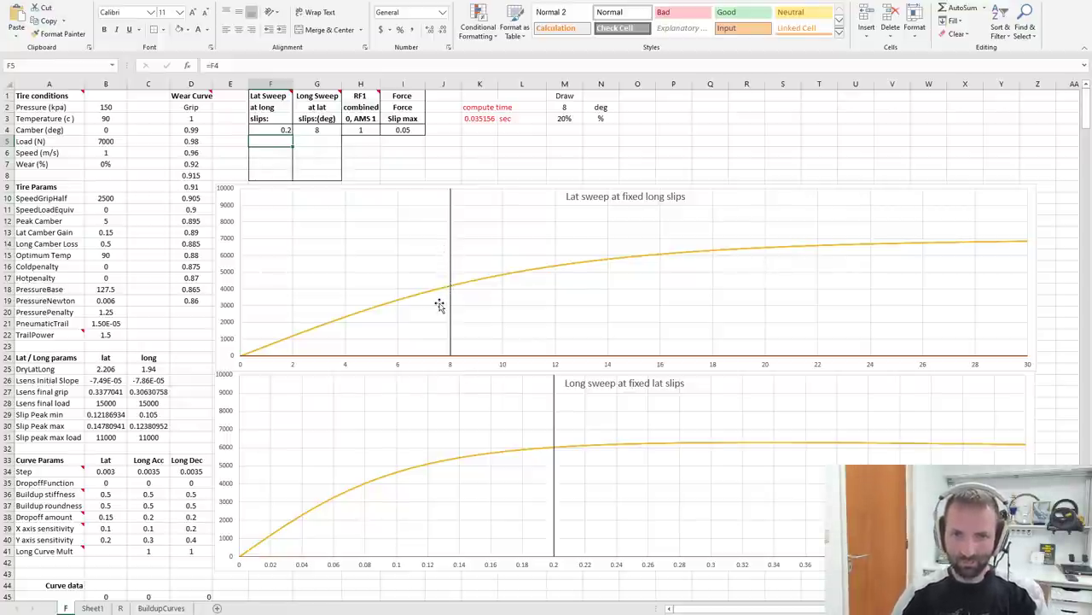
- Increase the lateral sweep's longitudinal slip in F4 to 0.3, followed by 0.4 and 0.5
key(Up)
text(0.3)
key(Return)
key(Up)
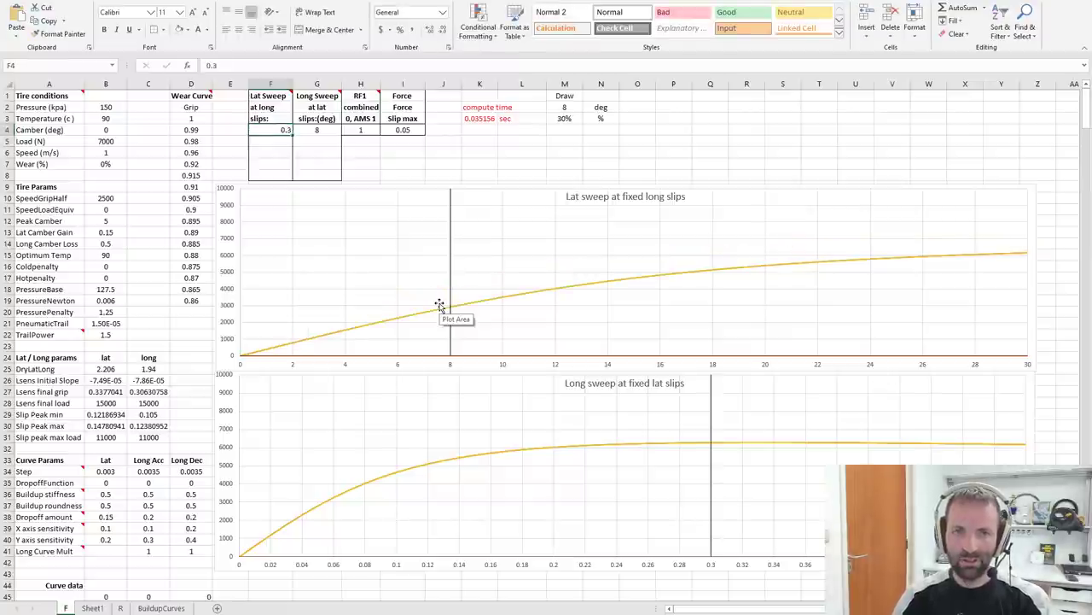
text(0.4)
key(Return)
key(Up)
text(0.5)
key(Return)
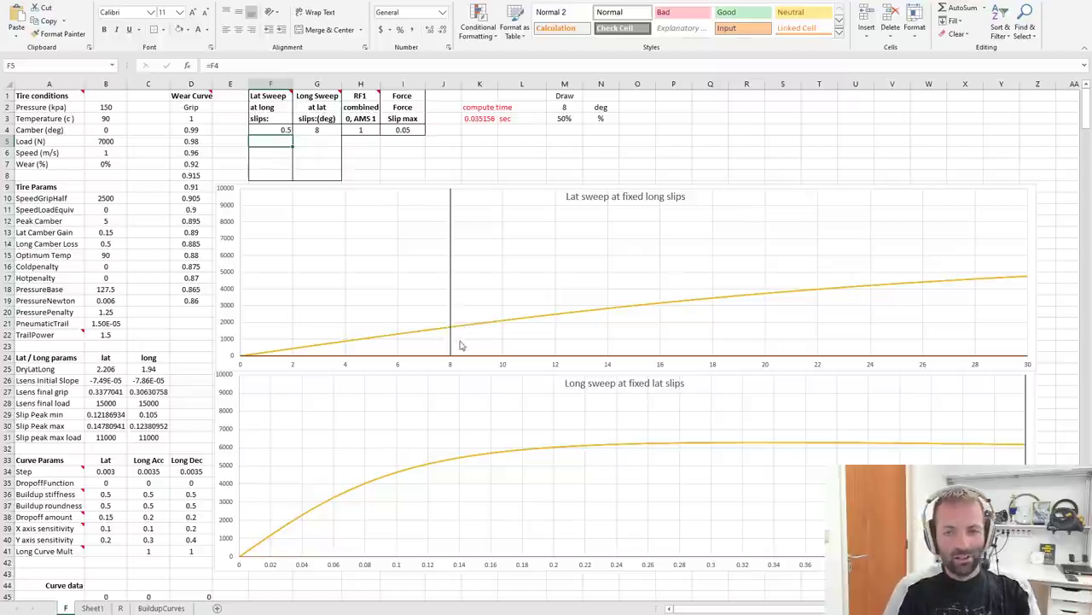
- Reset the lateral sweep's longitudinal slip in F4 to 0, keeping the lateral slip in G4 at 8 degrees
click(281, 130)
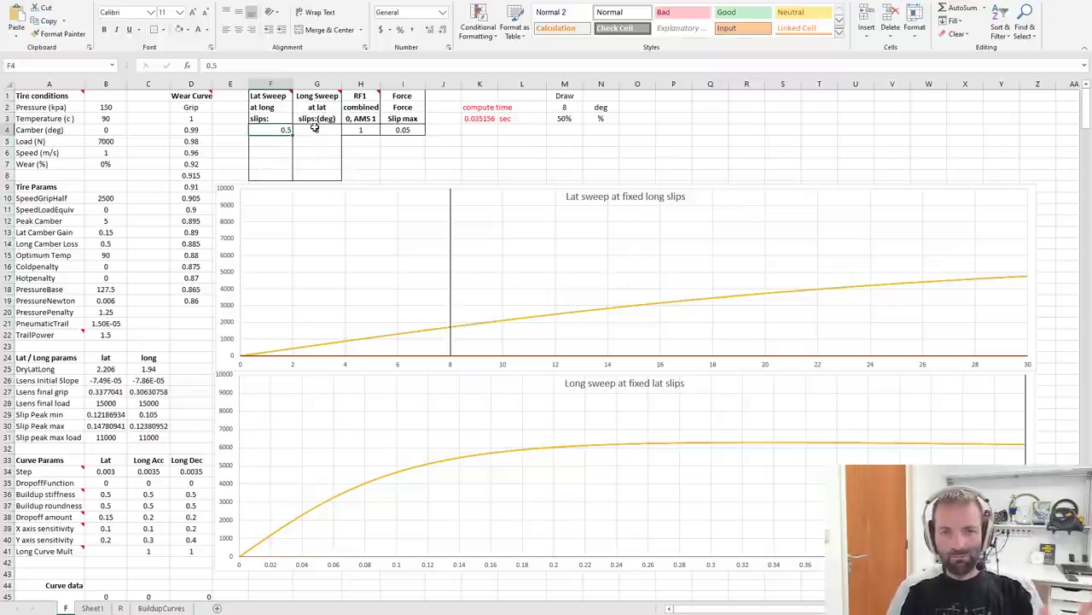
click(315, 129)
key(Left)
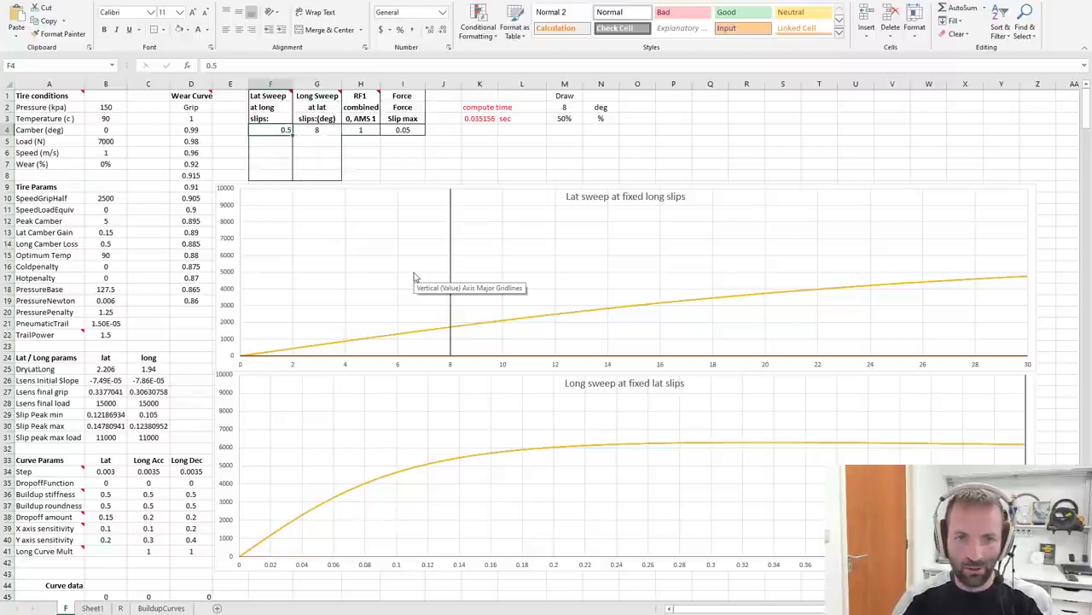
text(0)
key(Return)
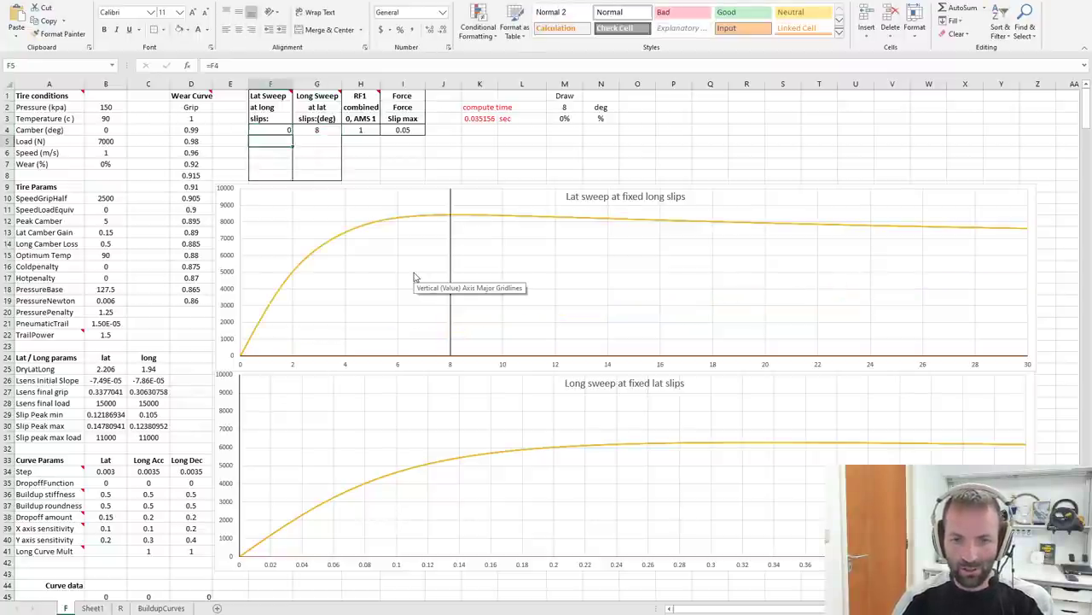
- Set the lateral sweep's longitudinal slip in F4 to 0.01, followed by 0.02 and 0.04
key(Up)
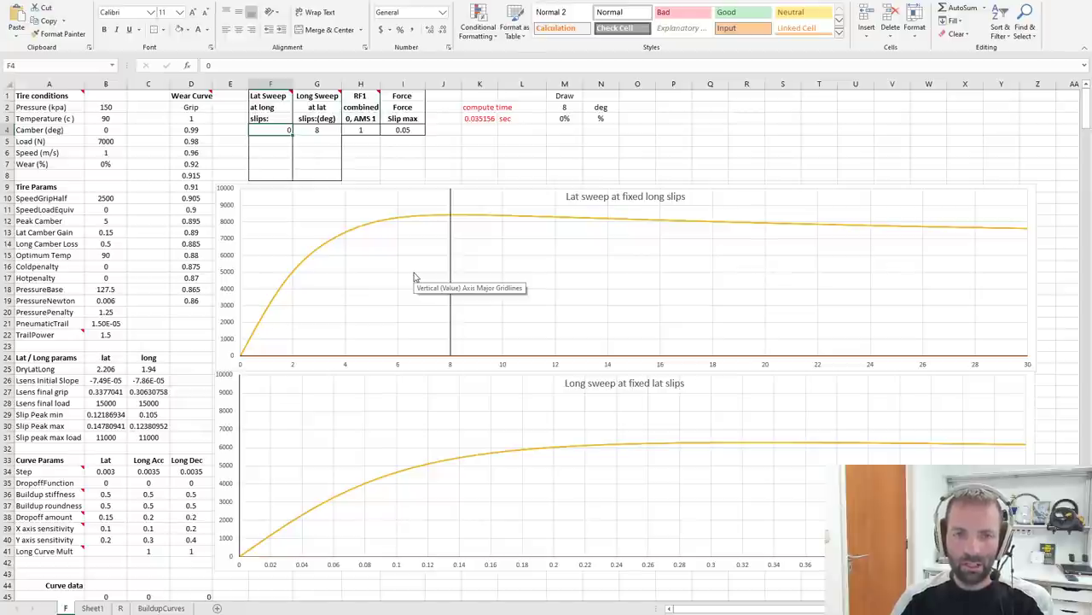
text(0.01)
key(Return)
key(Up)
text(0.04)
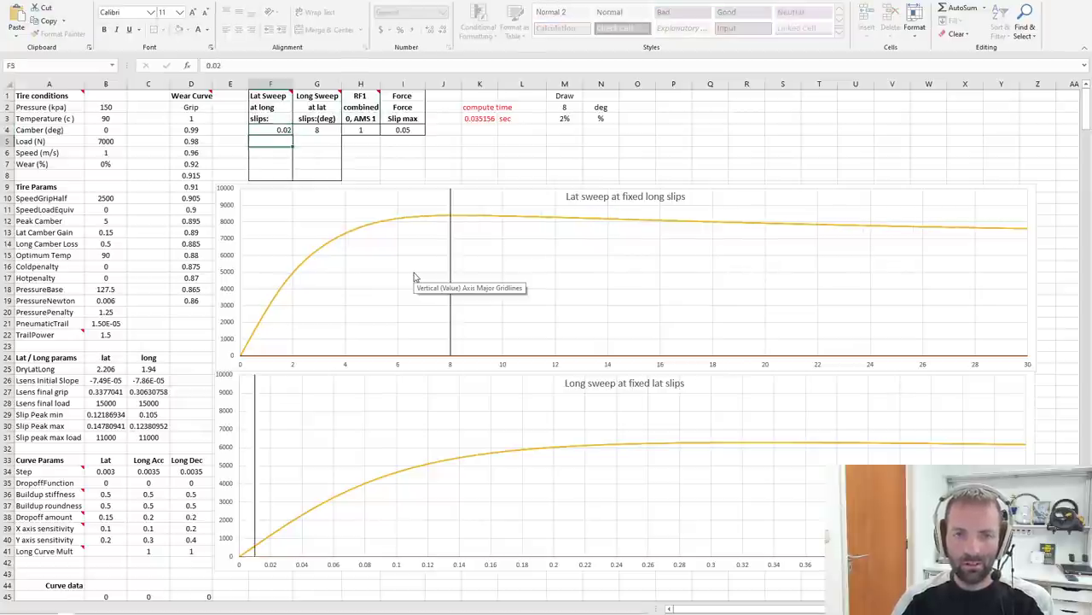
key(Return)
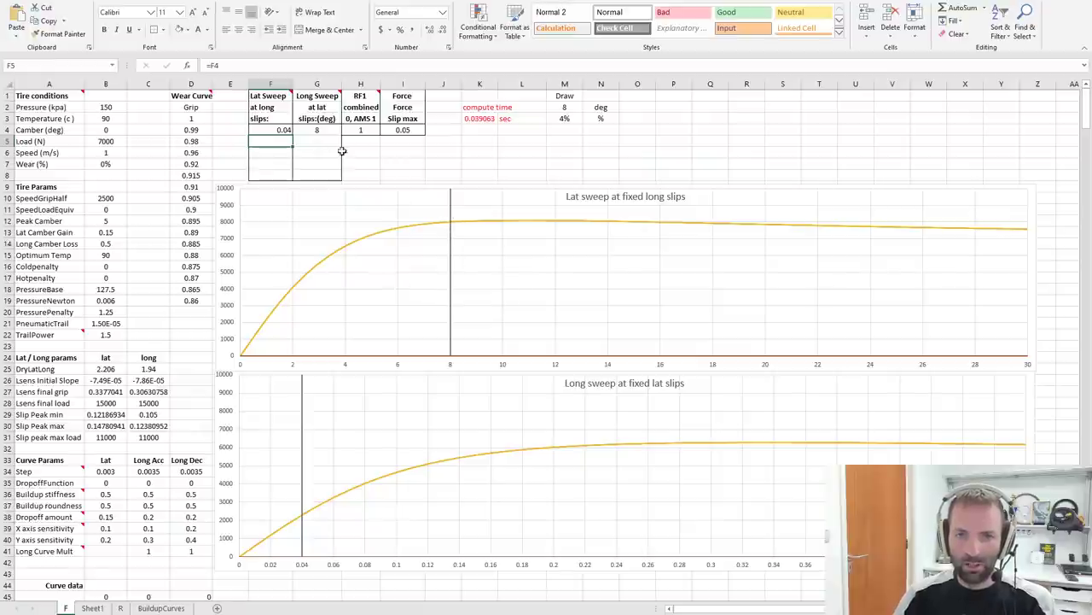
- Set the longitudinal sweep's lateral slip in G4 to 9 degrees and the longitudinal slip in F4 to 0.1
key(Right)
key(Up)
text(9)
key(Return)
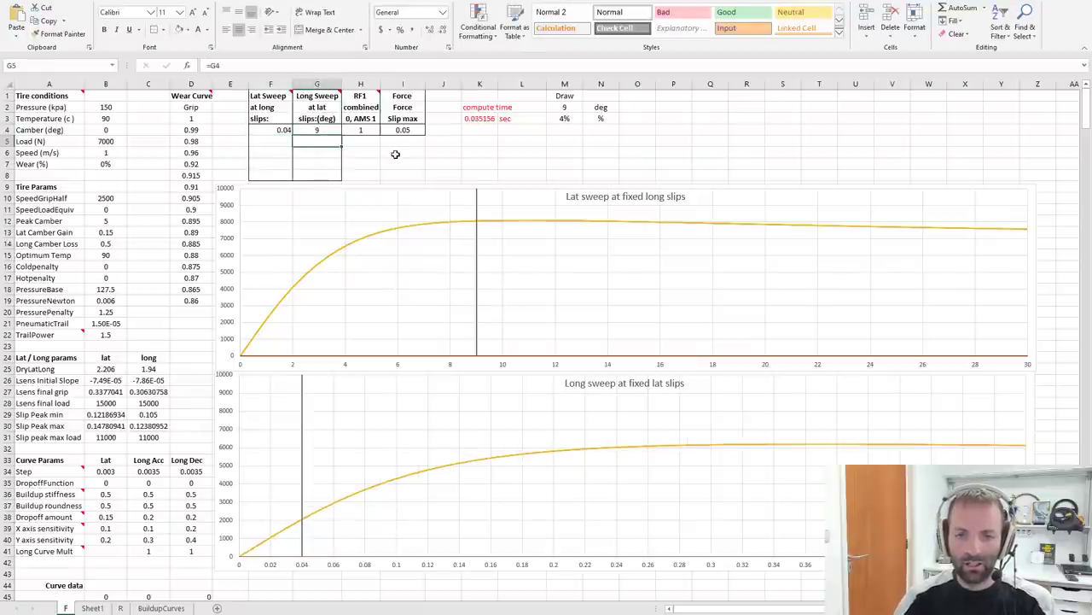
key(Left)
key(Up)
text(0.1)
key(Return)
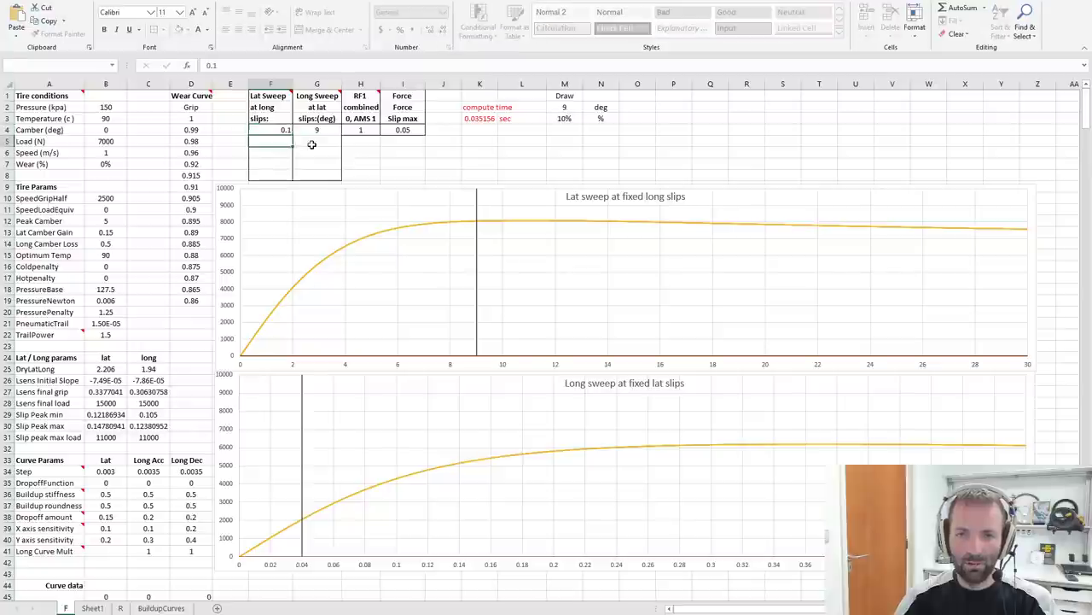
- Set the lateral slip in G4 to 11 degrees and inspect the lateral force curve at the marker line
key(Right)
key(Up)
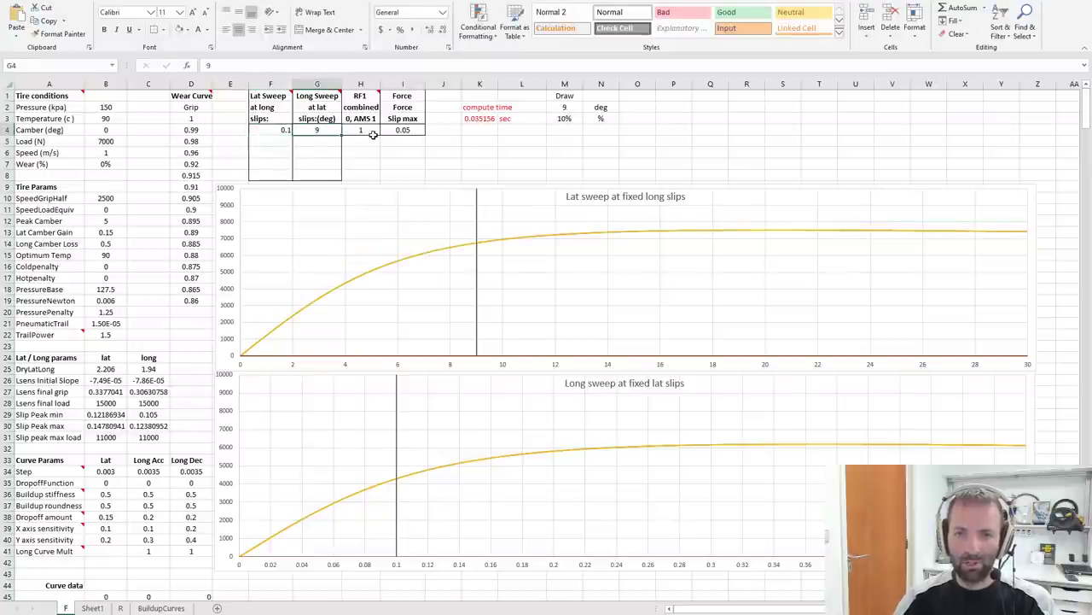
text(11)
key(Return)
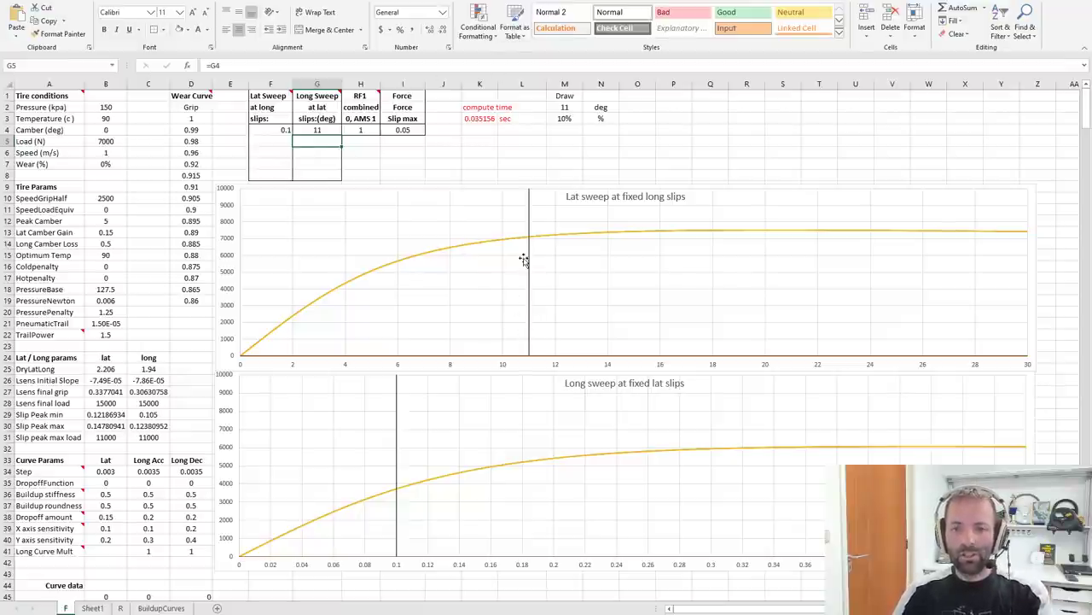
mouse_move(527, 244)
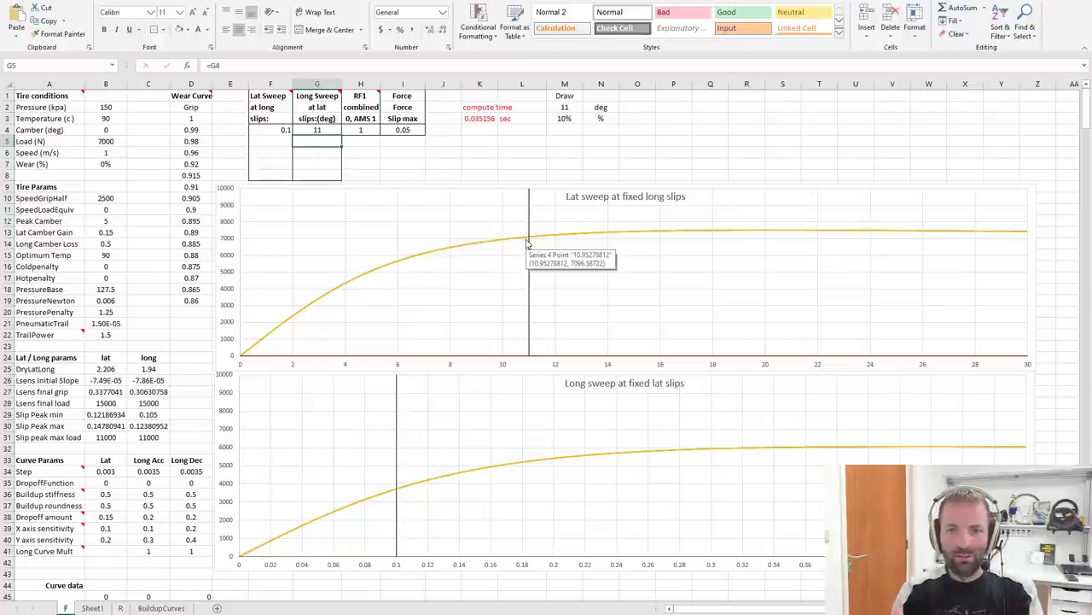
- Increase the longitudinal slip in F4 to 0.2 and the lateral slip in G4 to 15 degrees
click(284, 129)
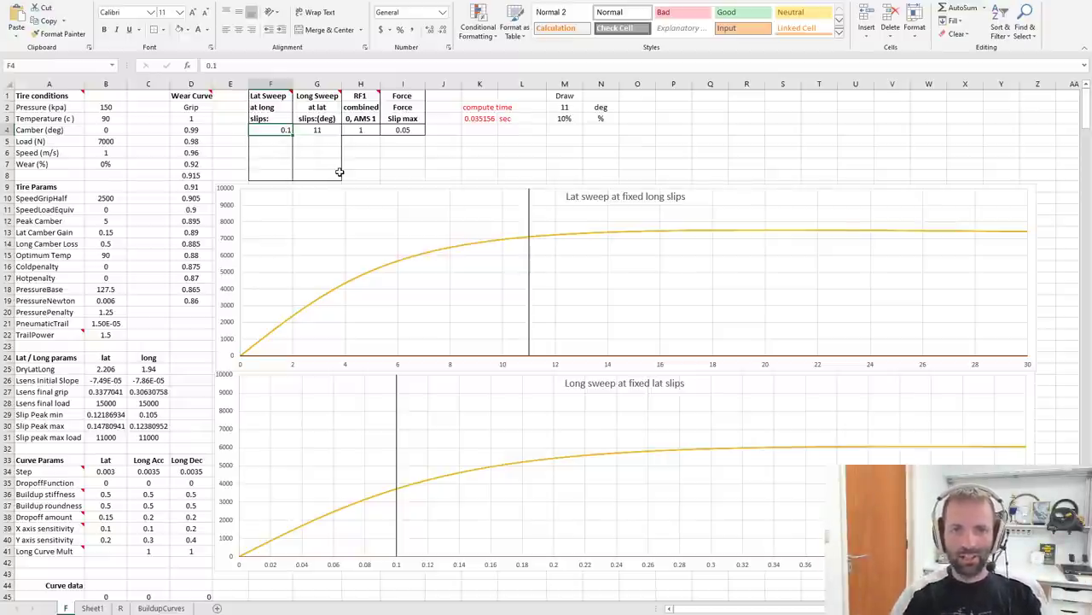
text(0.2)
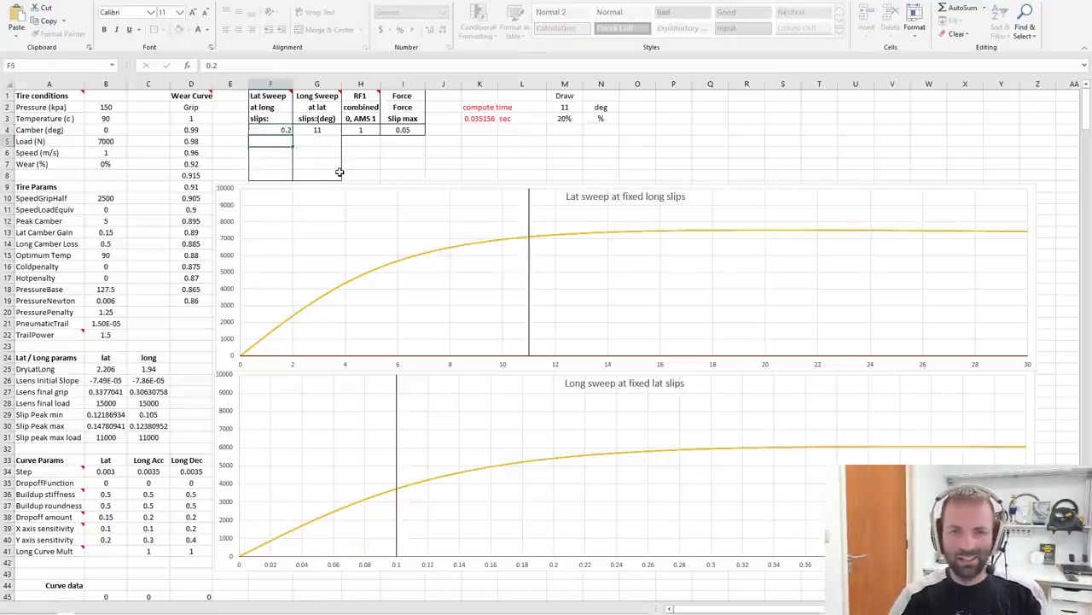
key(Return)
key(Up)
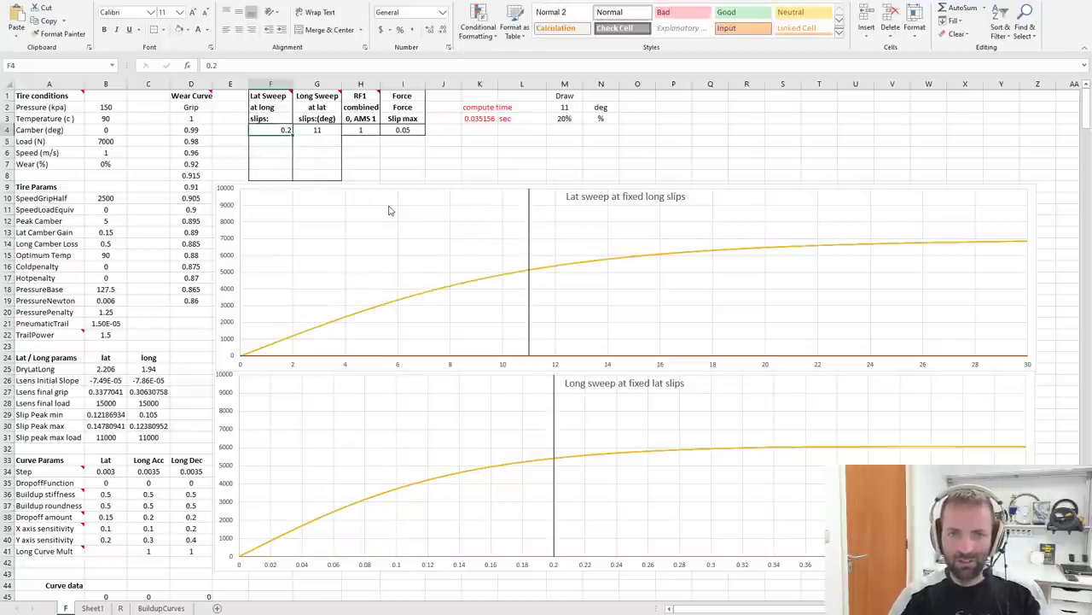
key(Right)
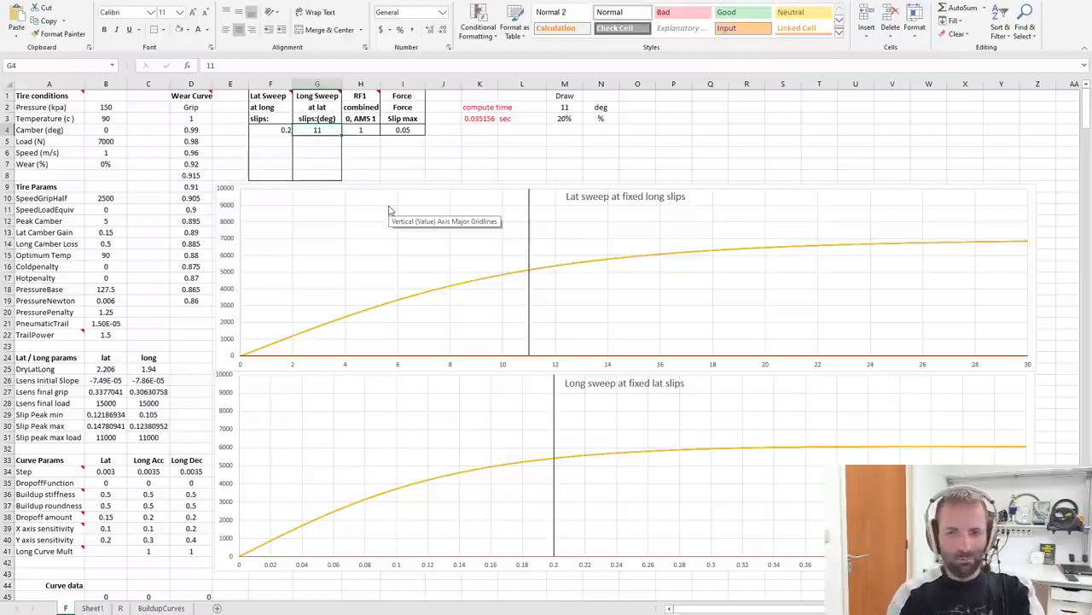
text(15)
key(Return)
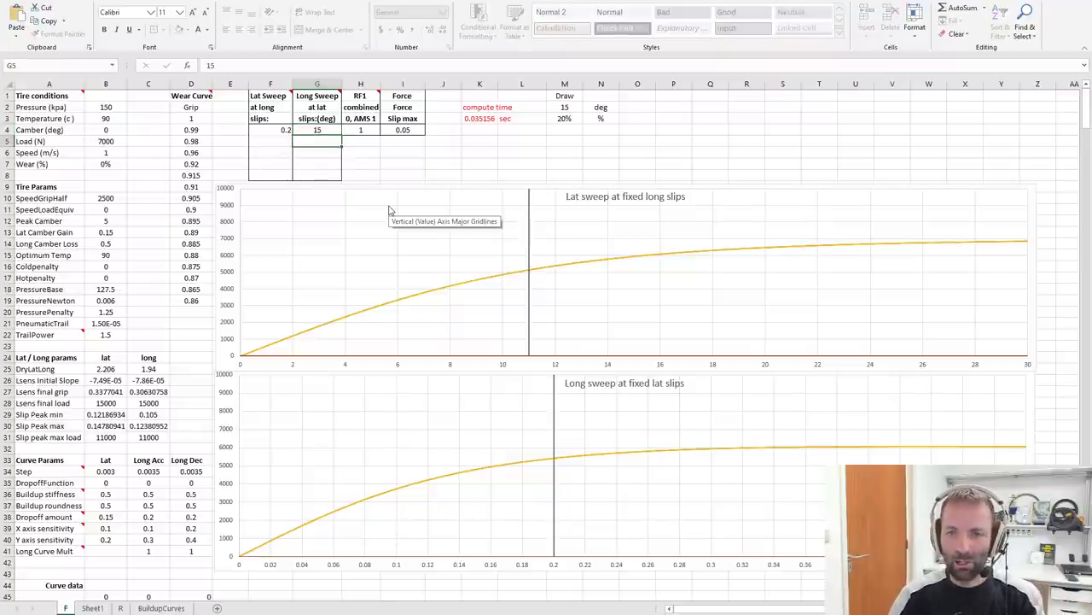
- Increase the longitudinal slip in F4 to 0.3 and the lateral slip in G4 to 20 degrees
key(Up)
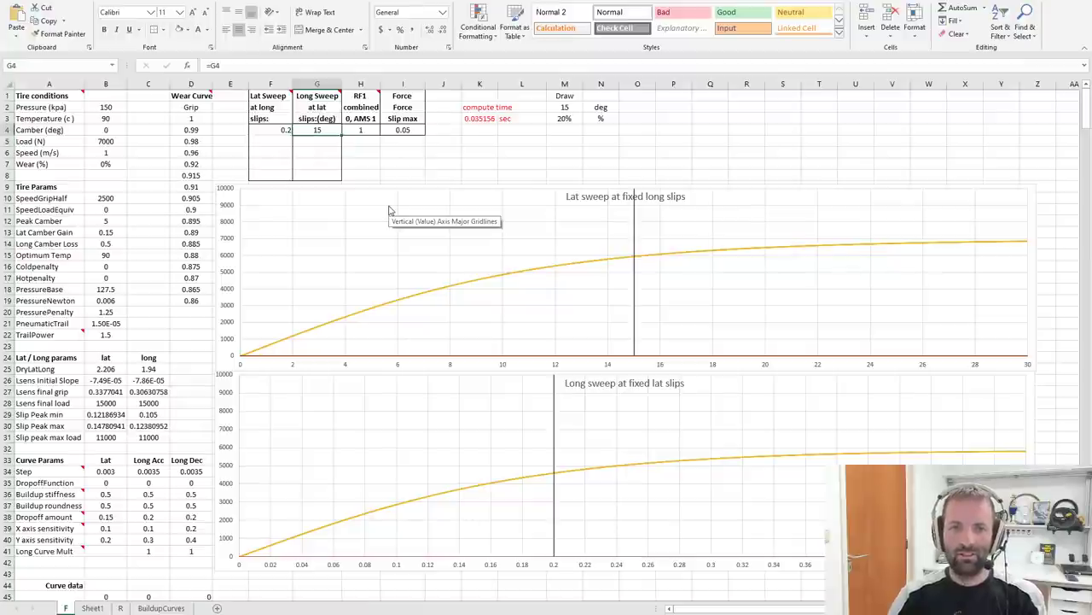
key(Left)
text(0.3)
key(Return)
key(Up)
key(Right)
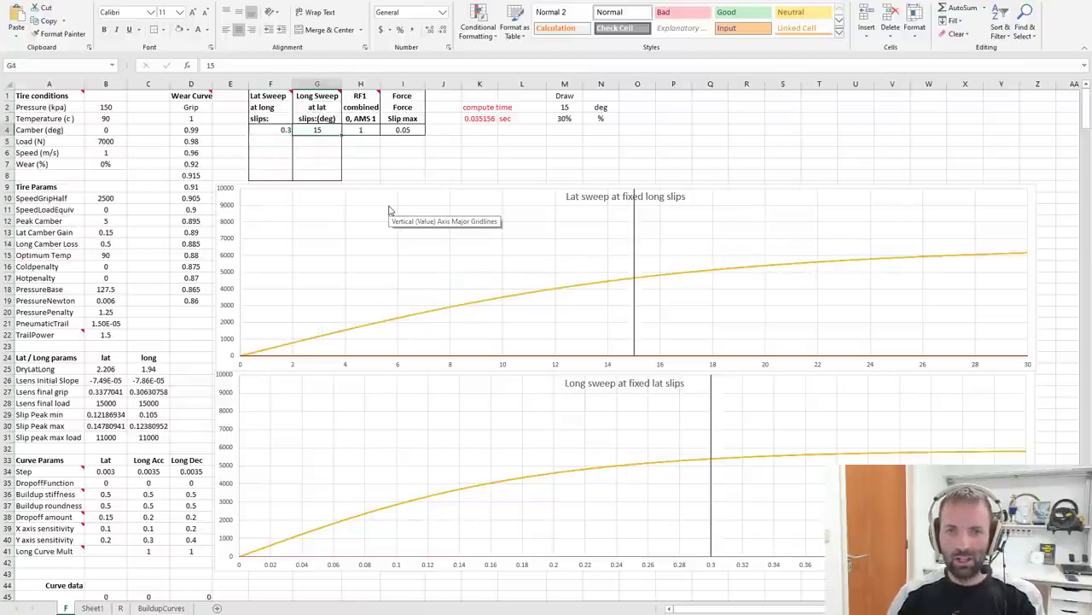
key(BackSpace)
key(BackSpace)
text(20)
key(Return)
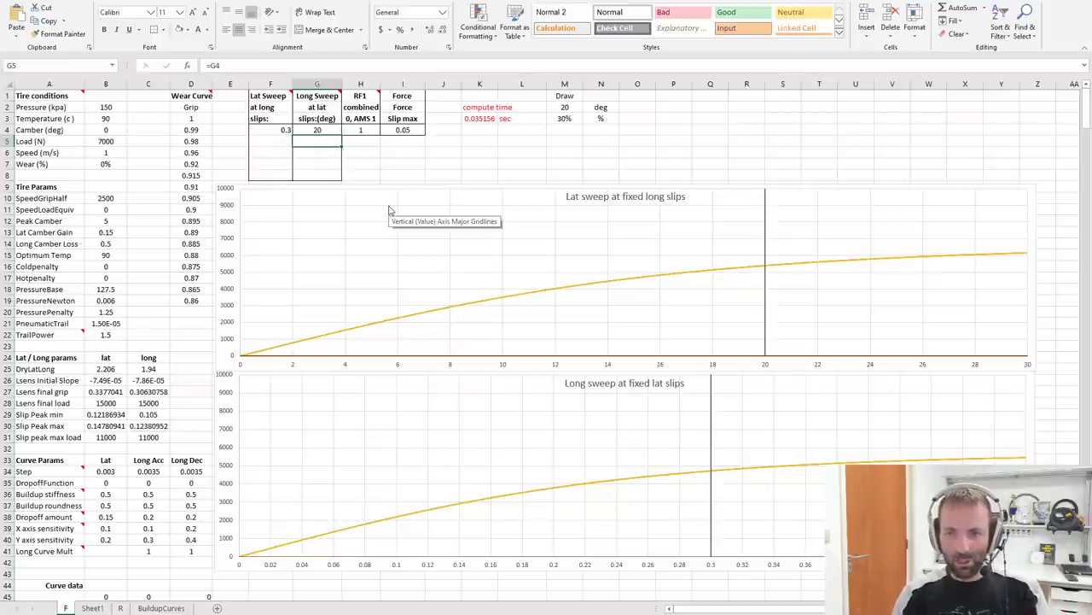
- Reduce the longitudinal slip in F4 to 0.2, followed by 0.1 and 0.05, keeping G4 at 20 degrees
key(Up)
key(Left)
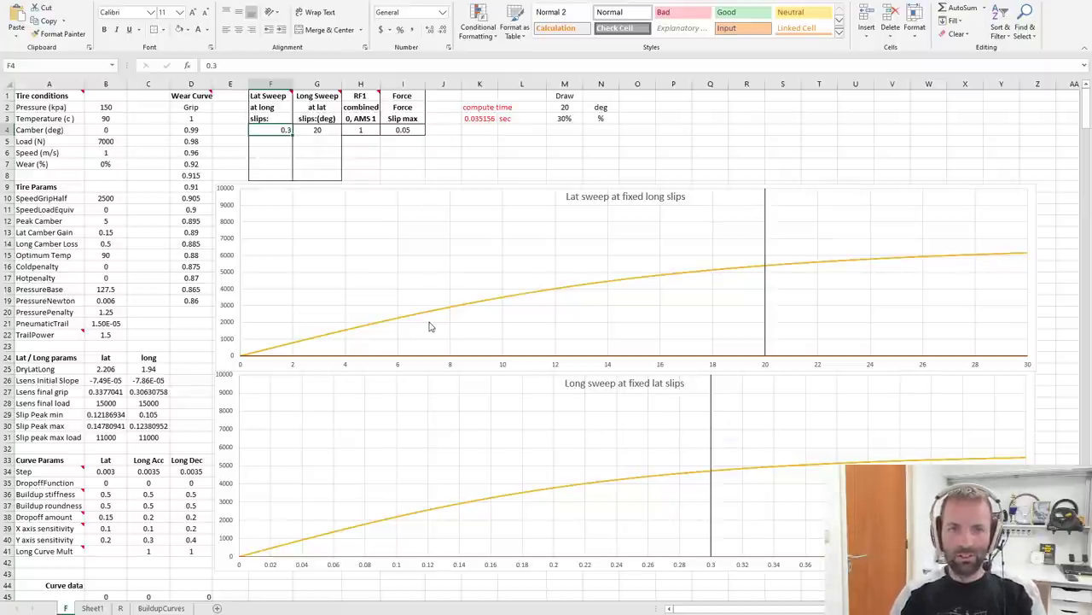
text(0.2)
key(Return)
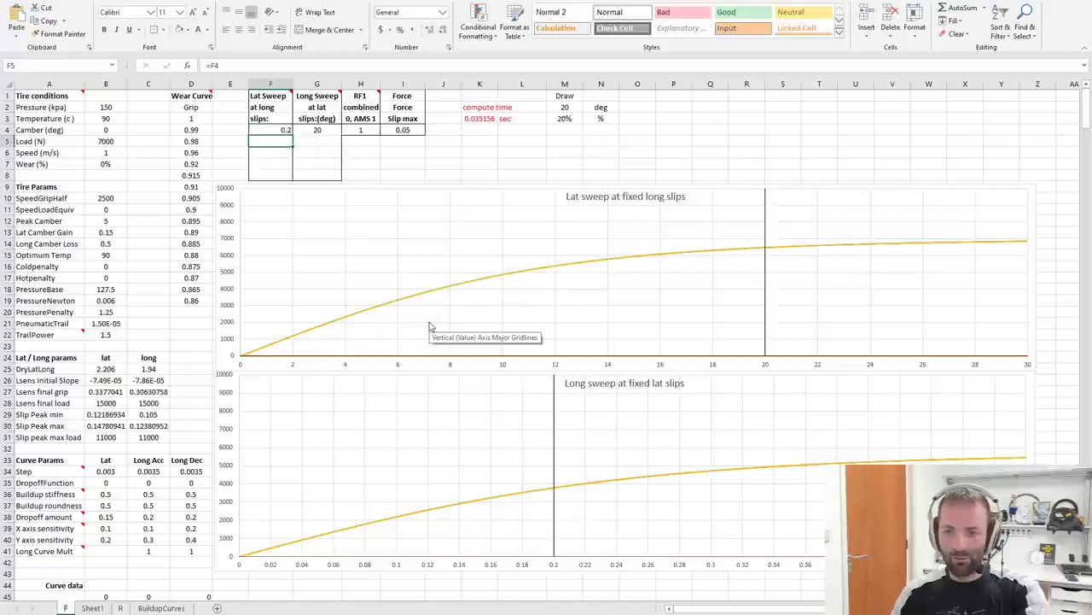
key(Up)
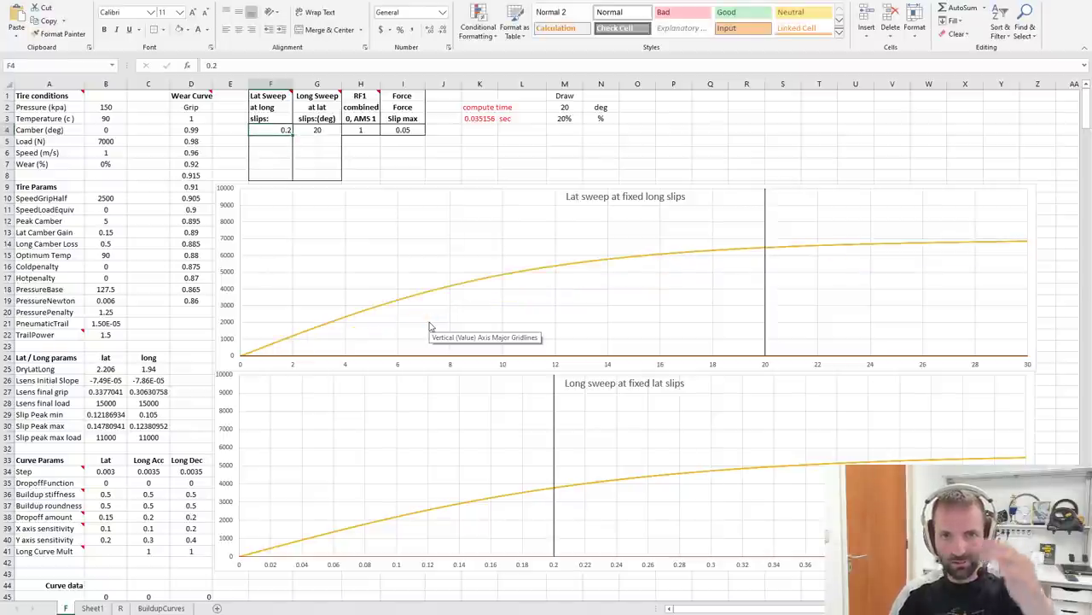
text(.1)
key(Return)
key(Up)
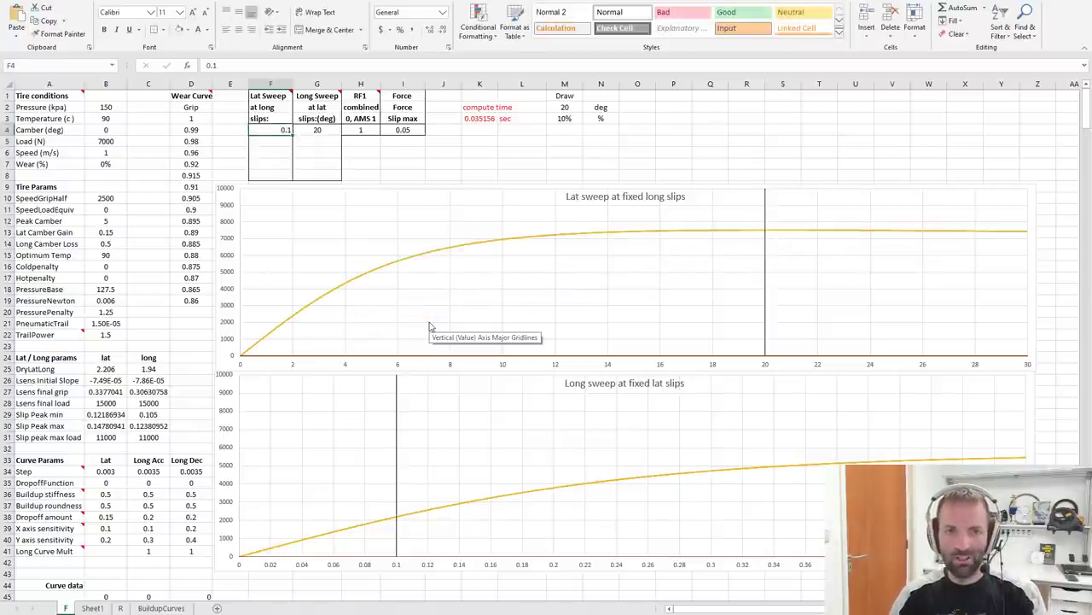
text(.05)
key(Return)
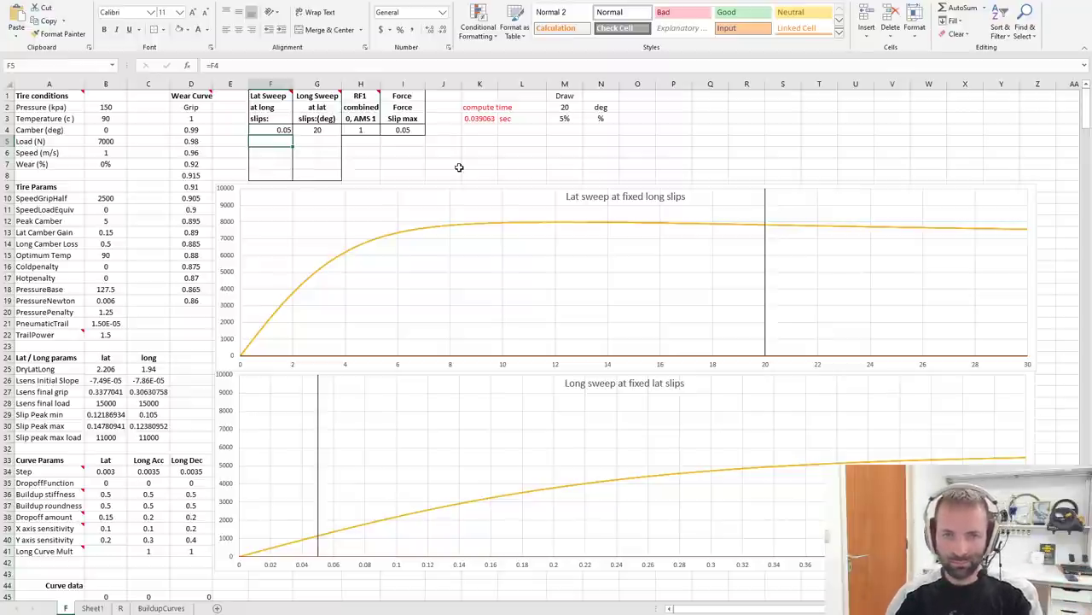
- Raise the longitudinal slip in F4 to 0.4 for comparison, and return it to 0.05
key(Down)
key(Up)
key(Up)
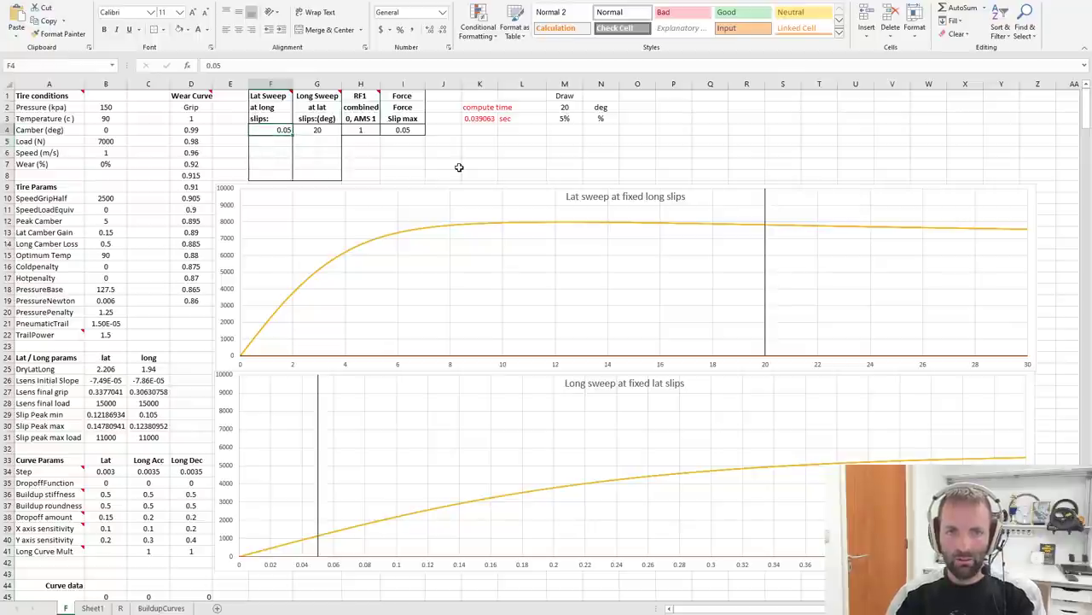
text(0.4)
key(Return)
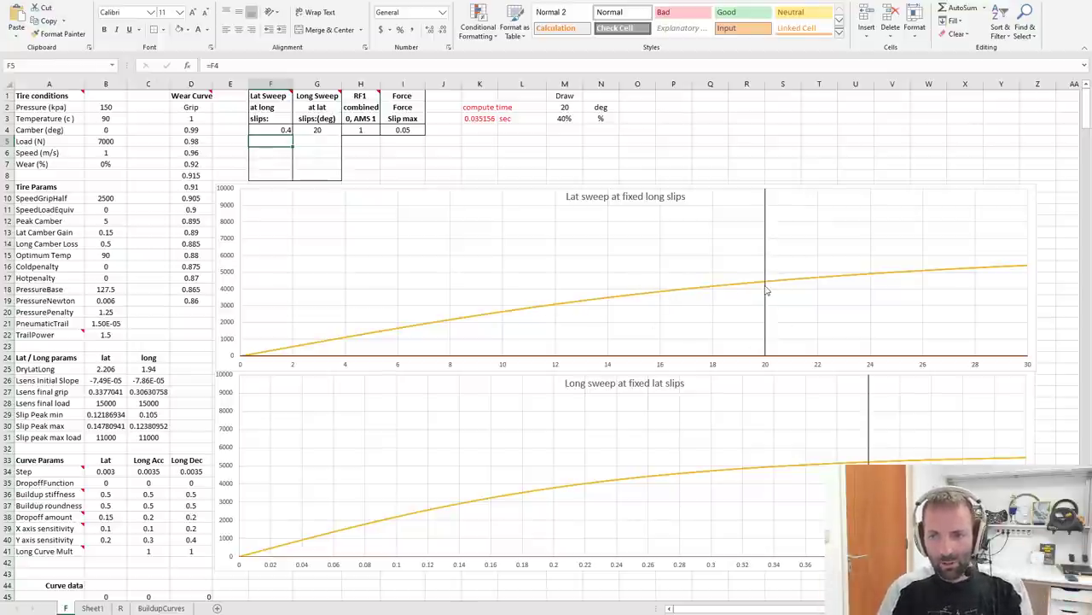
key(Up)
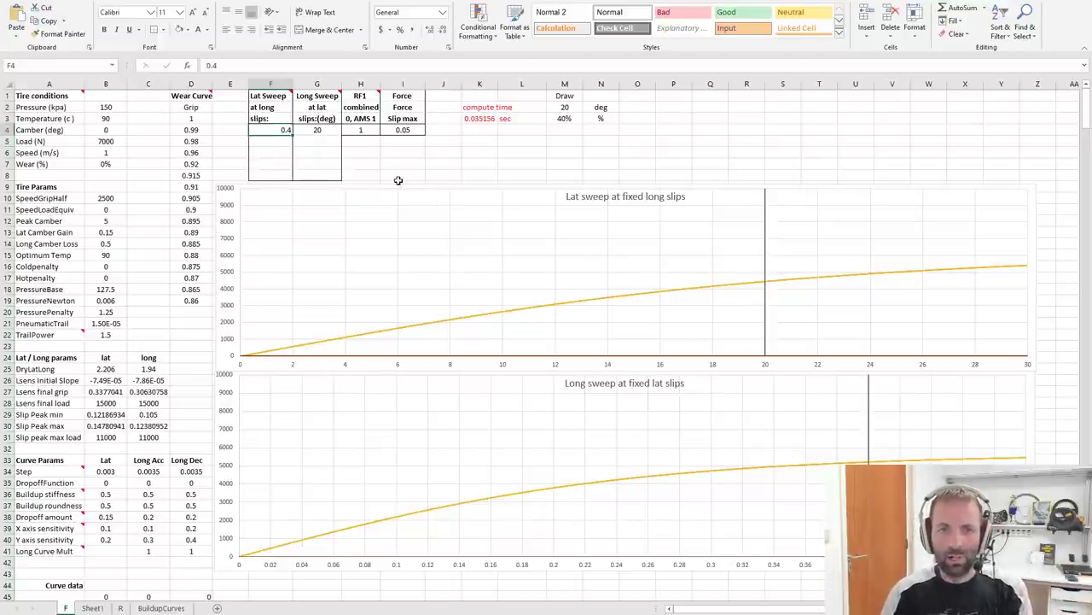
text(0.05)
key(Return)
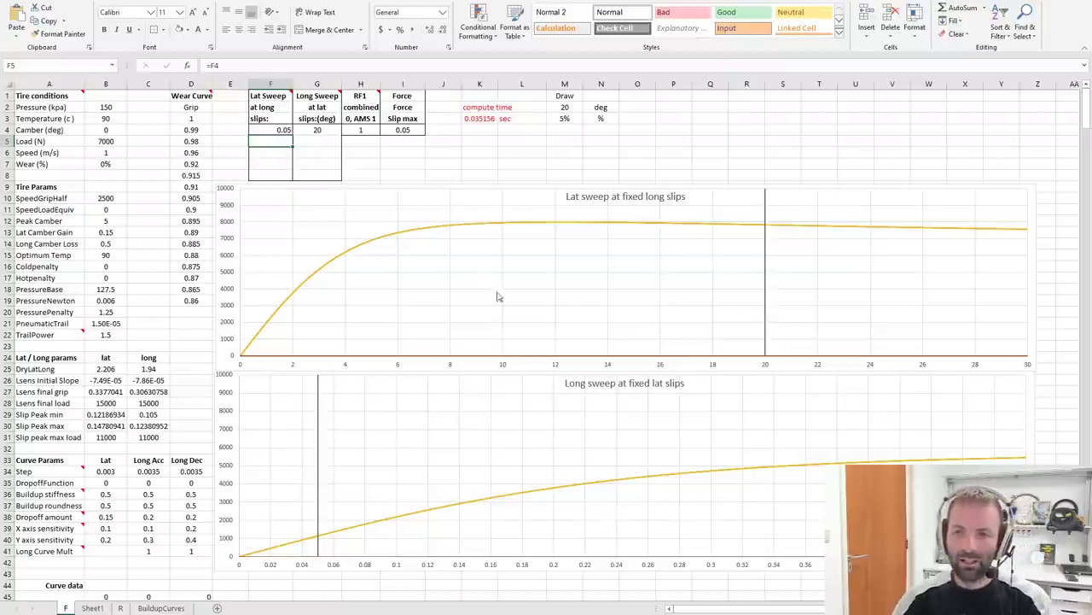
- Set the lateral Dropoff amount in B38 to 0.8
click(274, 132)
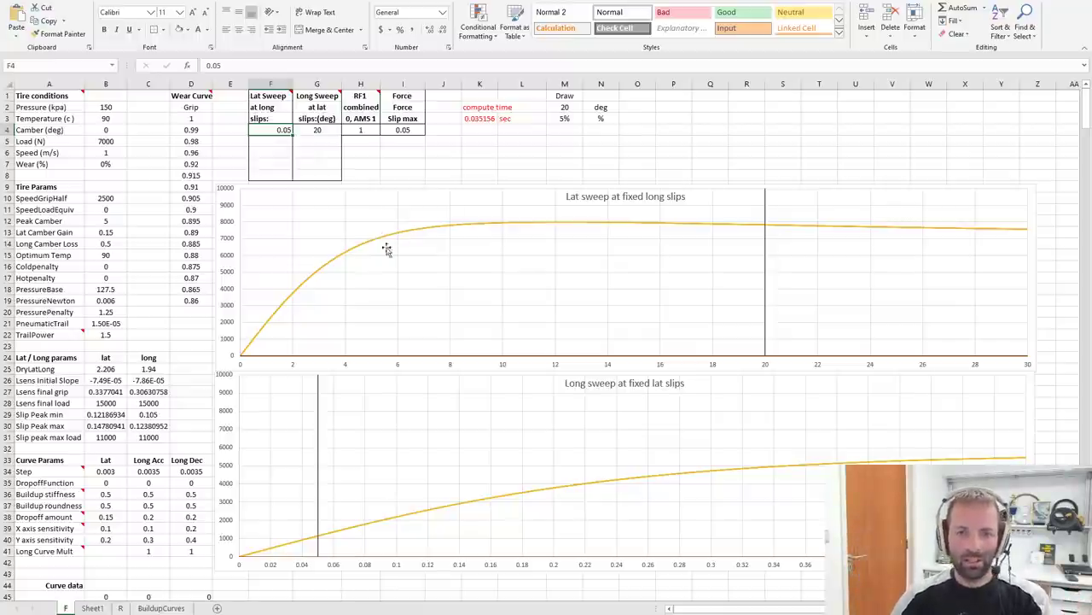
click(111, 495)
key(Down)
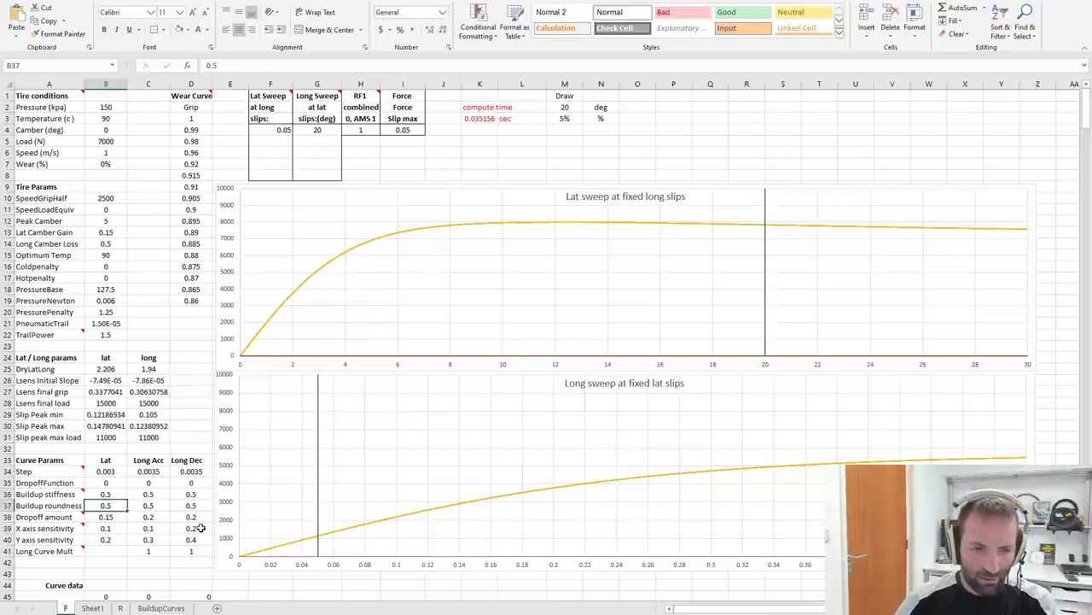
key(Down)
key(BackSpace)
key(BackSpace)
text(8)
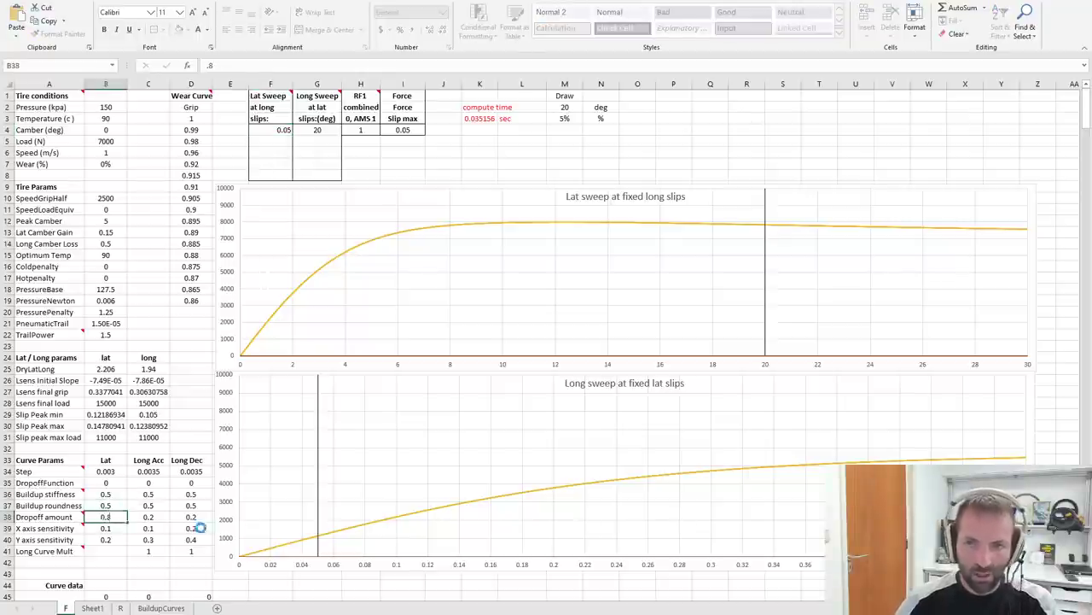
key(Return)
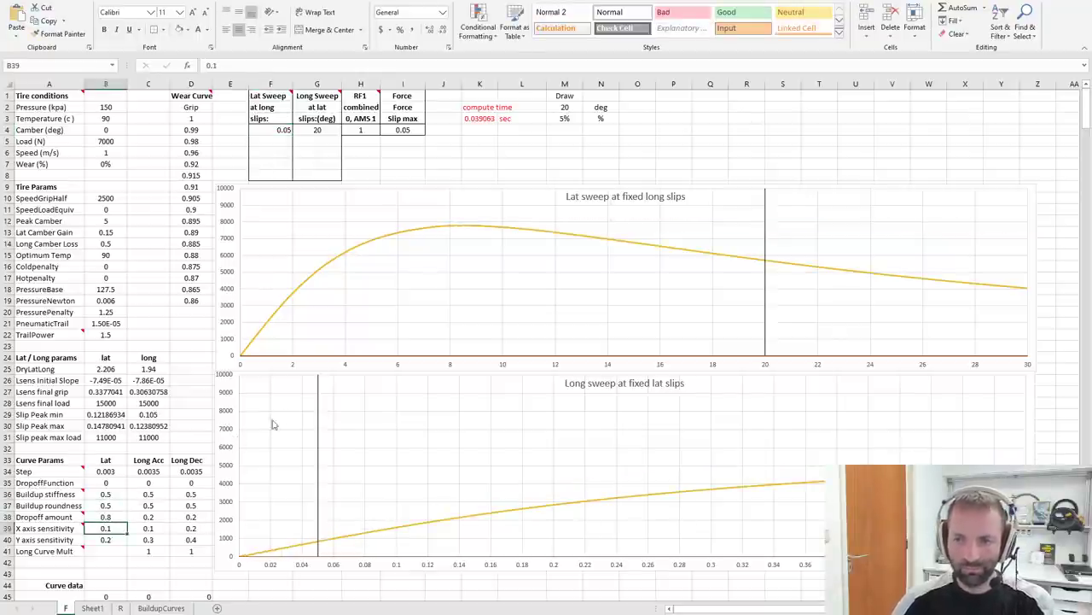
- Reset the sweep slips to 0 longitudinal in F4 and 8 degrees lateral in G4
click(275, 129)
key(Right)
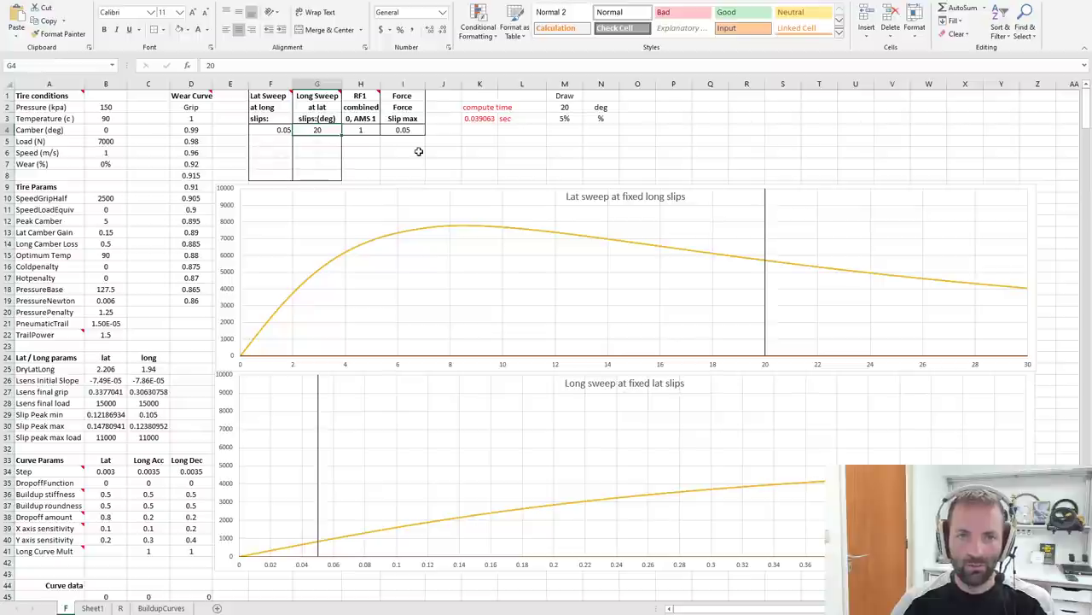
key(Left)
text(0)
key(Return)
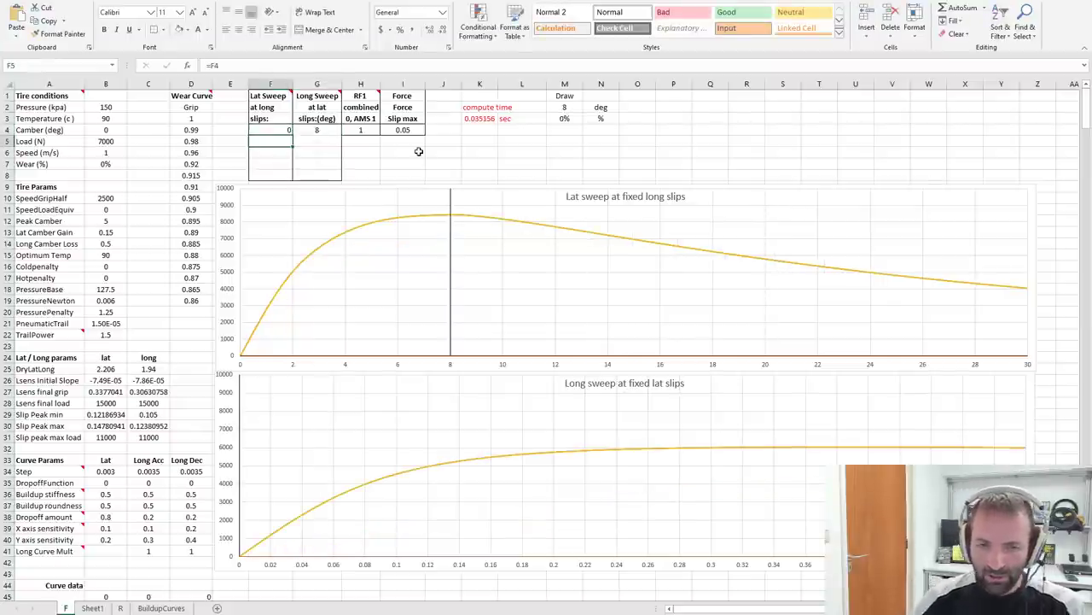
- With the 0.8 lateral dropoff, step the longitudinal slip in F4 through 0.02, 0.04 and 0.05
key(Up)
text(0.02)
key(Return)
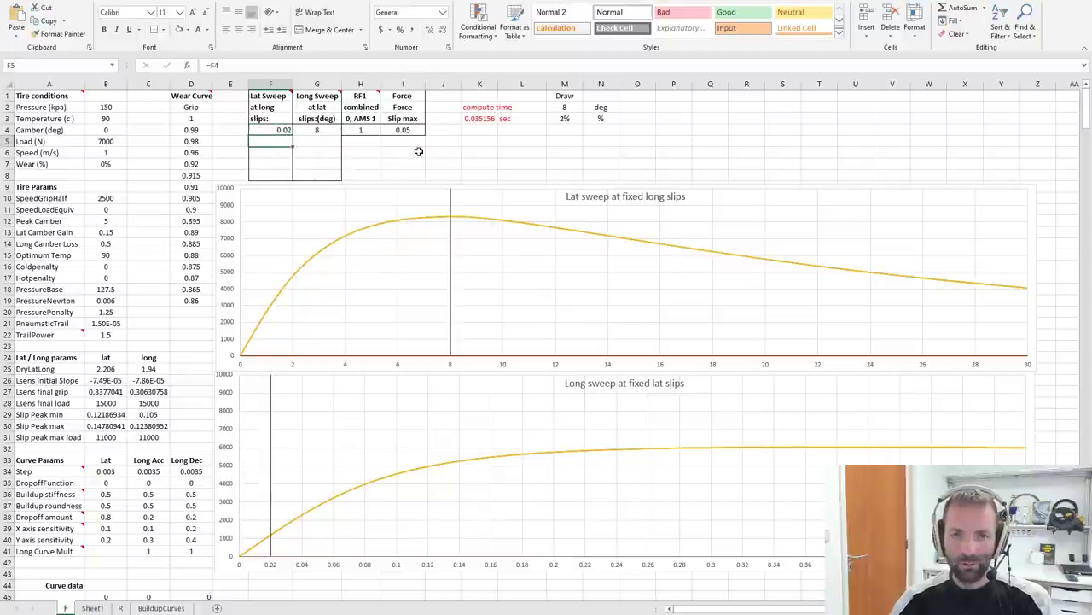
key(Up)
text(.04)
key(Return)
key(Up)
text(.05)
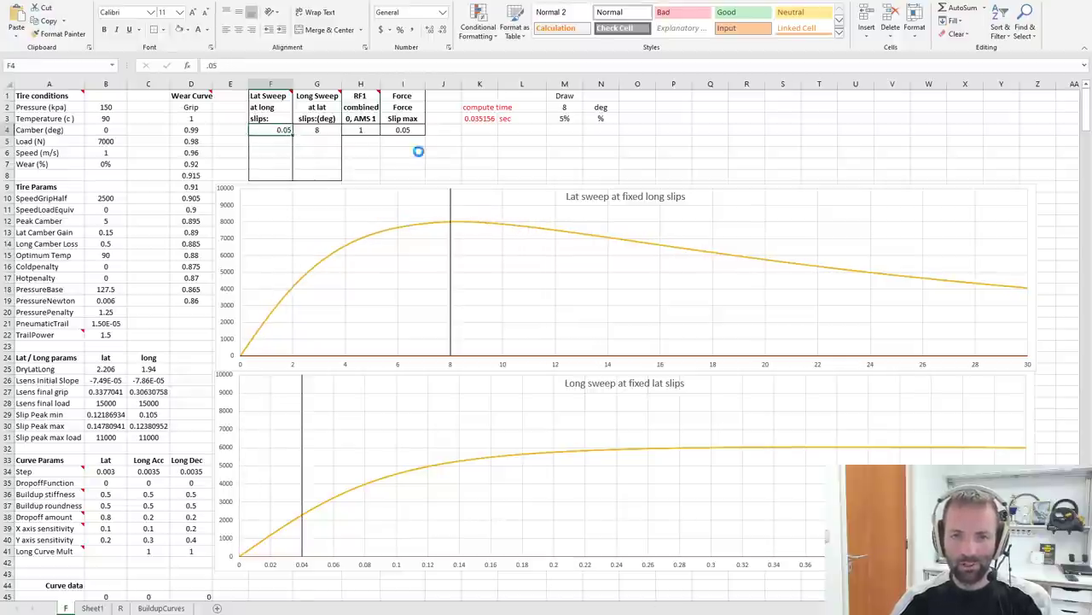
key(Return)
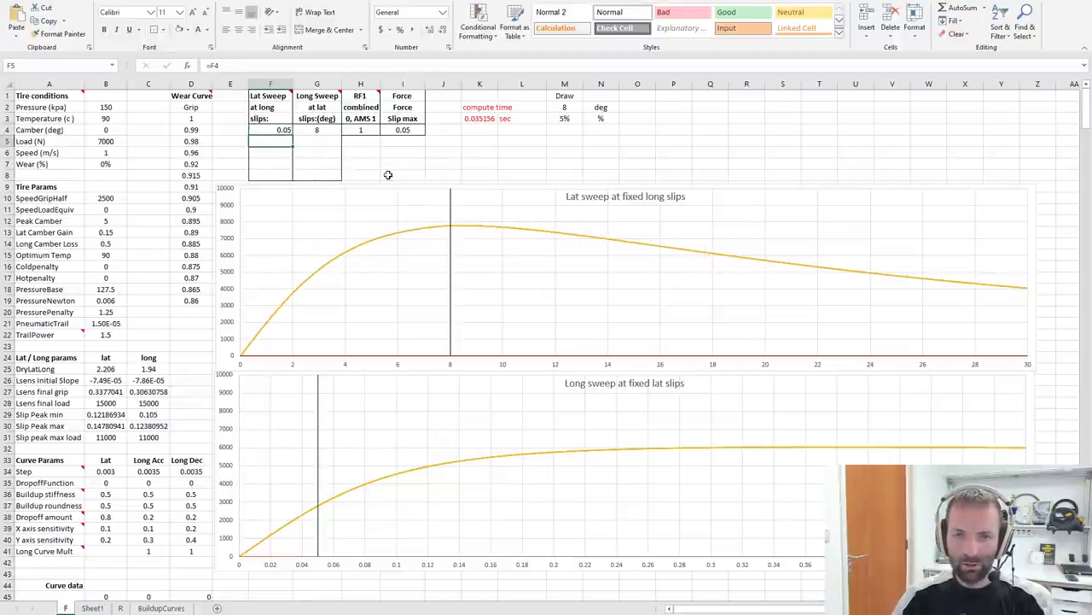
- Set the lateral slip in G4 to 9 degrees, keeping the longitudinal slip in F4 at 0.05
key(Right)
key(Up)
text(9)
key(Return)
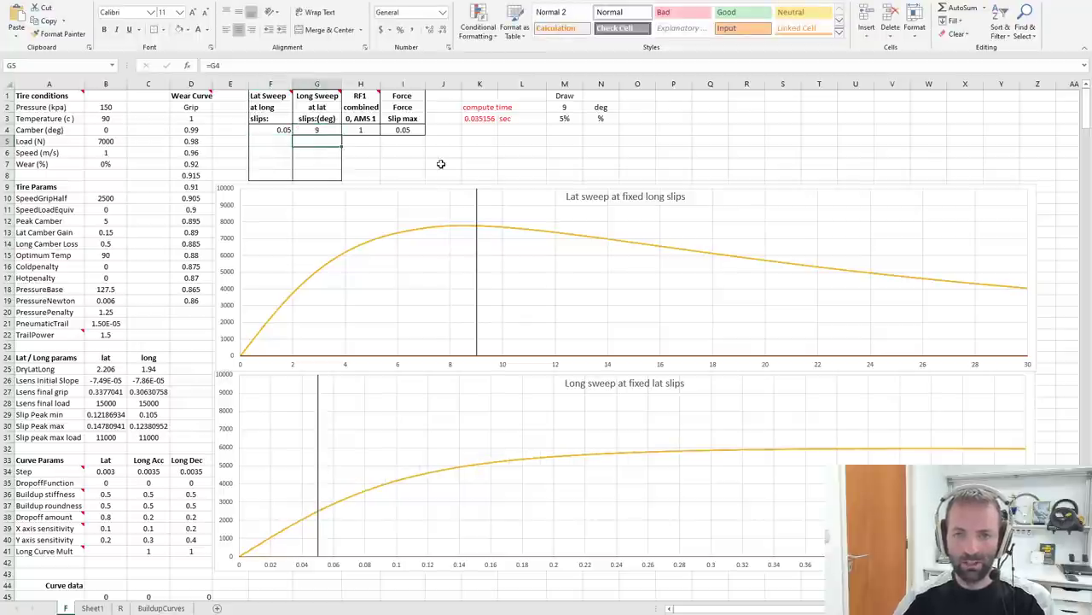
- Set the sweep slips to 0.1 longitudinal in F4 and 10 degrees lateral in G4
key(Left)
key(Up)
text(.1)
key(Return)
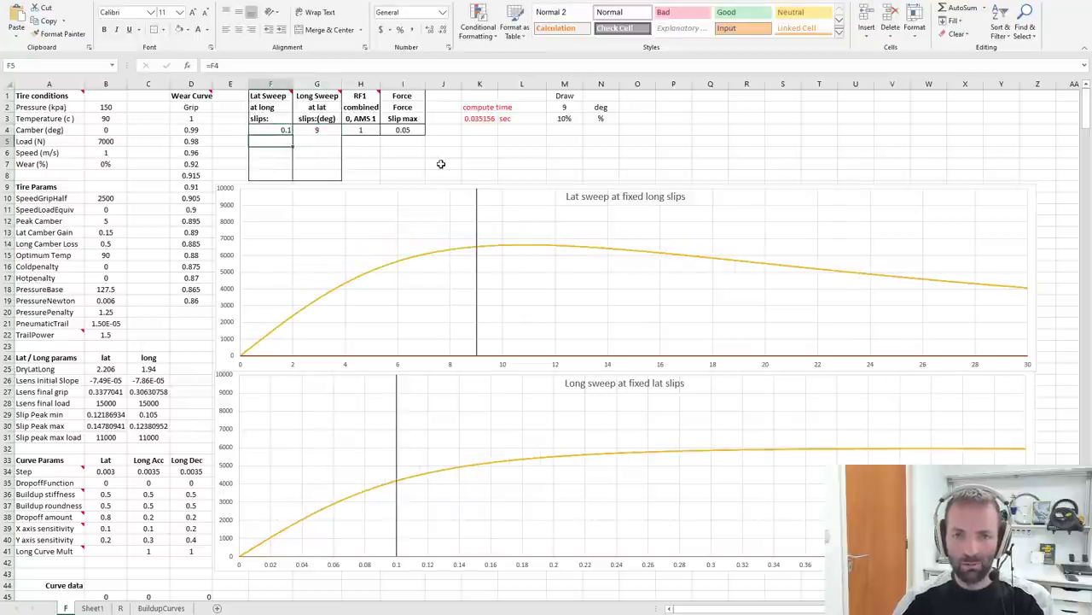
key(Right)
key(Up)
text(10)
key(Return)
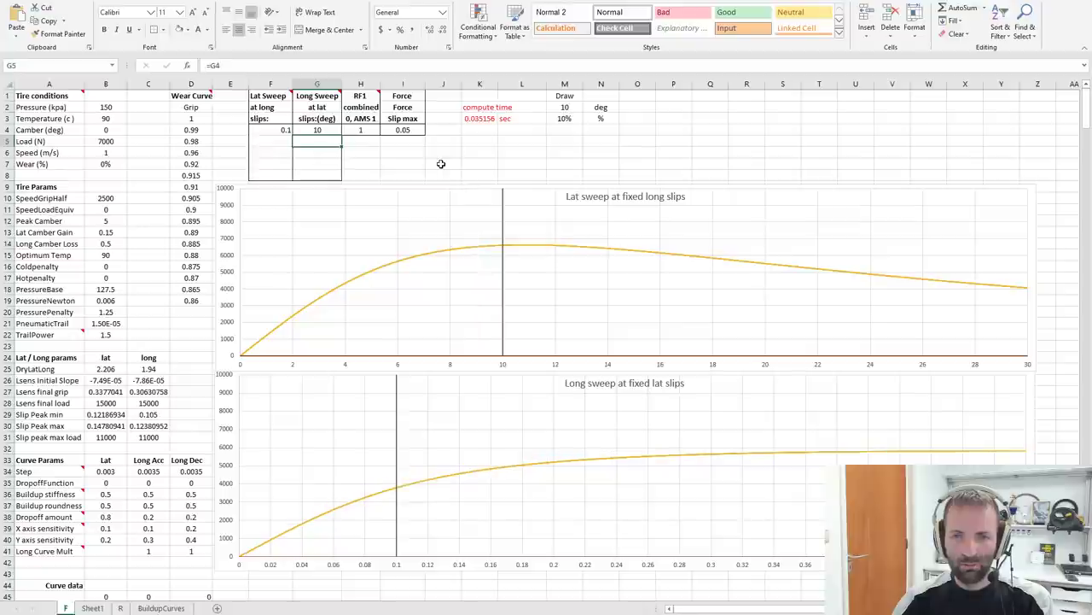
- Increase the sweep slips to 0.15 longitudinal in F4 and 12 degrees lateral in G4
key(Left)
key(Up)
text(.15)
key(Return)
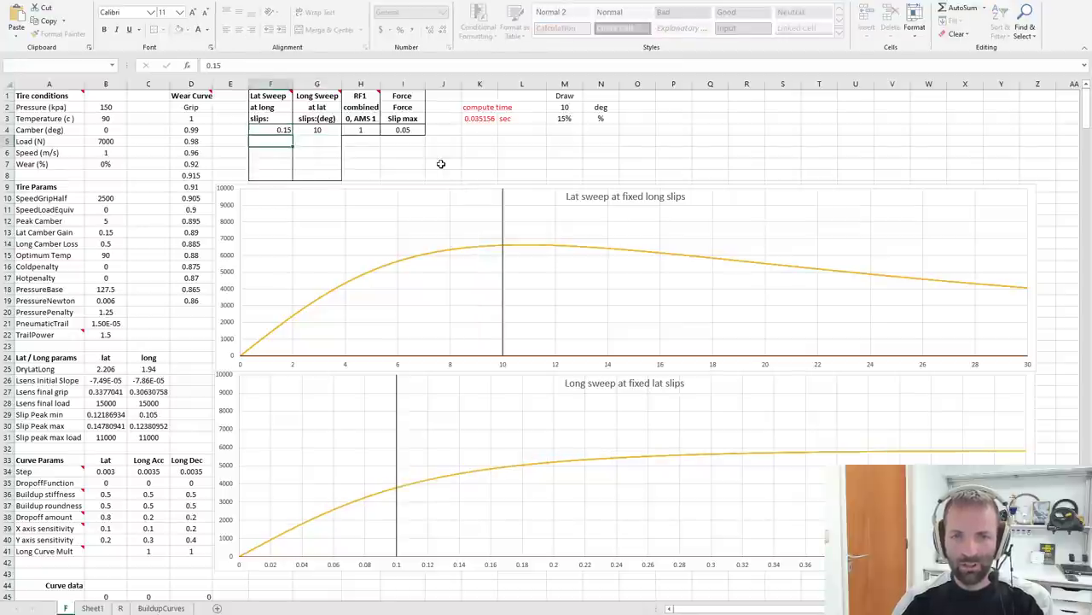
key(Right)
key(Up)
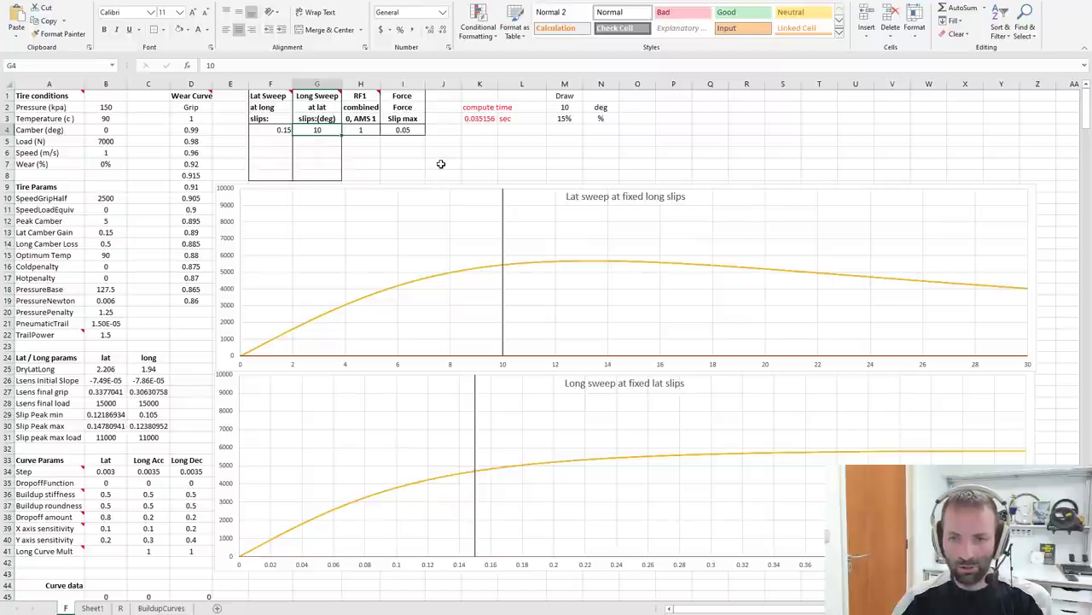
text(12)
key(Return)
- Set the longitudinal slip in F4 to 0.2, keeping the lateral slip in G4 at 12 degrees
key(Left)
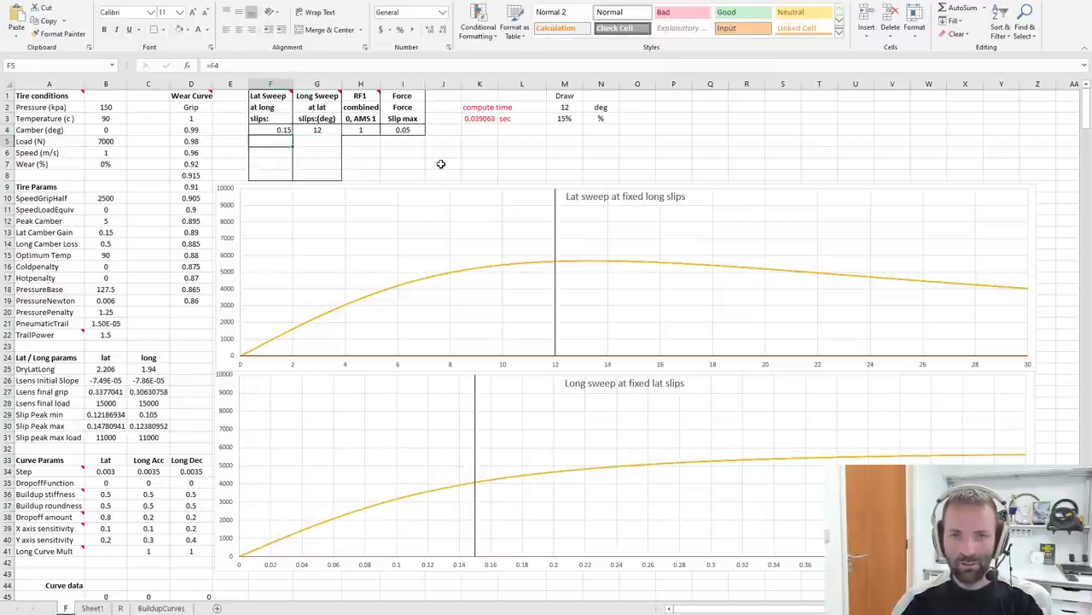
key(Up)
text(.2)
key(Tab)
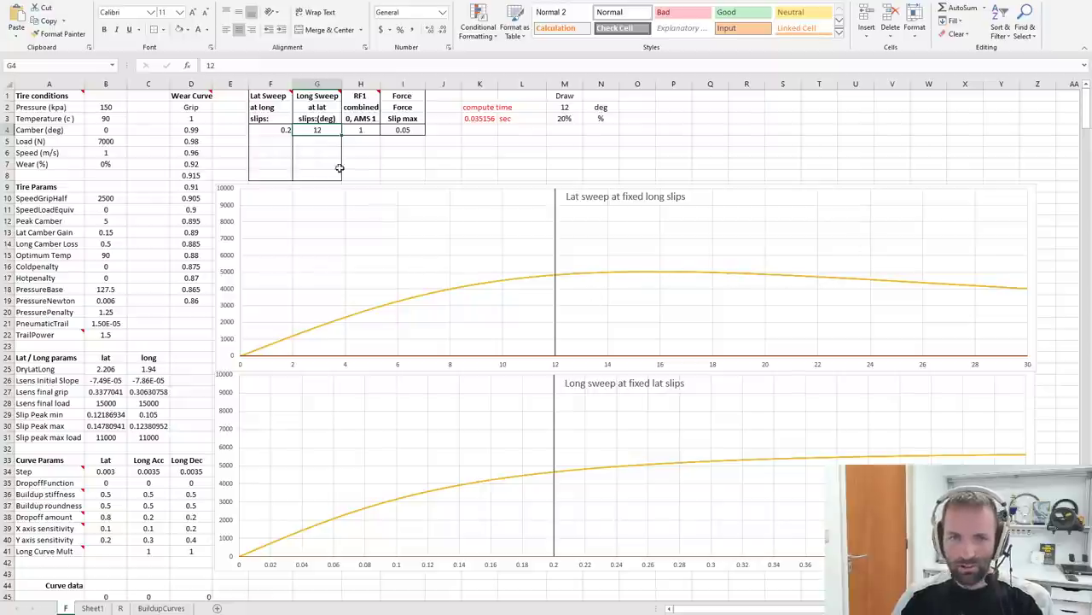
- Compare the curves with the lateral Dropoff amount in B38 at 0.15, and restore it to 0.8
click(108, 514)
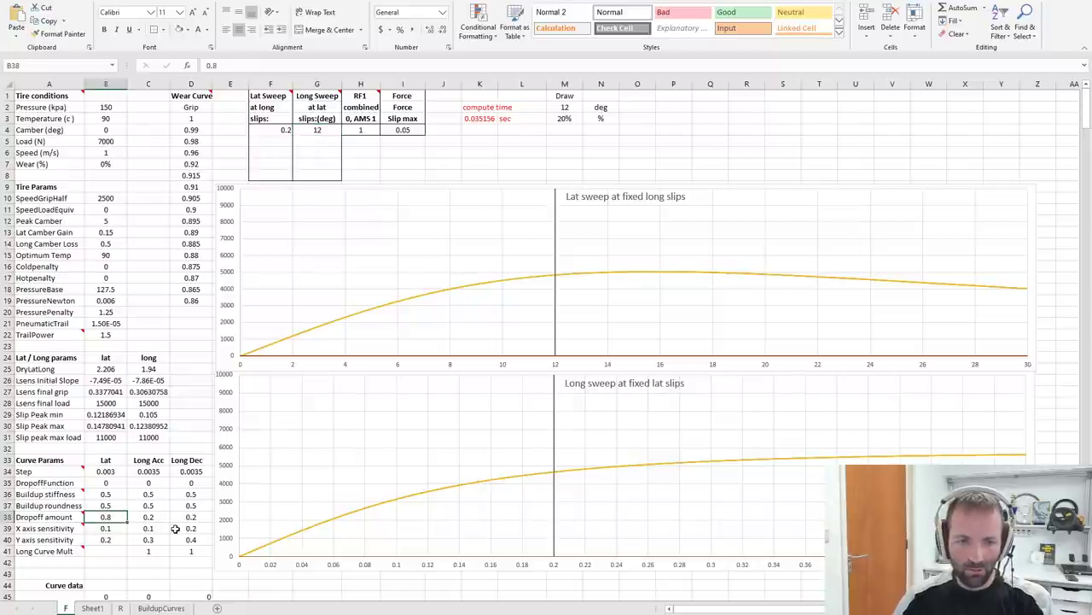
text(0.15)
key(Return)
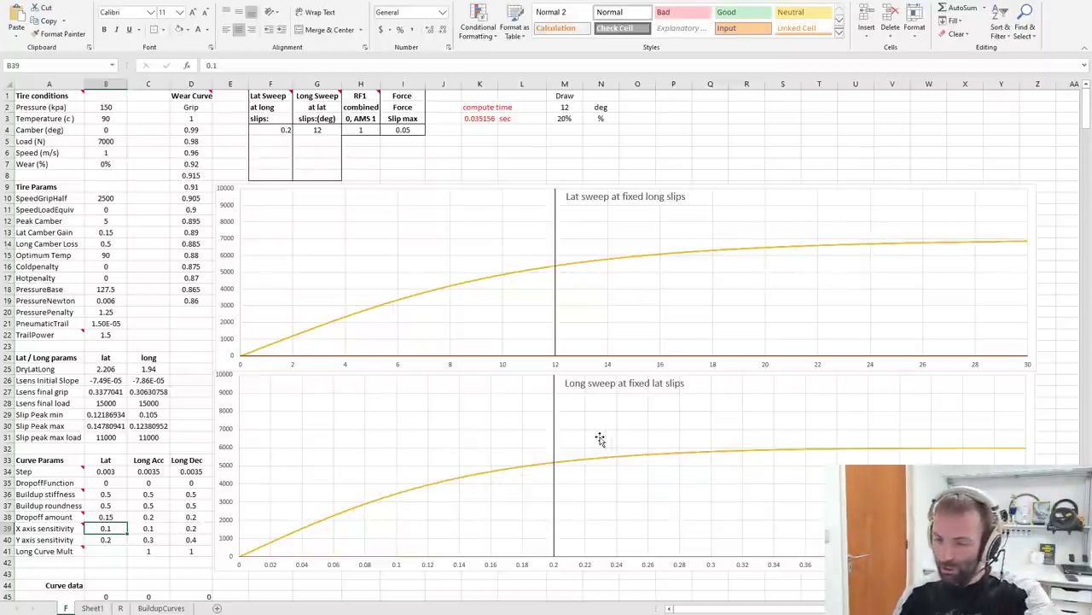
click(107, 518)
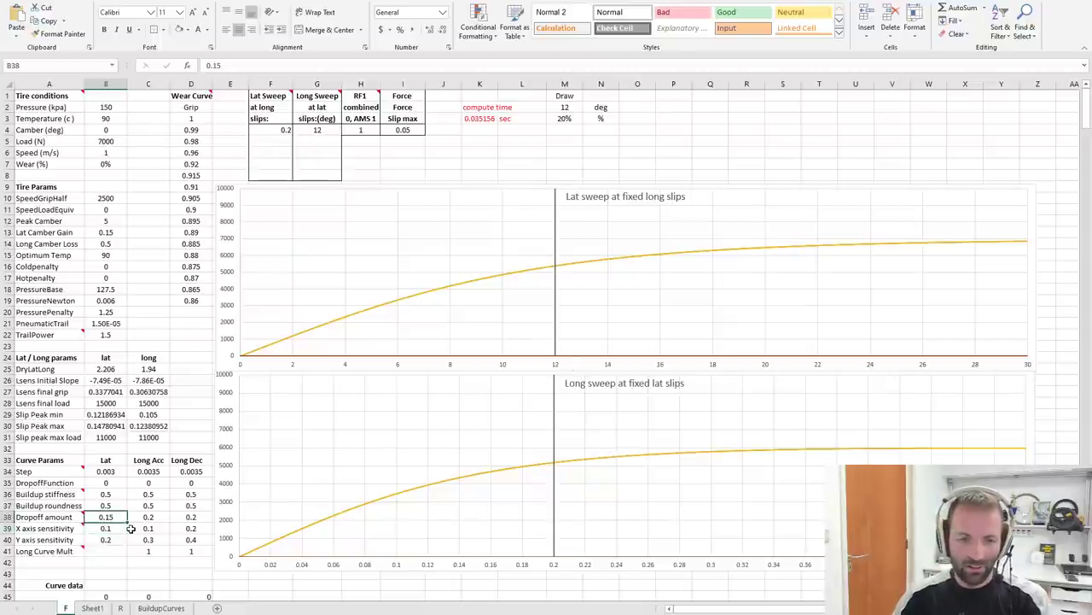
text(0.8)
key(Return)
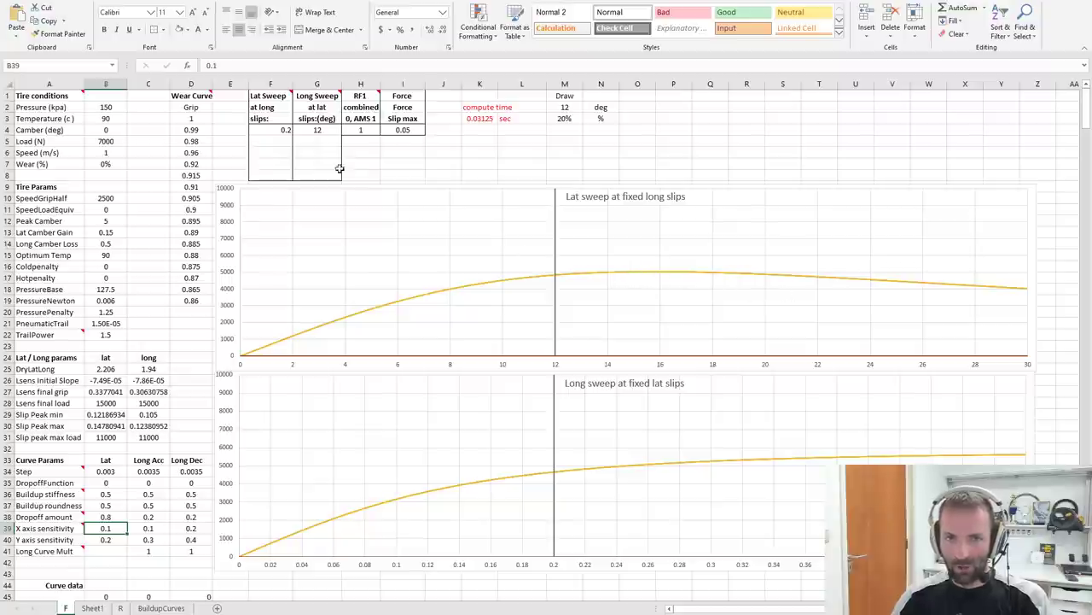
- Set the longitudinal slip in F4 to 0.3 with the 0.8 lateral dropoff
click(283, 129)
text(0.3)
key(Return)
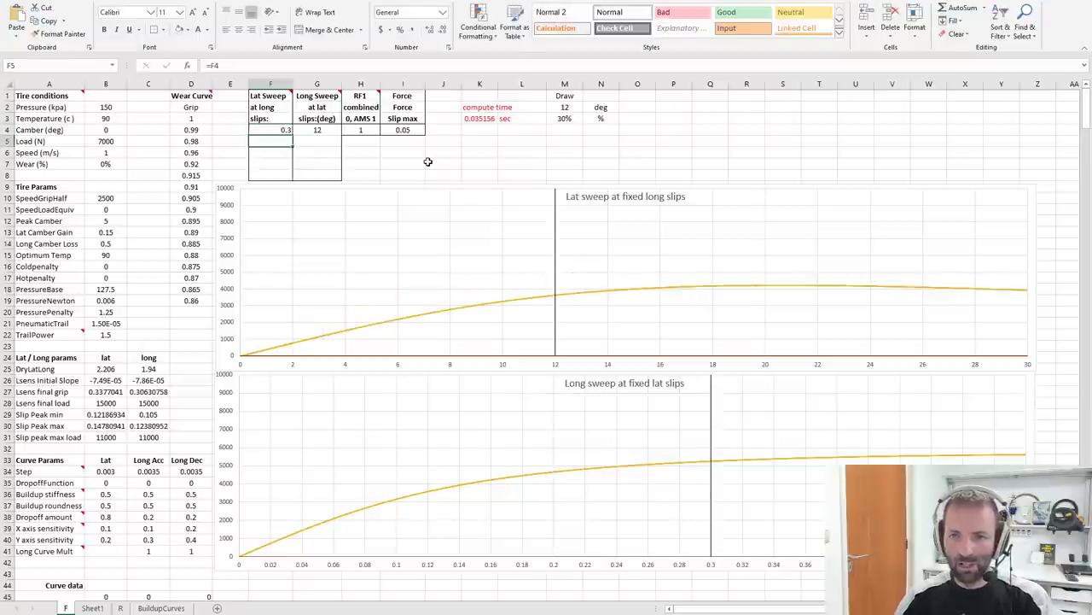
- Step the lateral slip in G4 through 16 and 18 degrees at the 0.3 longitudinal slip
key(Up)
key(Right)
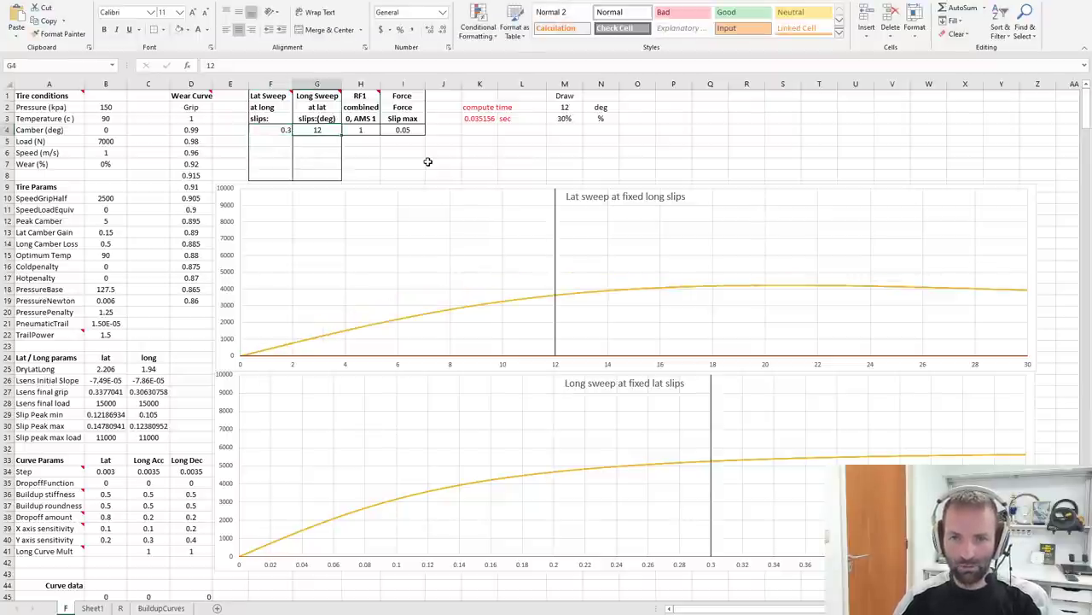
text(16)
key(Return)
key(Up)
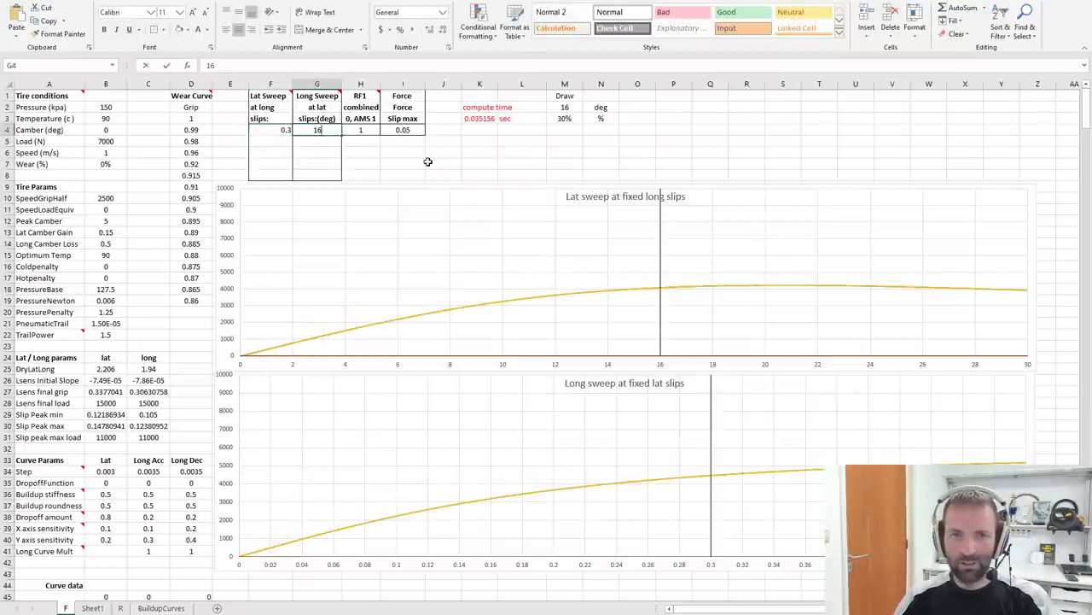
text(18)
key(Return)
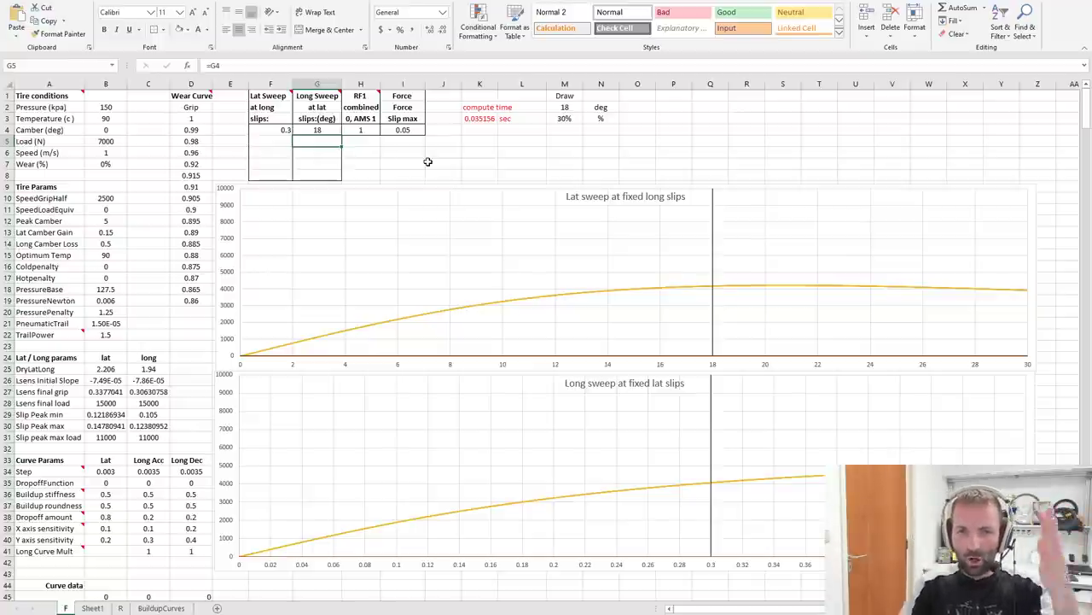
- At 18 degrees lateral slip, lower the longitudinal slip in F4 through 0.2 and 0.1 to 0
key(Up)
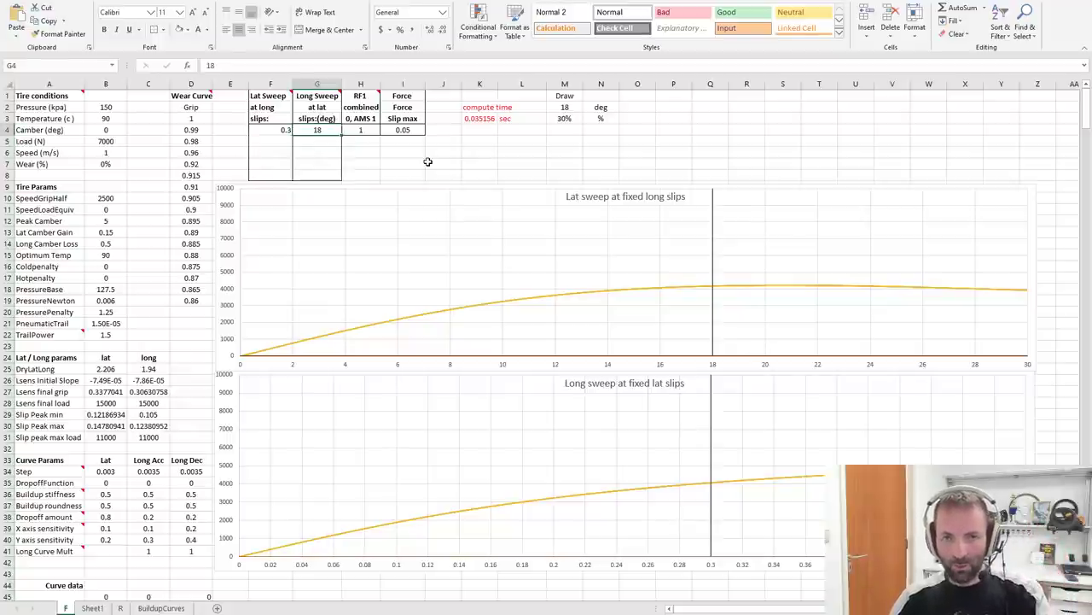
key(Left)
text(.2)
key(Return)
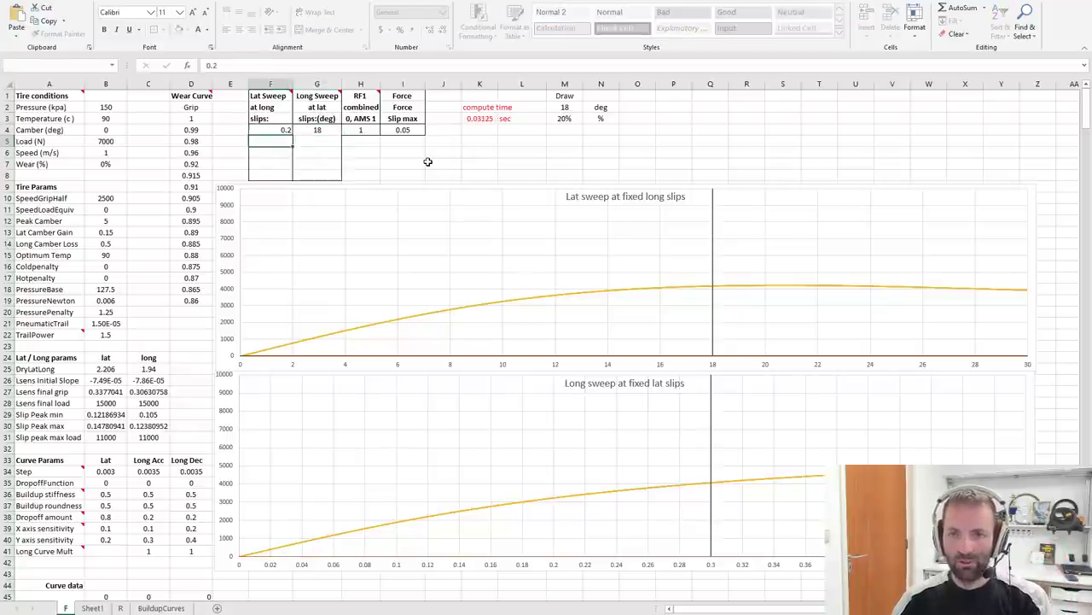
key(Up)
text(.1)
key(Return)
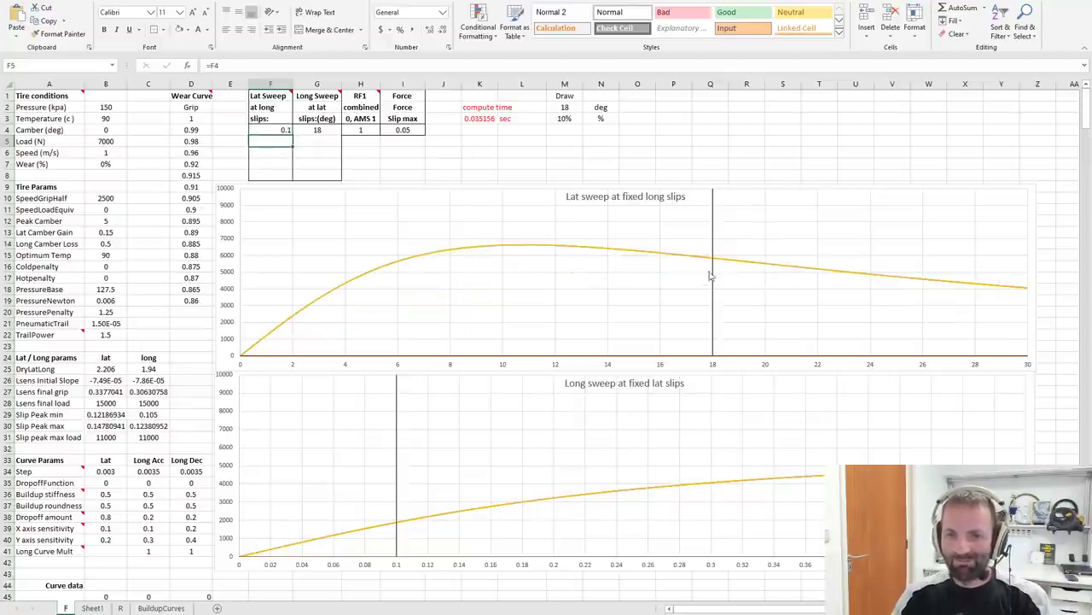
key(Up)
text(0)
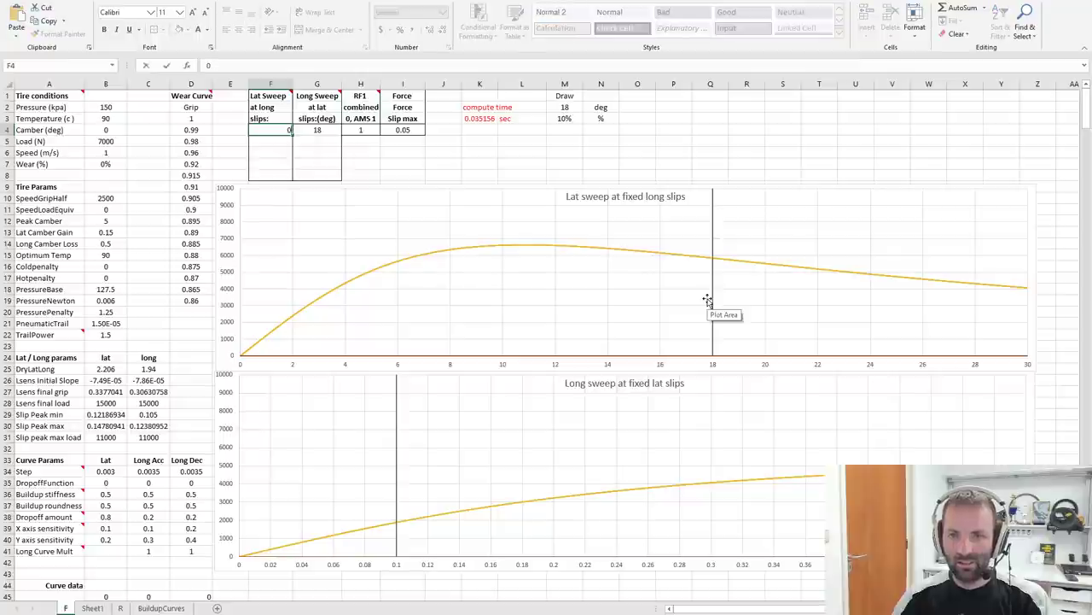
key(Return)
- Repeat the longitudinal slip sweep in F4 from 0.4 through 0.3, 0.2 and 0.1 to 0 at 18 degrees lateral slip
key(Up)
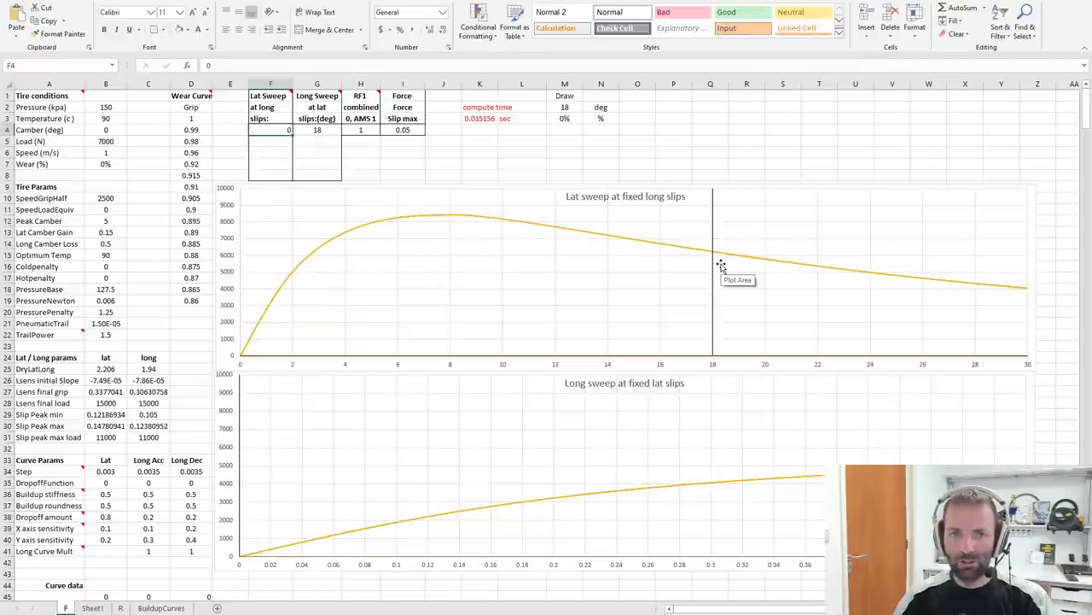
text(.4)
key(Return)
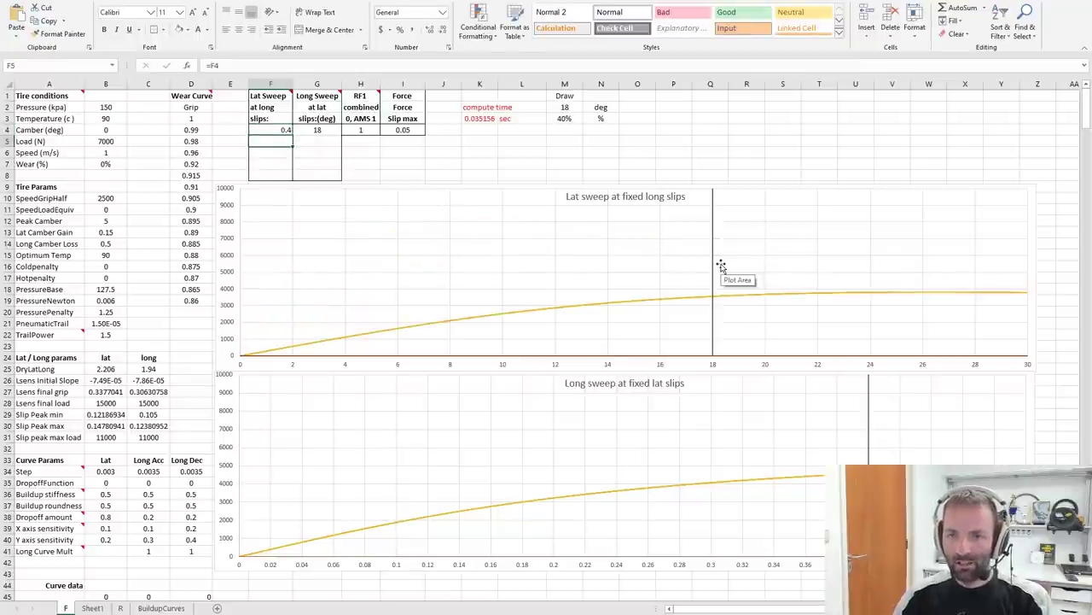
key(Up)
text(.3)
key(Return)
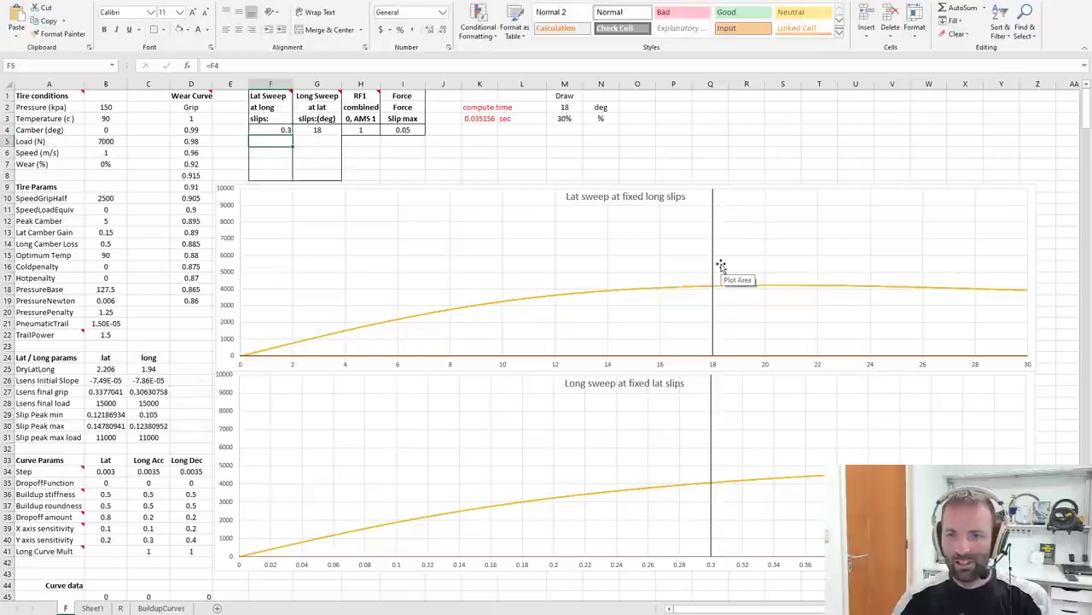
key(Up)
key(Return)
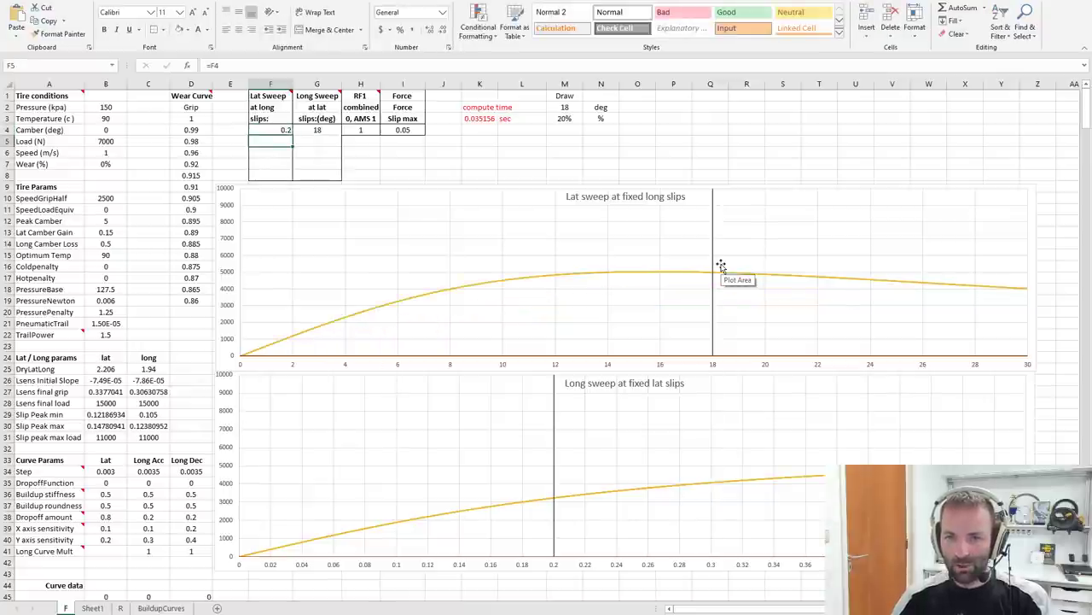
key(Up)
text(.1)
key(Return)
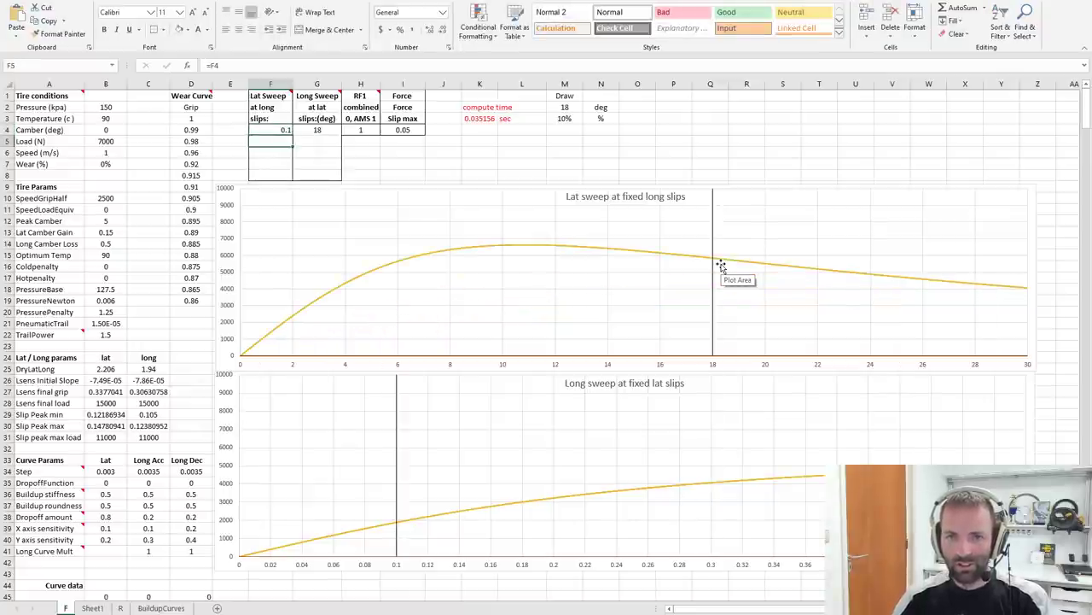
key(Up)
text(0)
key(Return)
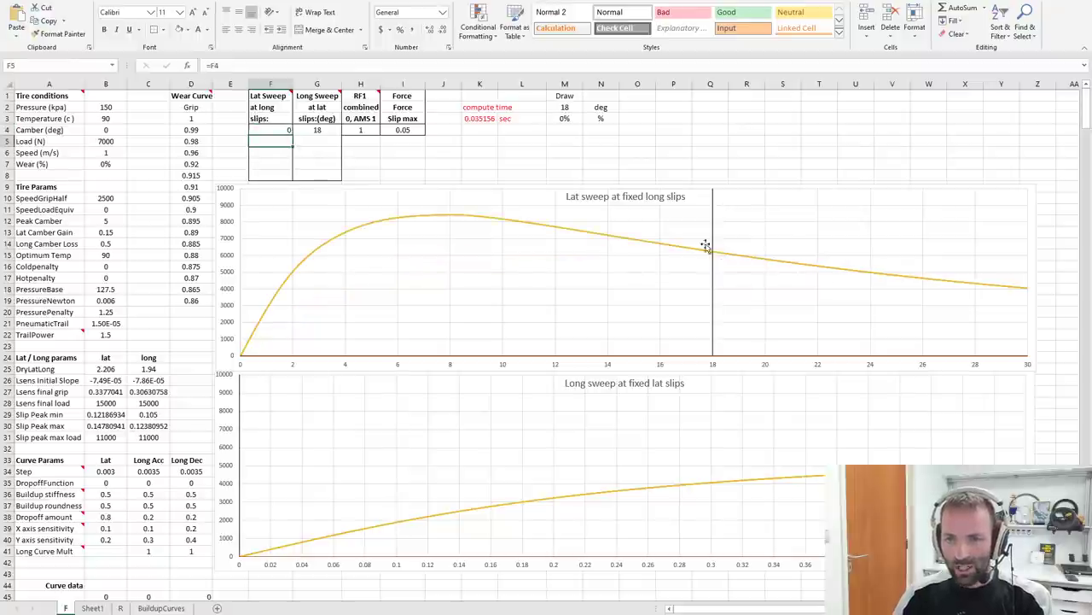
mouse_move(697, 256)
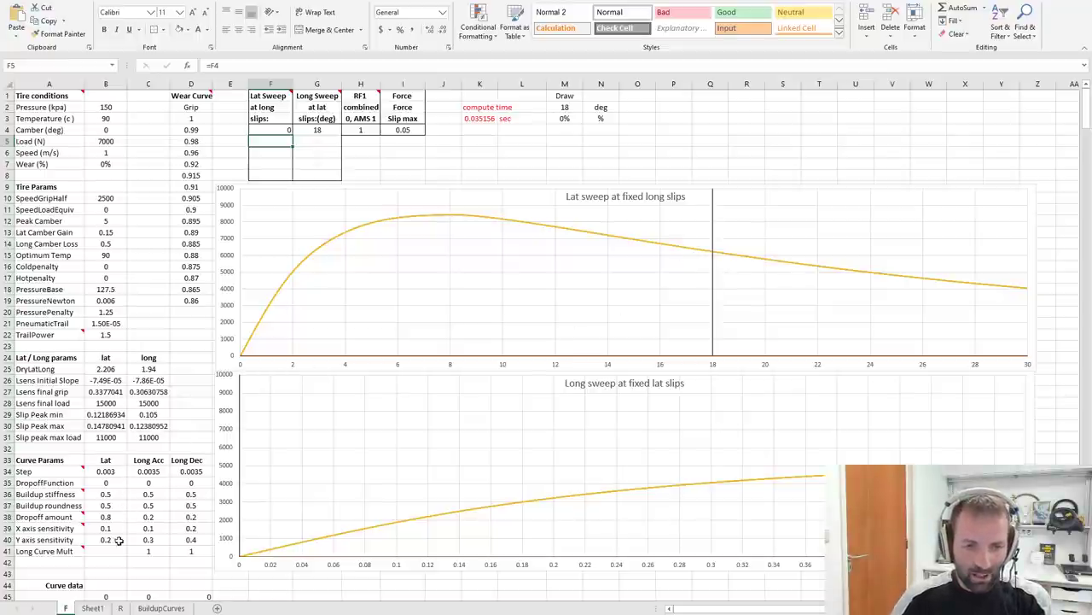
- Set the lateral Dropoff amount in B38 to 0.15
click(115, 514)
text(0.15)
key(Return)
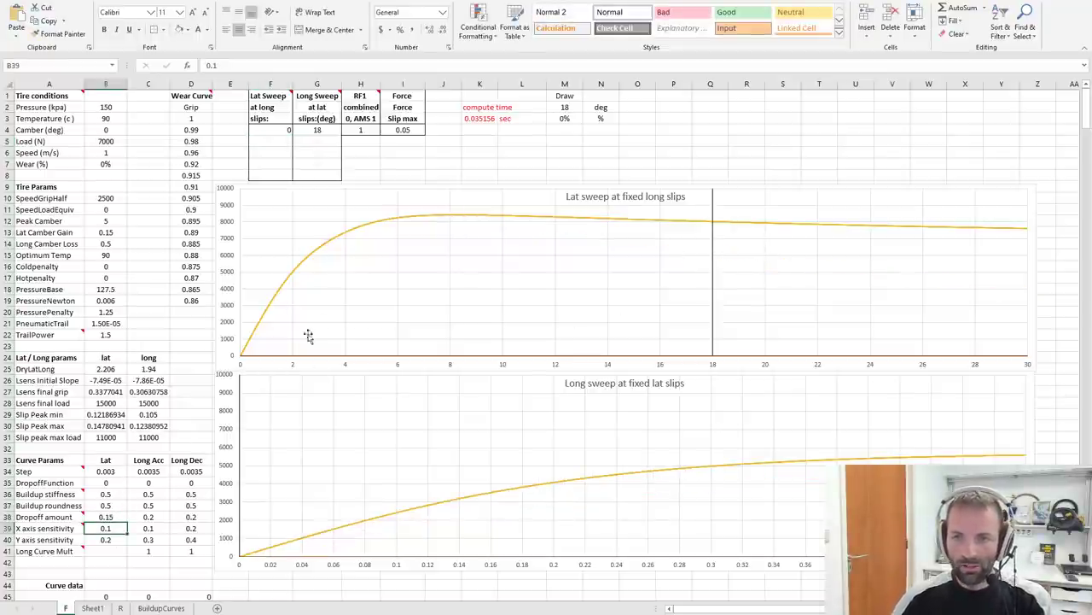
- With the 0.15 lateral dropoff, step the longitudinal slip in F4 through 0.4, 0.3, 0.1 and 0
click(279, 127)
text(0.4)
key(Return)
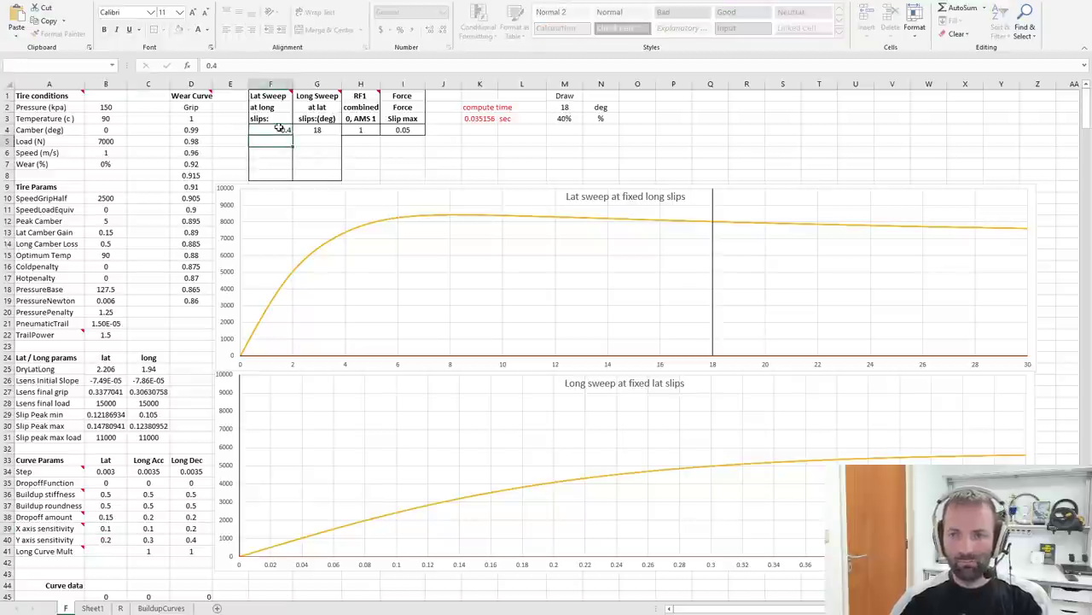
click(279, 127)
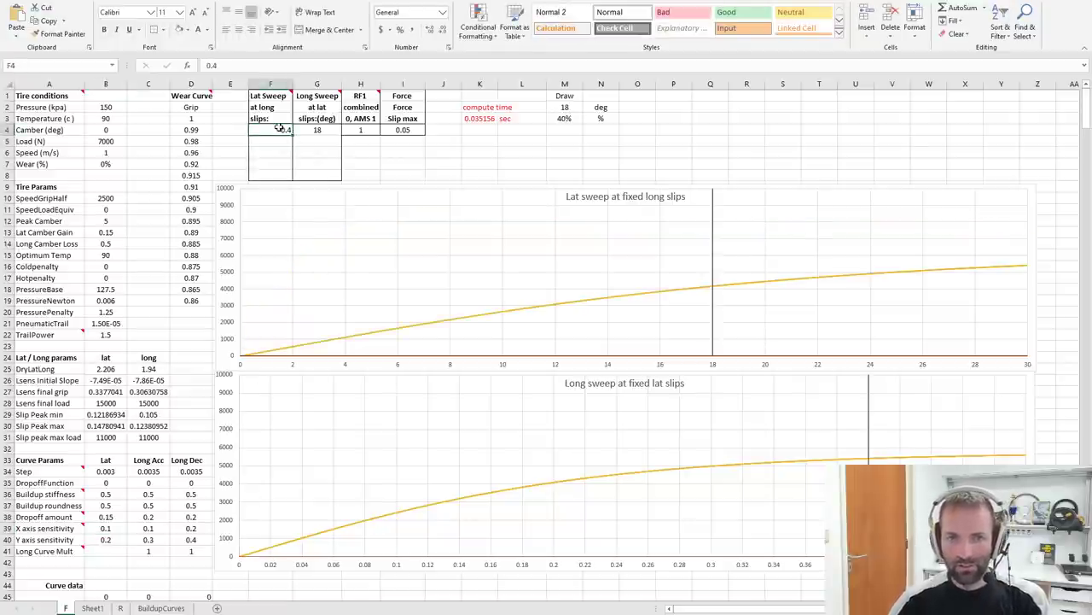
text(0.3)
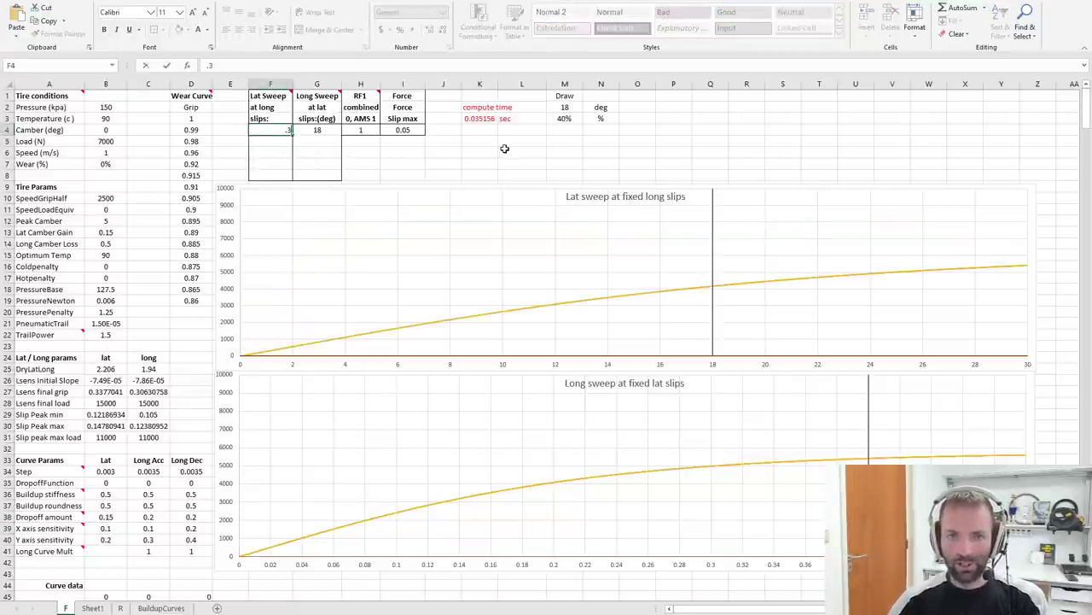
key(Return)
key(Up)
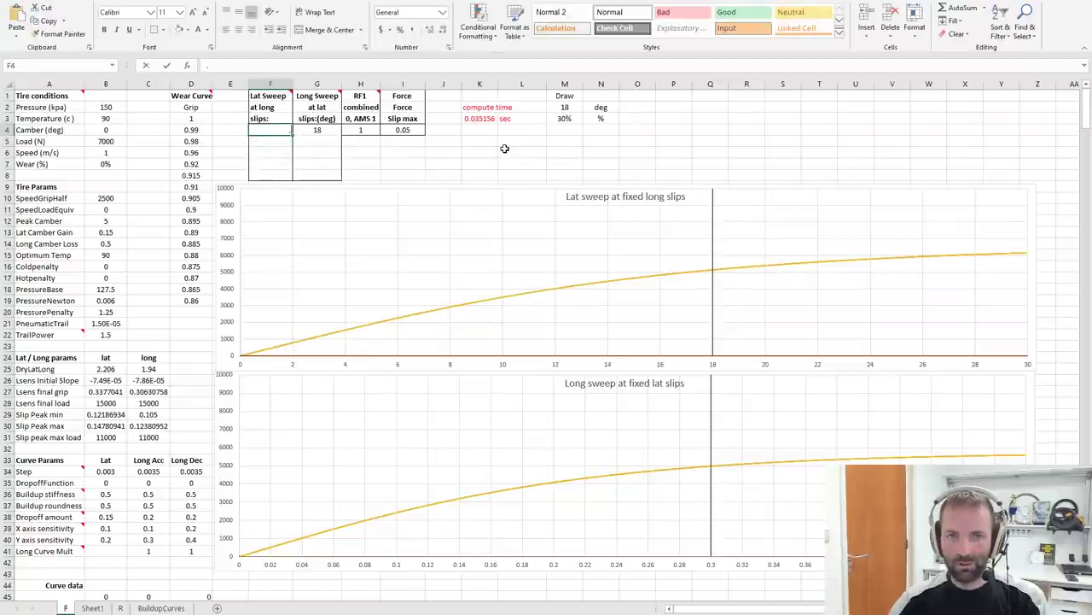
text(0.1)
key(Return)
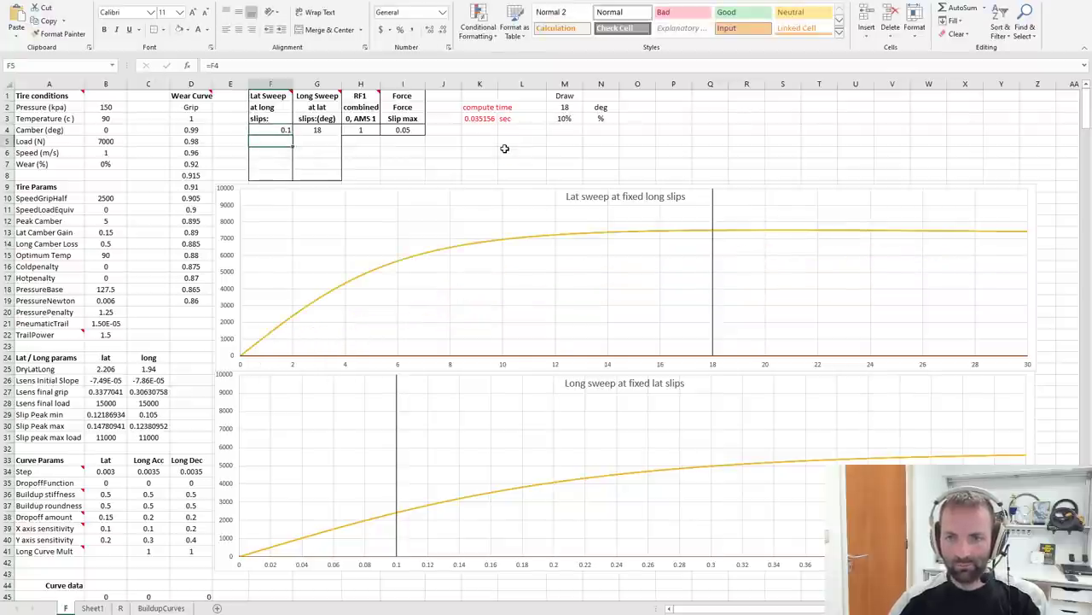
key(Up)
text(0)
key(Return)
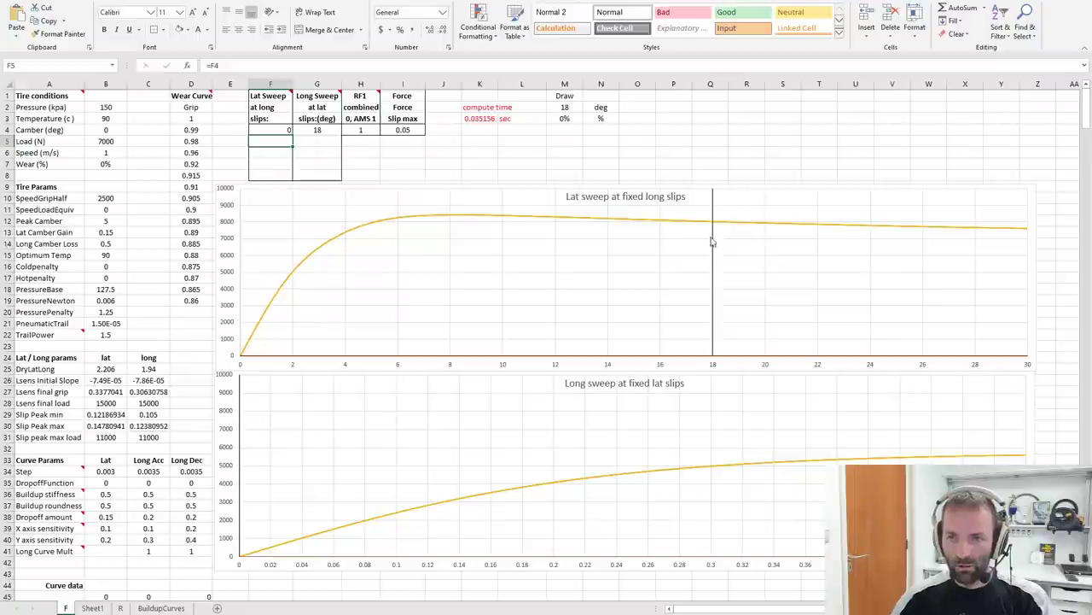
- Return the longitudinal slip in F4 to 0.4, keeping the lateral slip at 18 degrees
key(Up)
text(0.4)
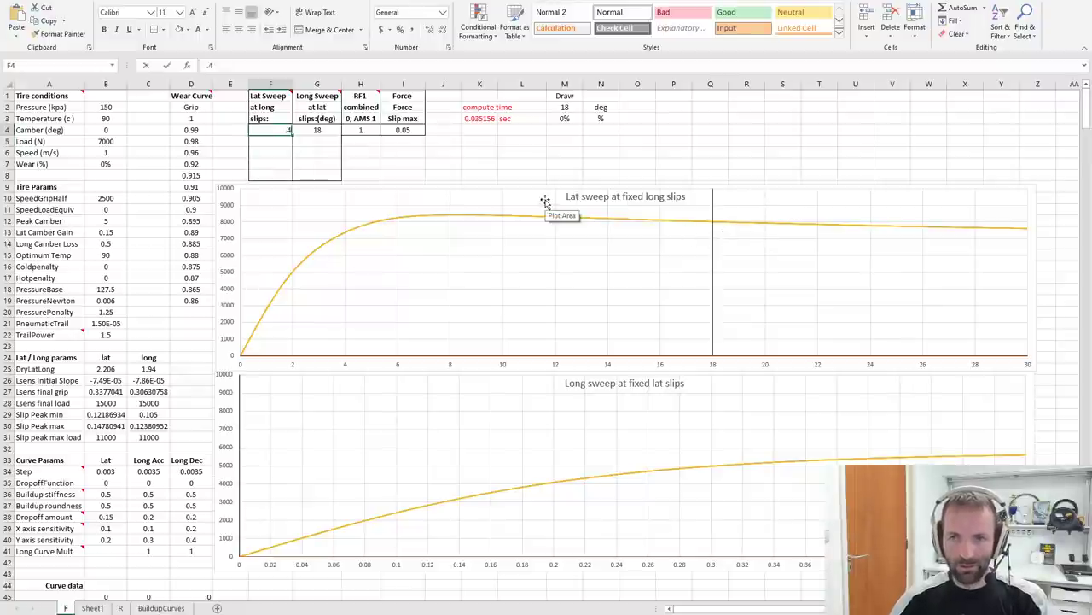
key(Return)
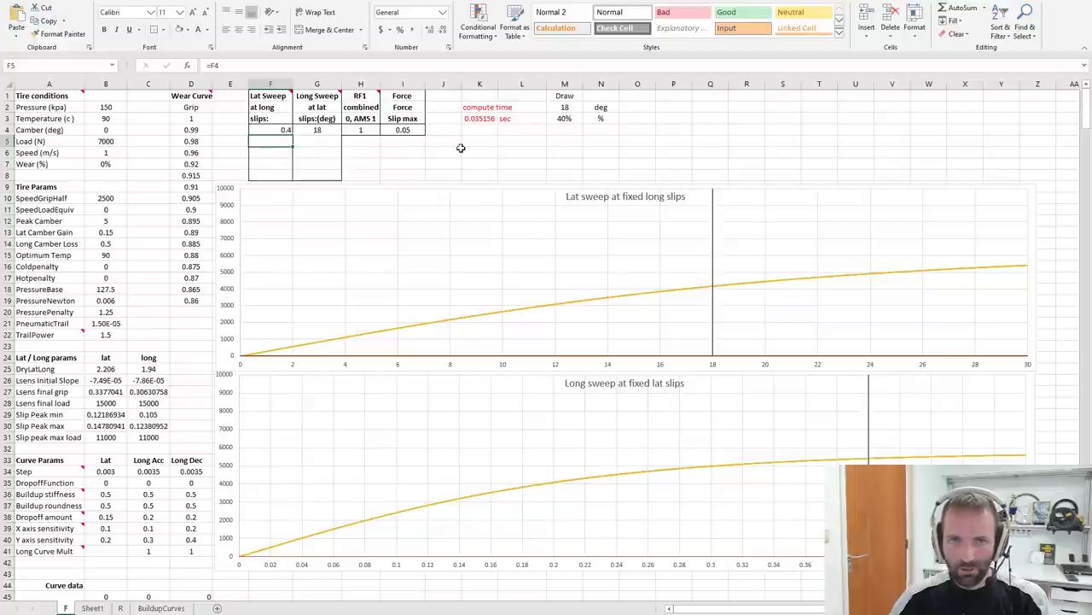
- Set the lateral Dropoff amount in B38 to 0.8
click(109, 527)
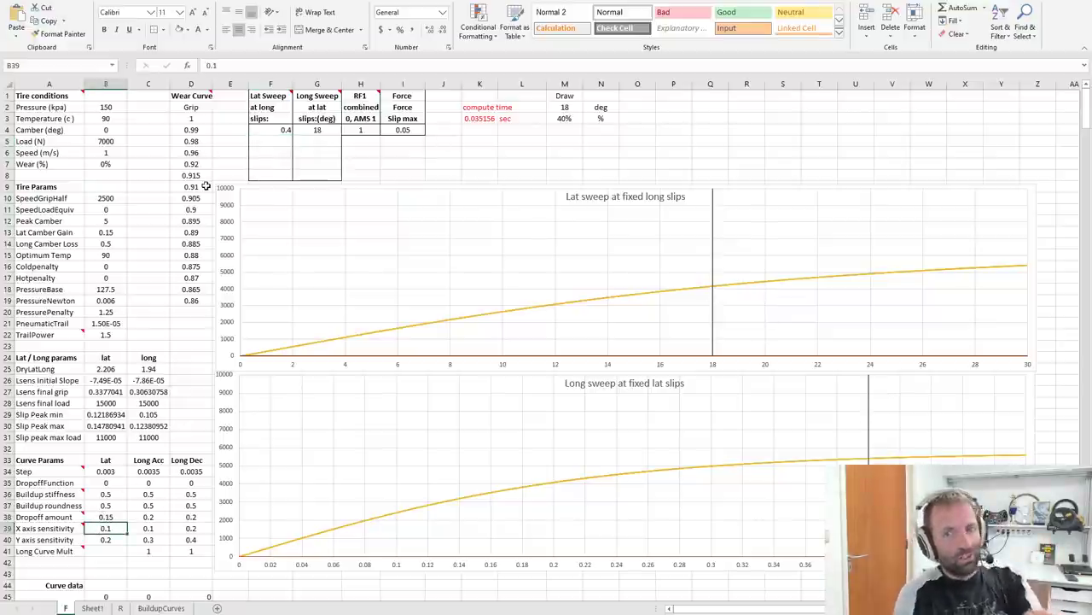
click(100, 514)
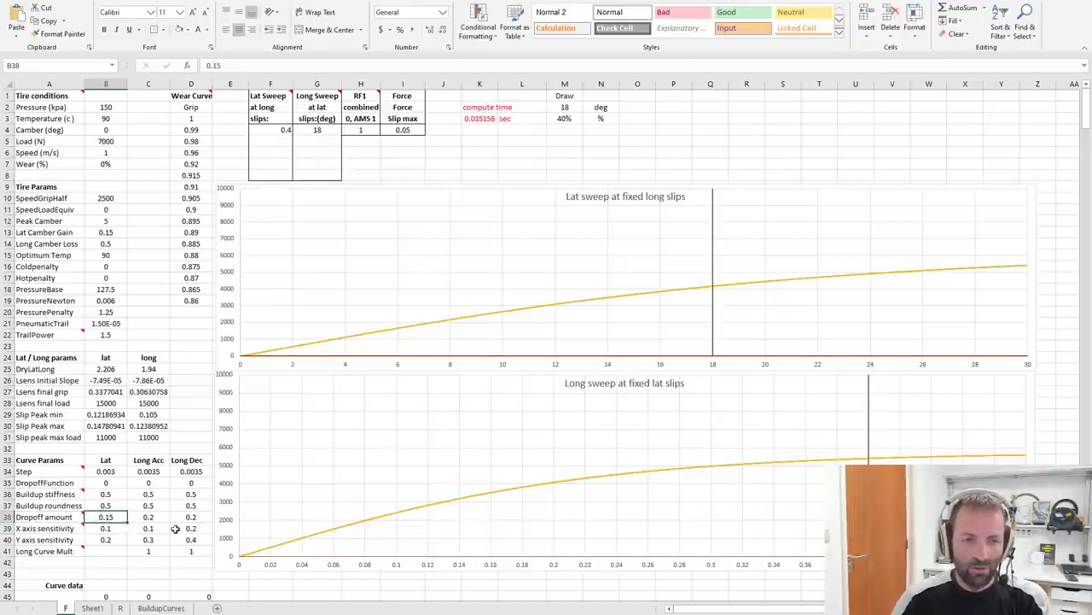
text(0.8)
key(Up)
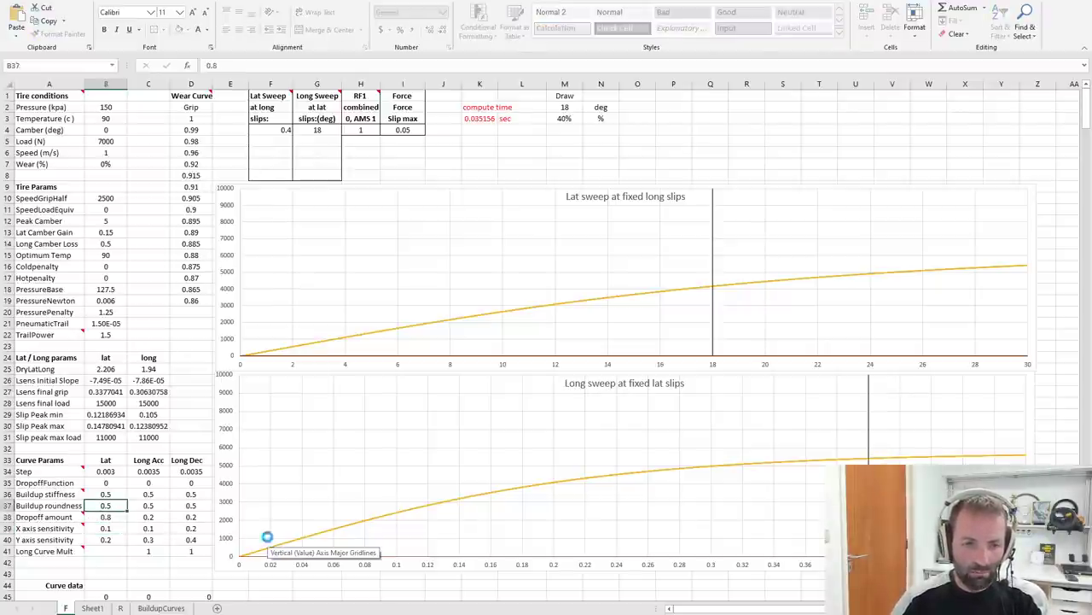
- With the 0.8 lateral dropoff, switch the longitudinal slip in F4 to 0, back to 0.4, and to 0 again
click(284, 130)
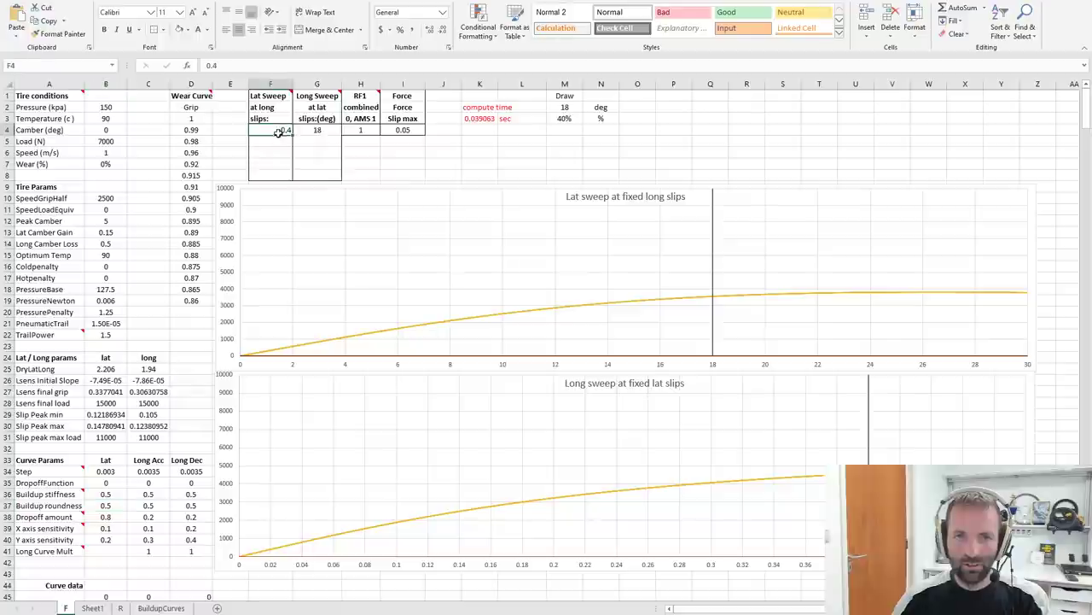
text(0)
key(Return)
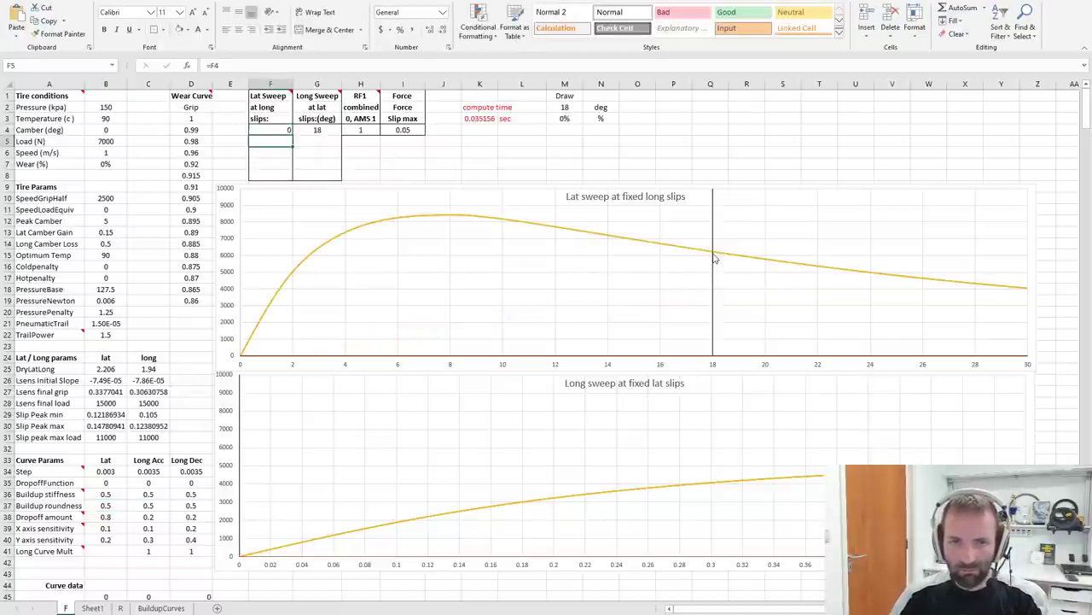
key(ctrl+z)
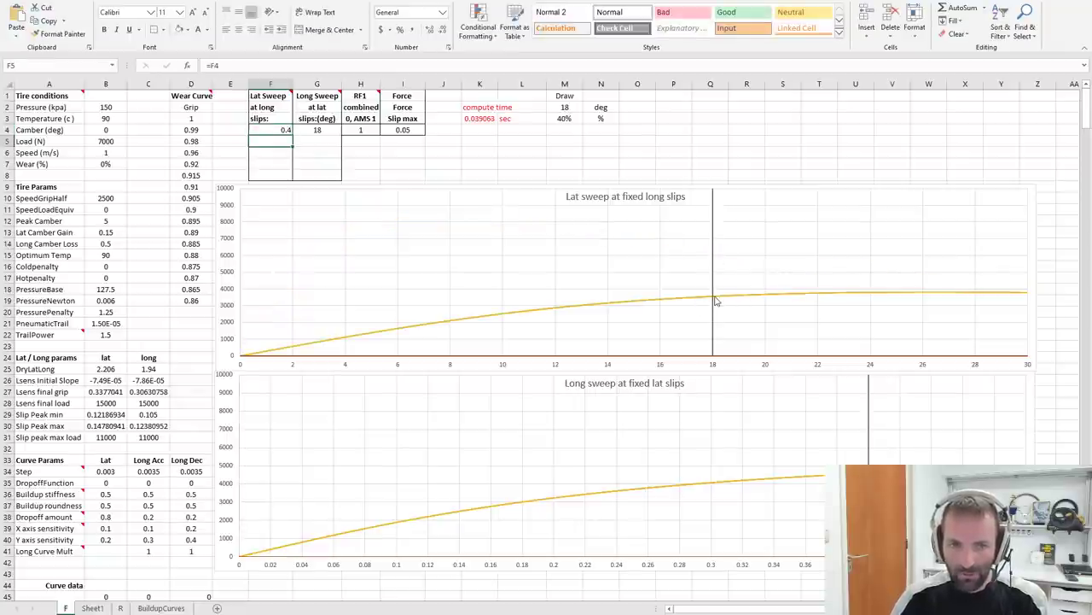
click(287, 130)
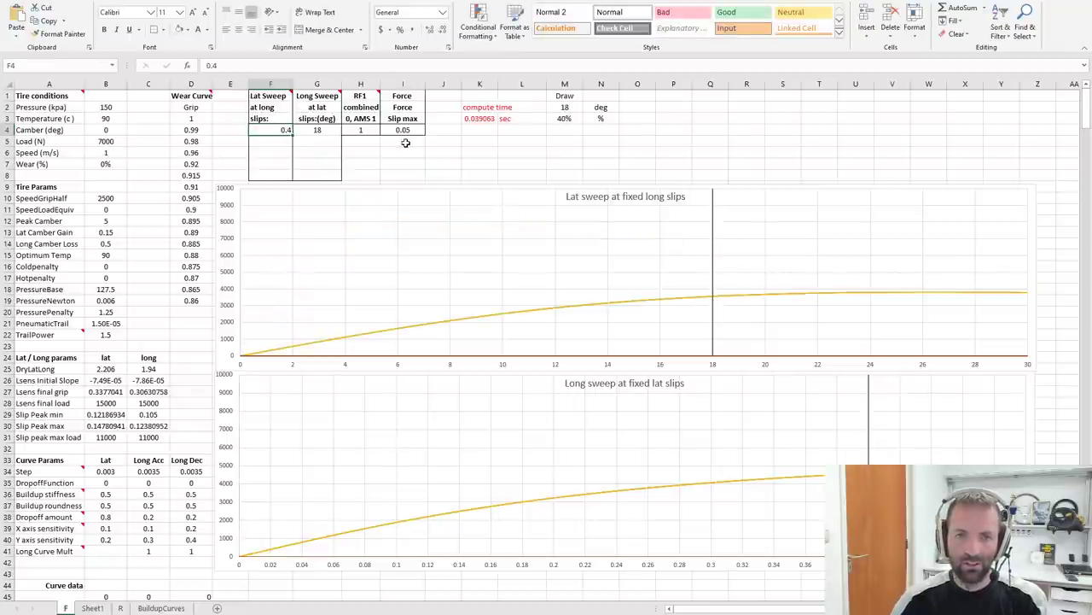
text(0)
key(Return)
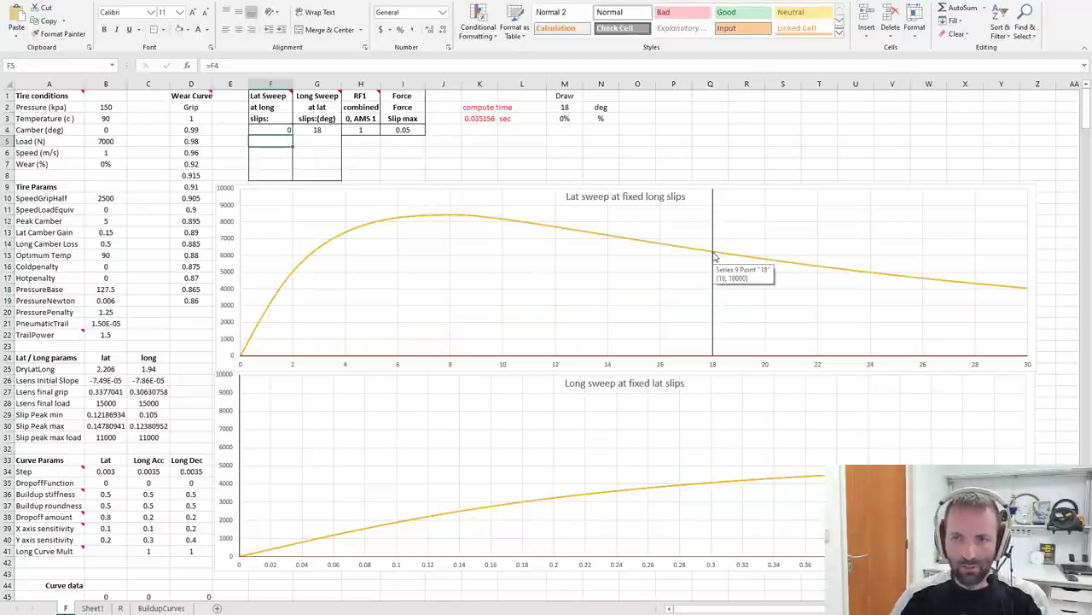
- Set the lateral Dropoff amount in B38 to 0.15 and the longitudinal slip in F4 to 0.4
click(106, 516)
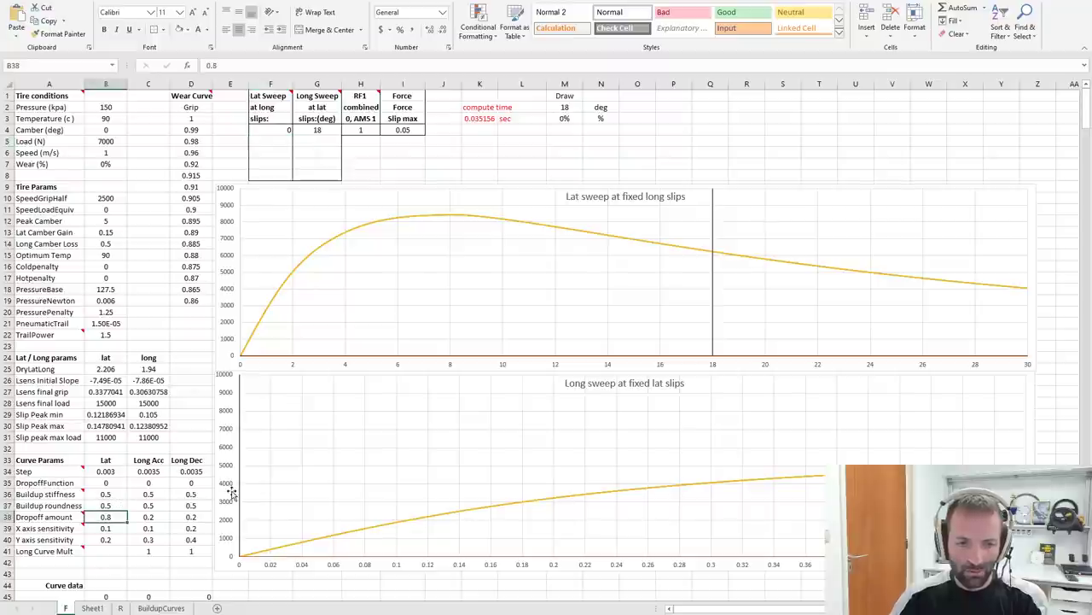
text(0.15)
key(Up)
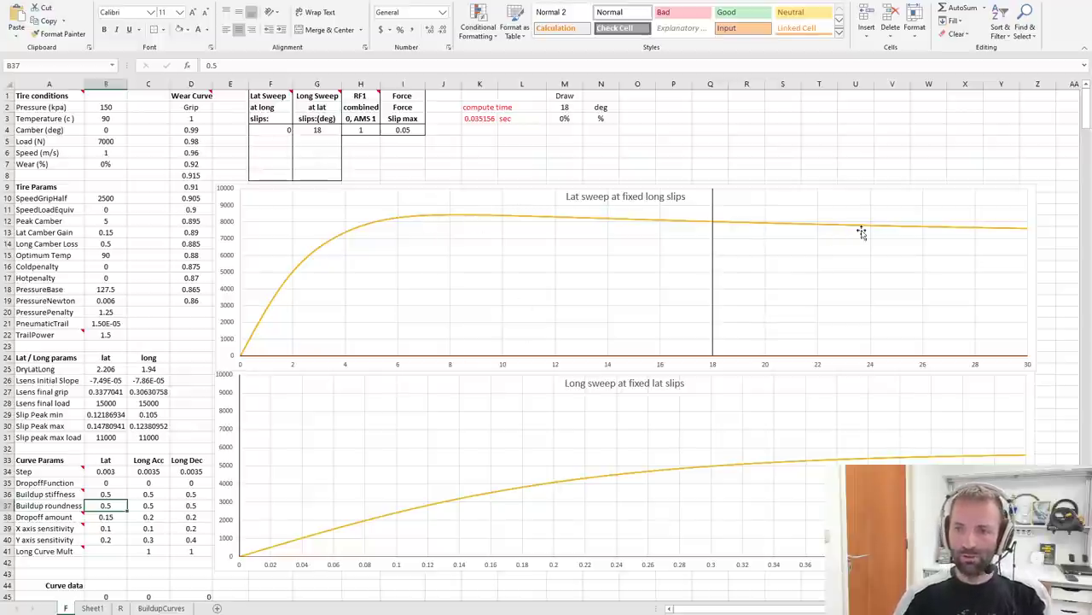
click(462, 150)
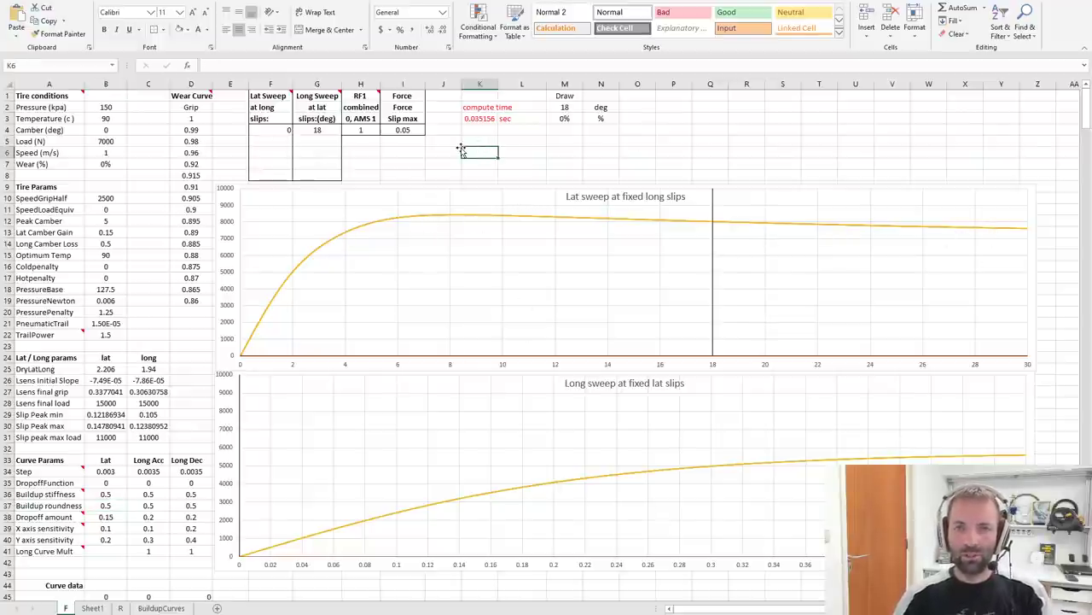
click(282, 133)
text(0.4)
key(Return)
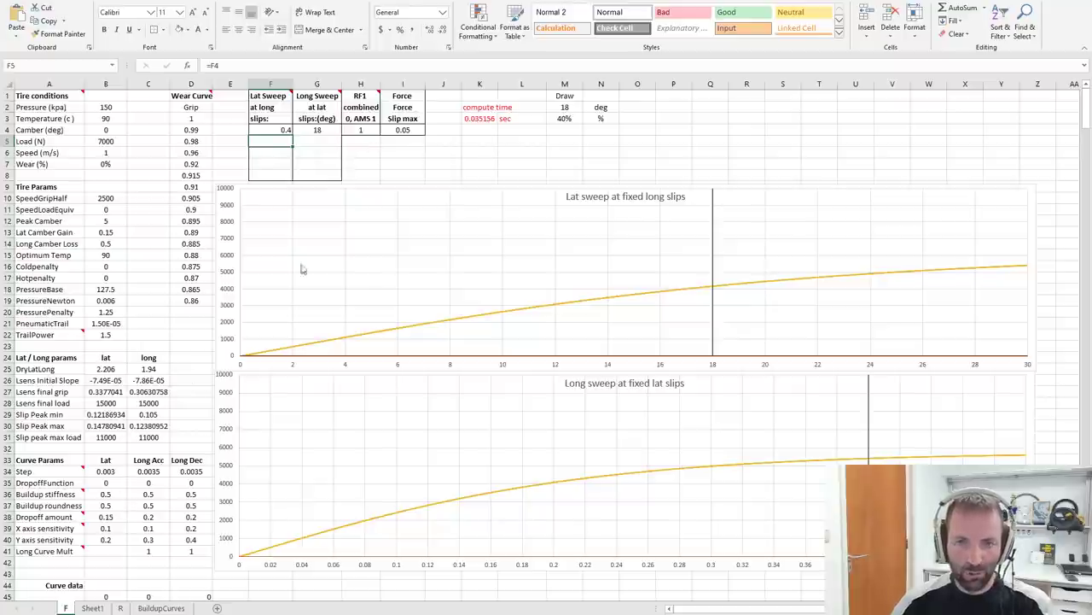
- Set both the longitudinal slip in F4 and the lateral slip in G4 to 0
click(287, 131)
text(0)
key(Right)
text(0)
key(Return)
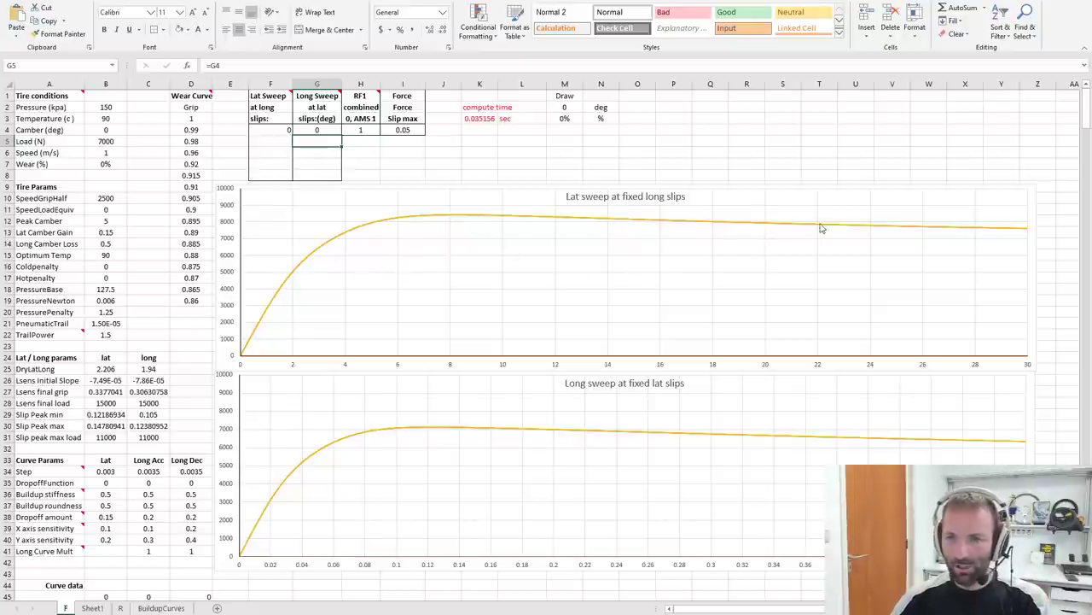
- Set the longitudinal slip in F4 to 0.1 and the lateral slip in G4 to 5 degrees
click(269, 130)
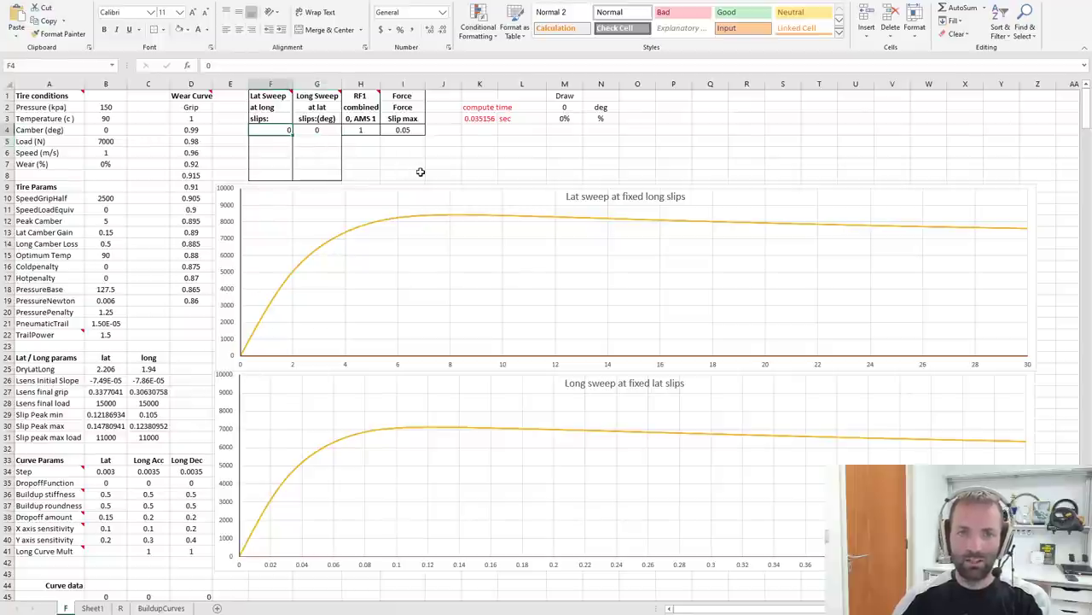
text(0.1)
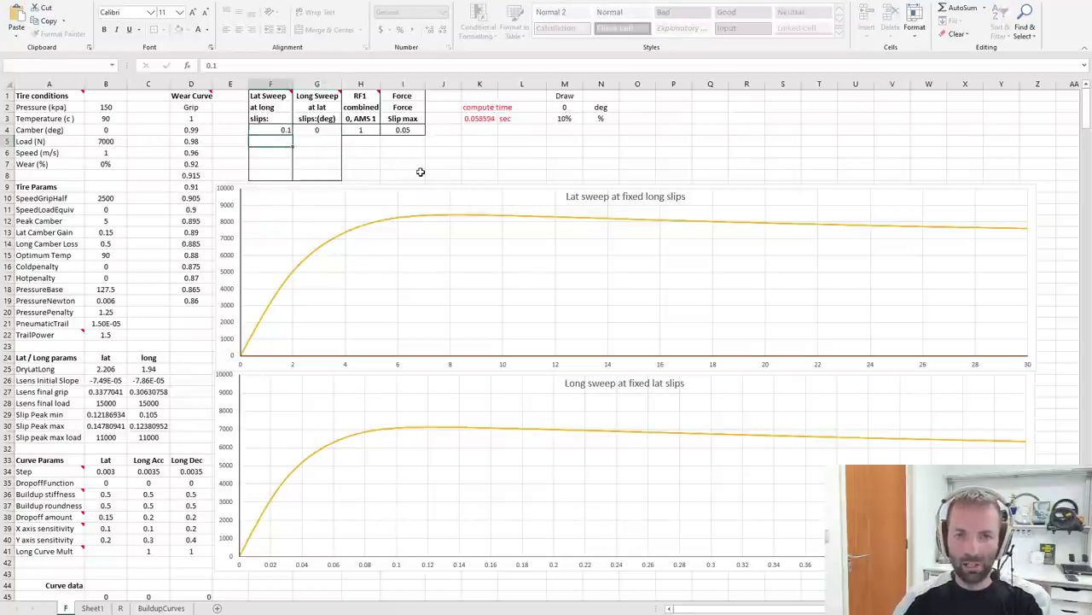
key(Return)
key(Up)
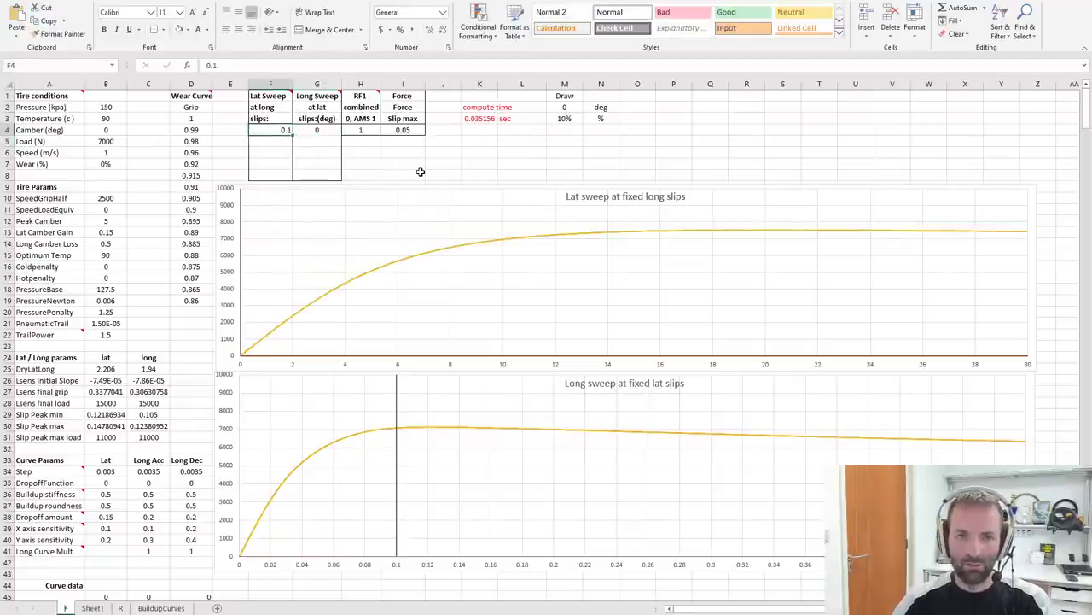
key(Right)
text(.0)
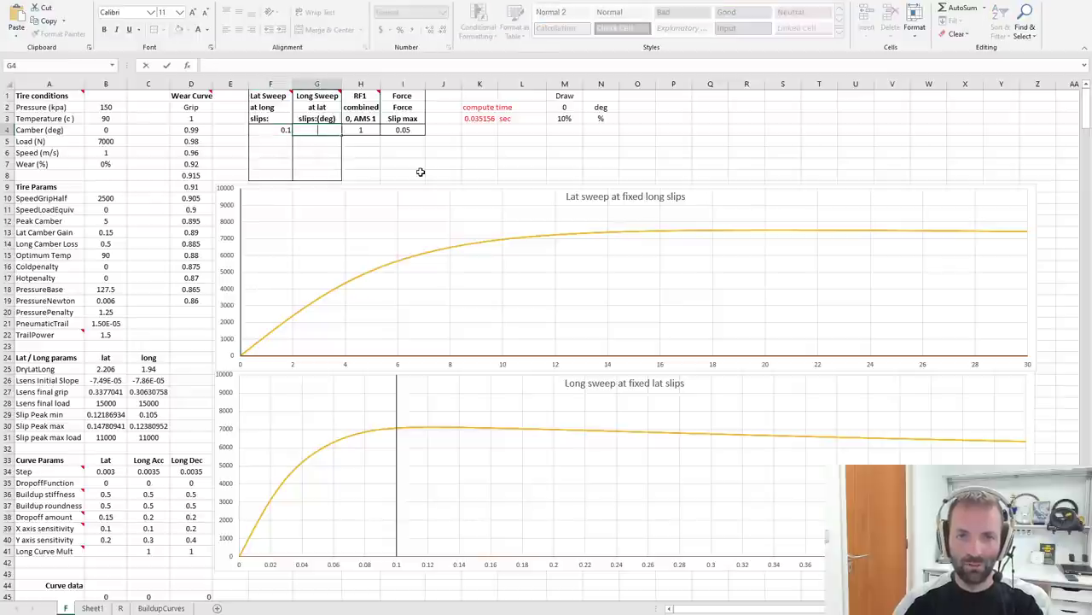
text(5)
key(Return)
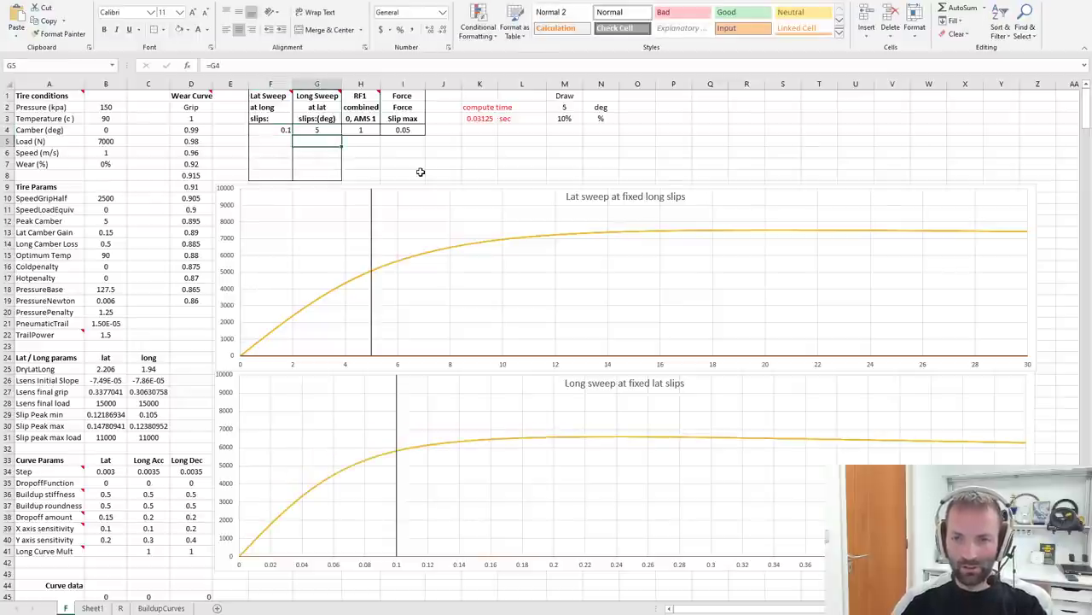